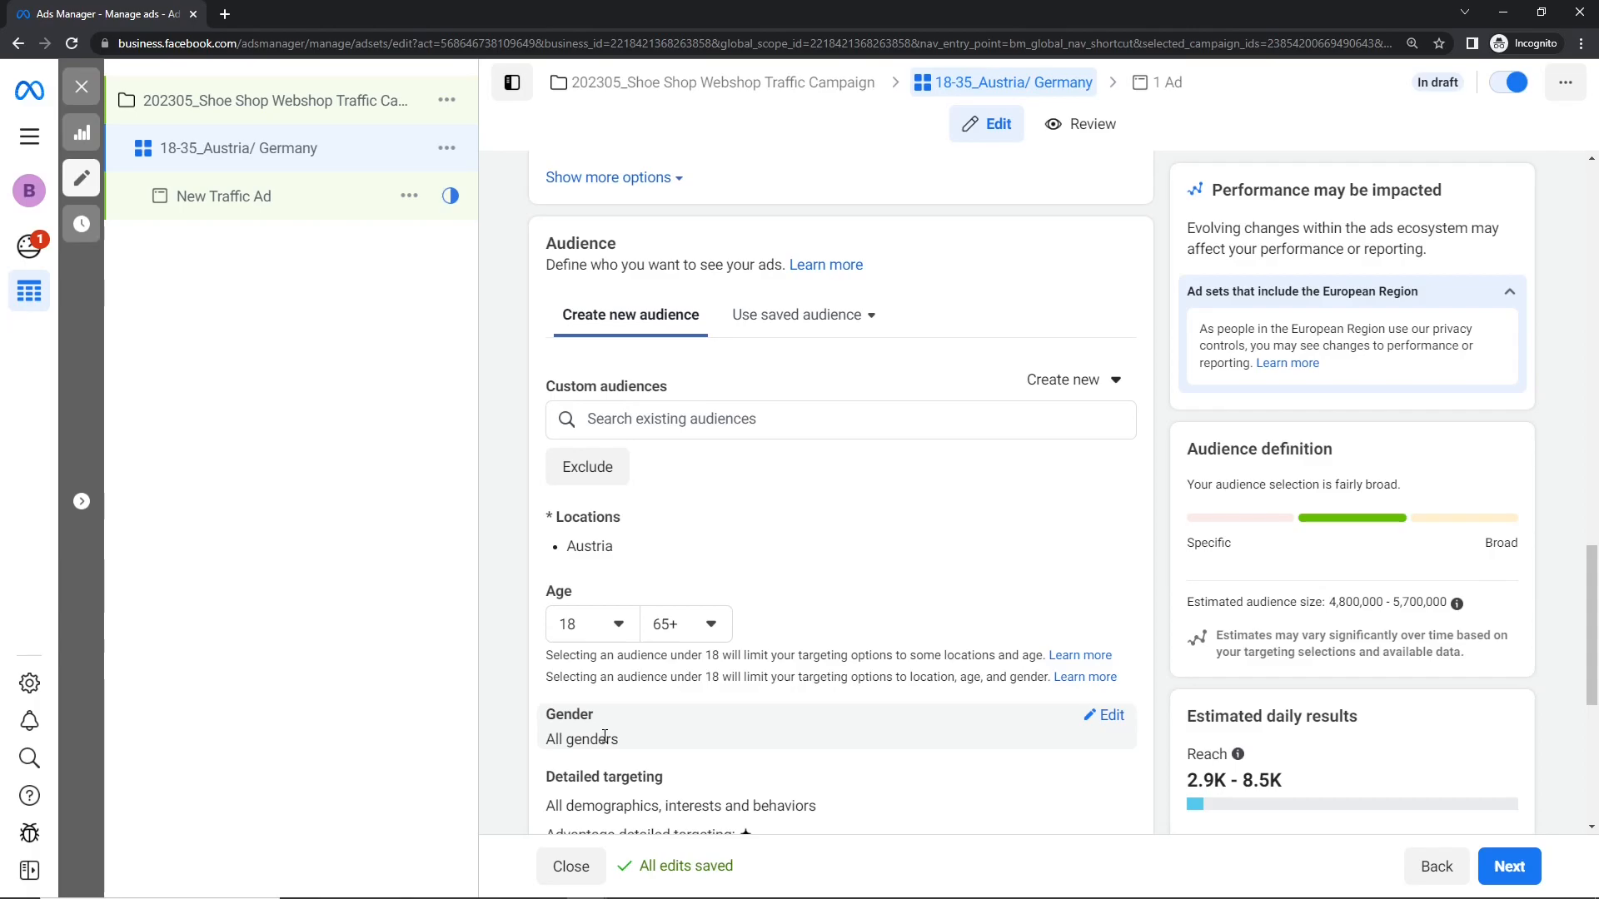
Step: Review the ad set's audience section and preview the saved audience Gaming/w/Deutschland/18-30/Kaufverhalten without applying it
{"action": "left_click_drag", "start_coordinate": [1594, 625], "coordinate": [1596, 722]}
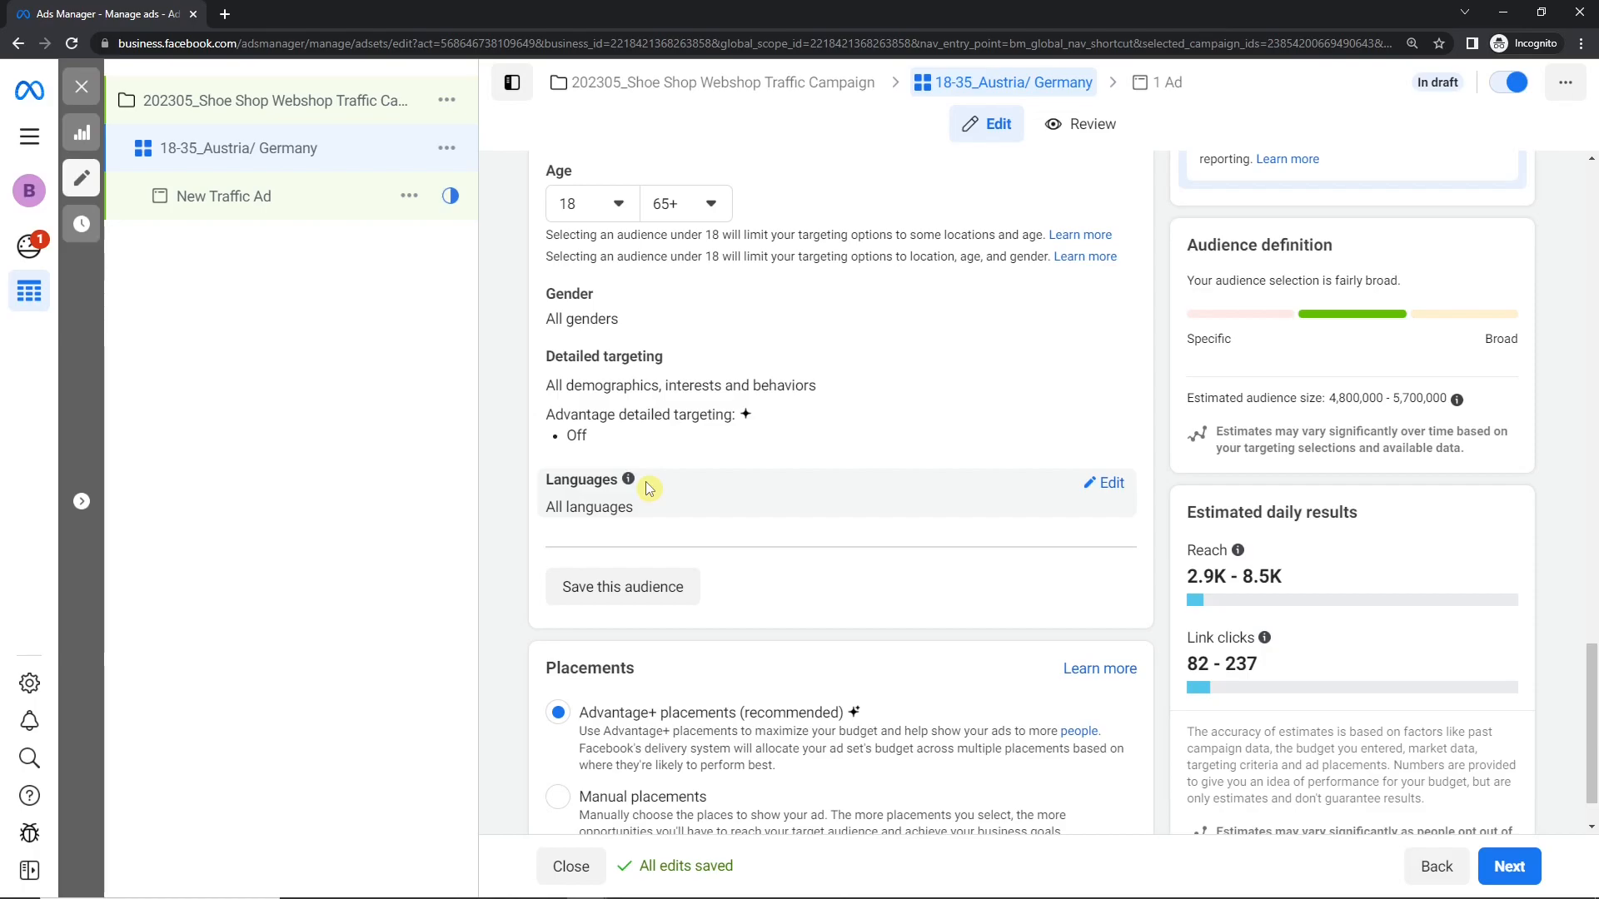
{"action": "left_click_drag", "start_coordinate": [1593, 694], "coordinate": [1592, 571]}
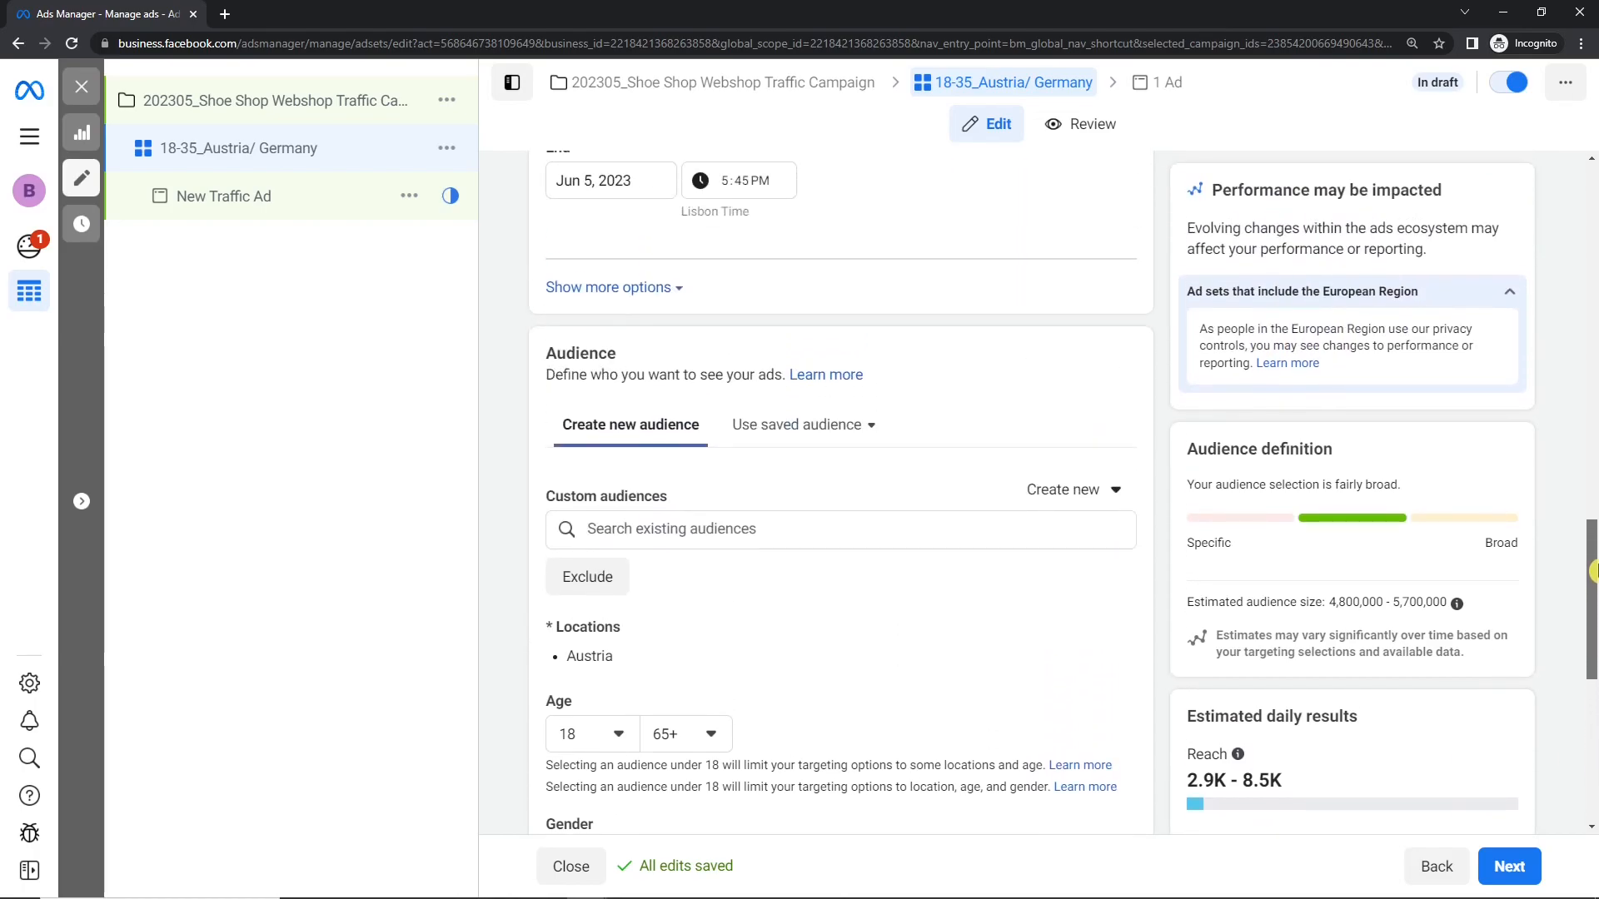
{"action": "left_click", "coordinate": [765, 428]}
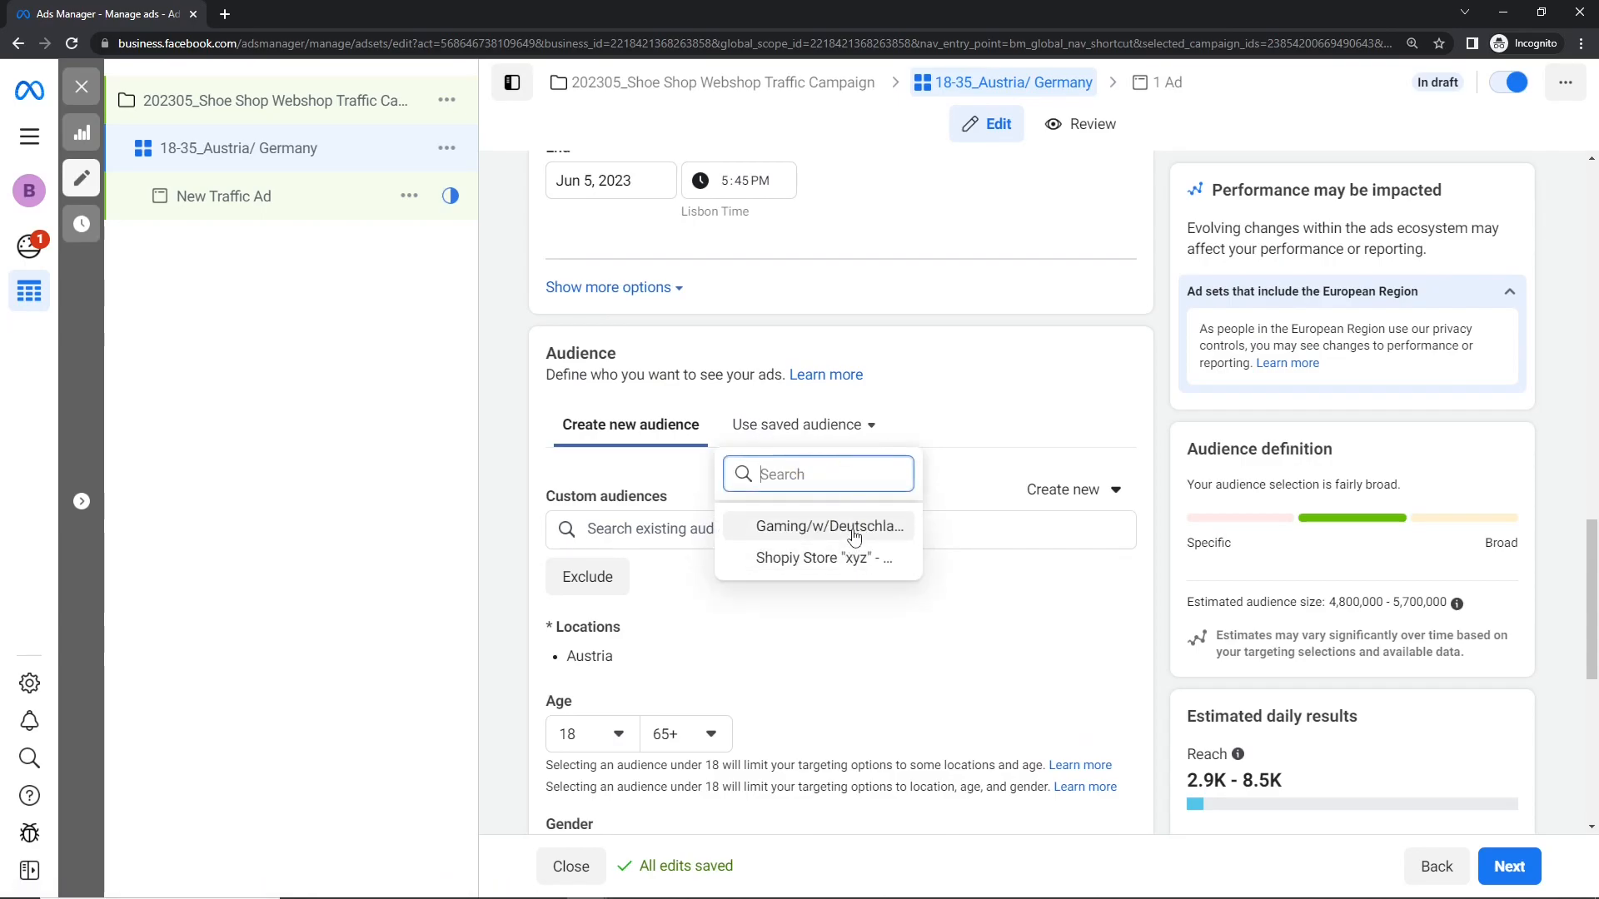
{"action": "mouse_move", "coordinate": [854, 535]}
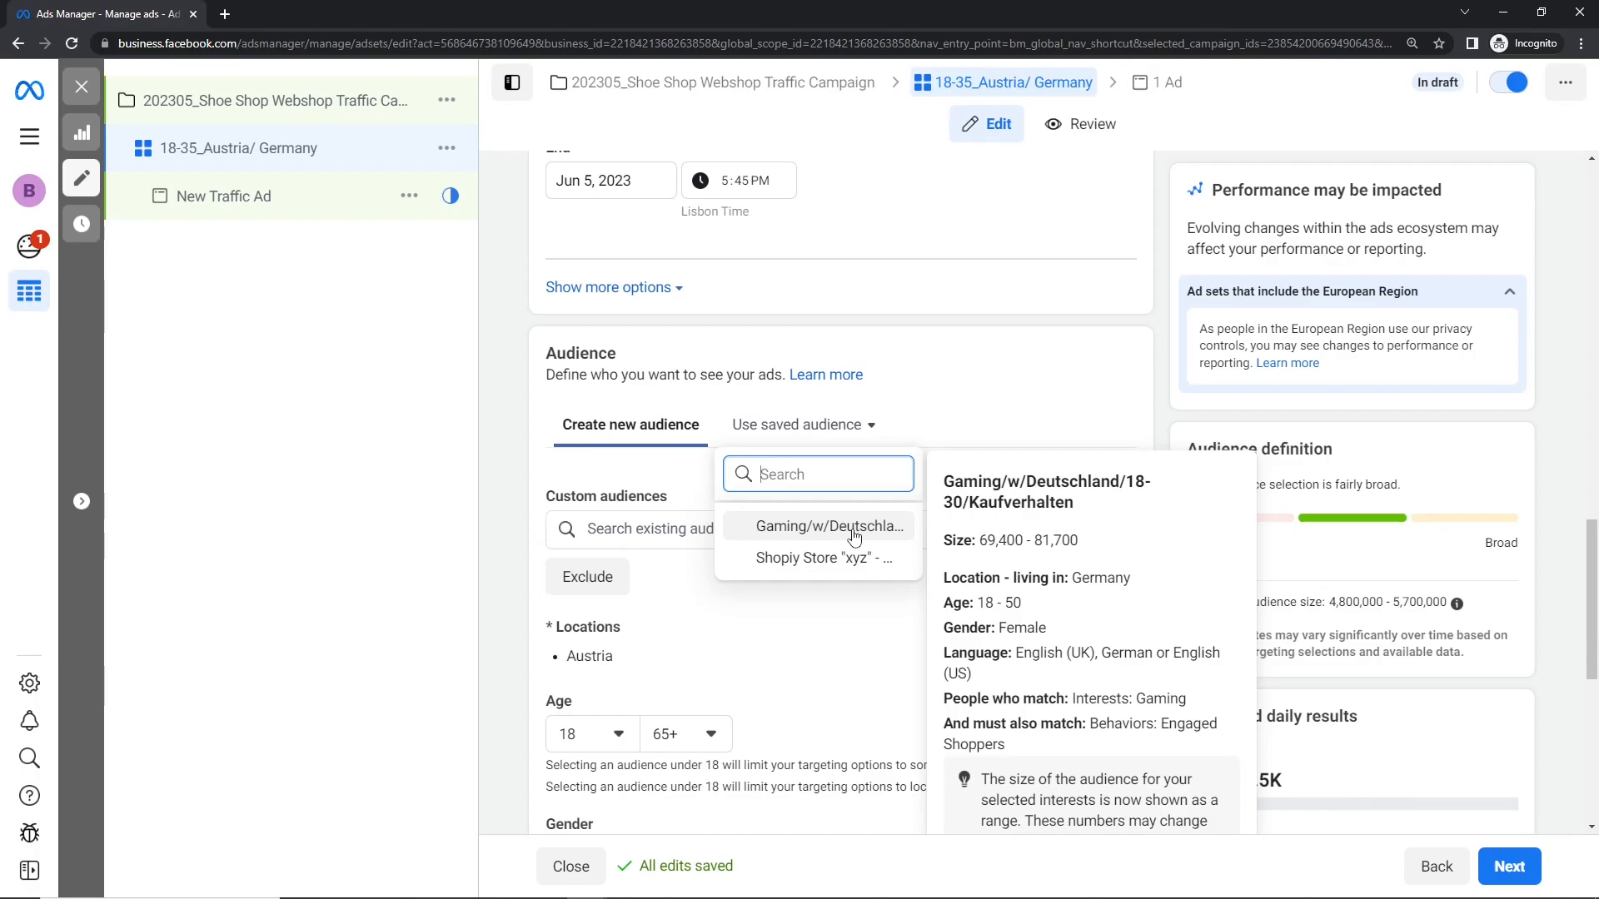
{"action": "left_click", "coordinate": [954, 397]}
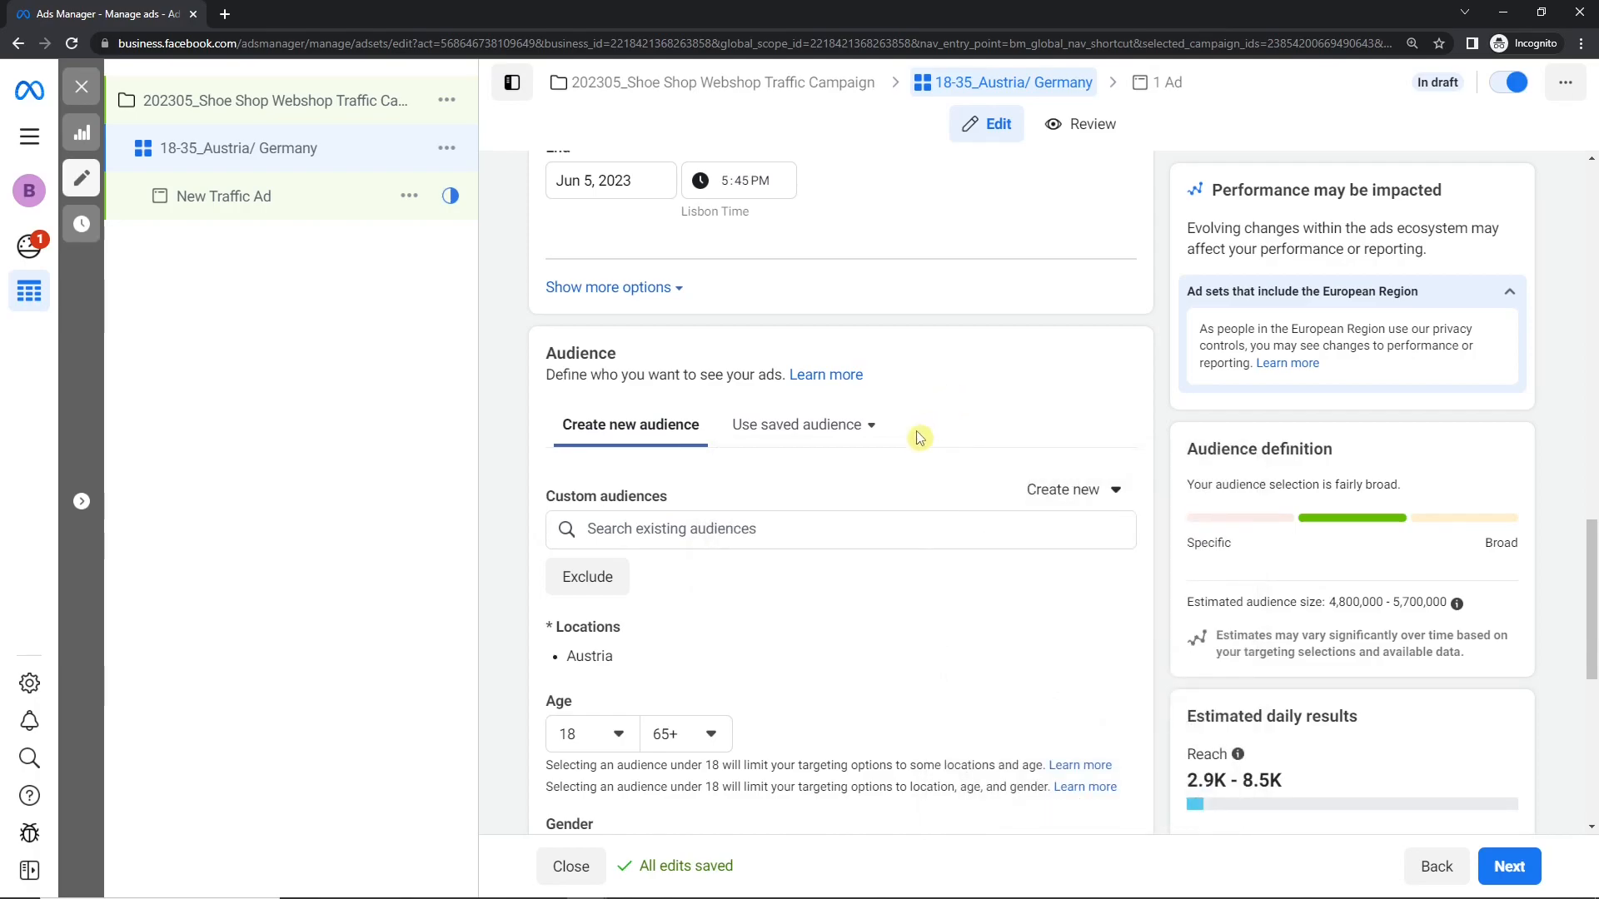
Step: Check which existing custom and lookalike audiences are available for this ad set
{"action": "left_click_drag", "start_coordinate": [1592, 624], "coordinate": [1592, 747]}
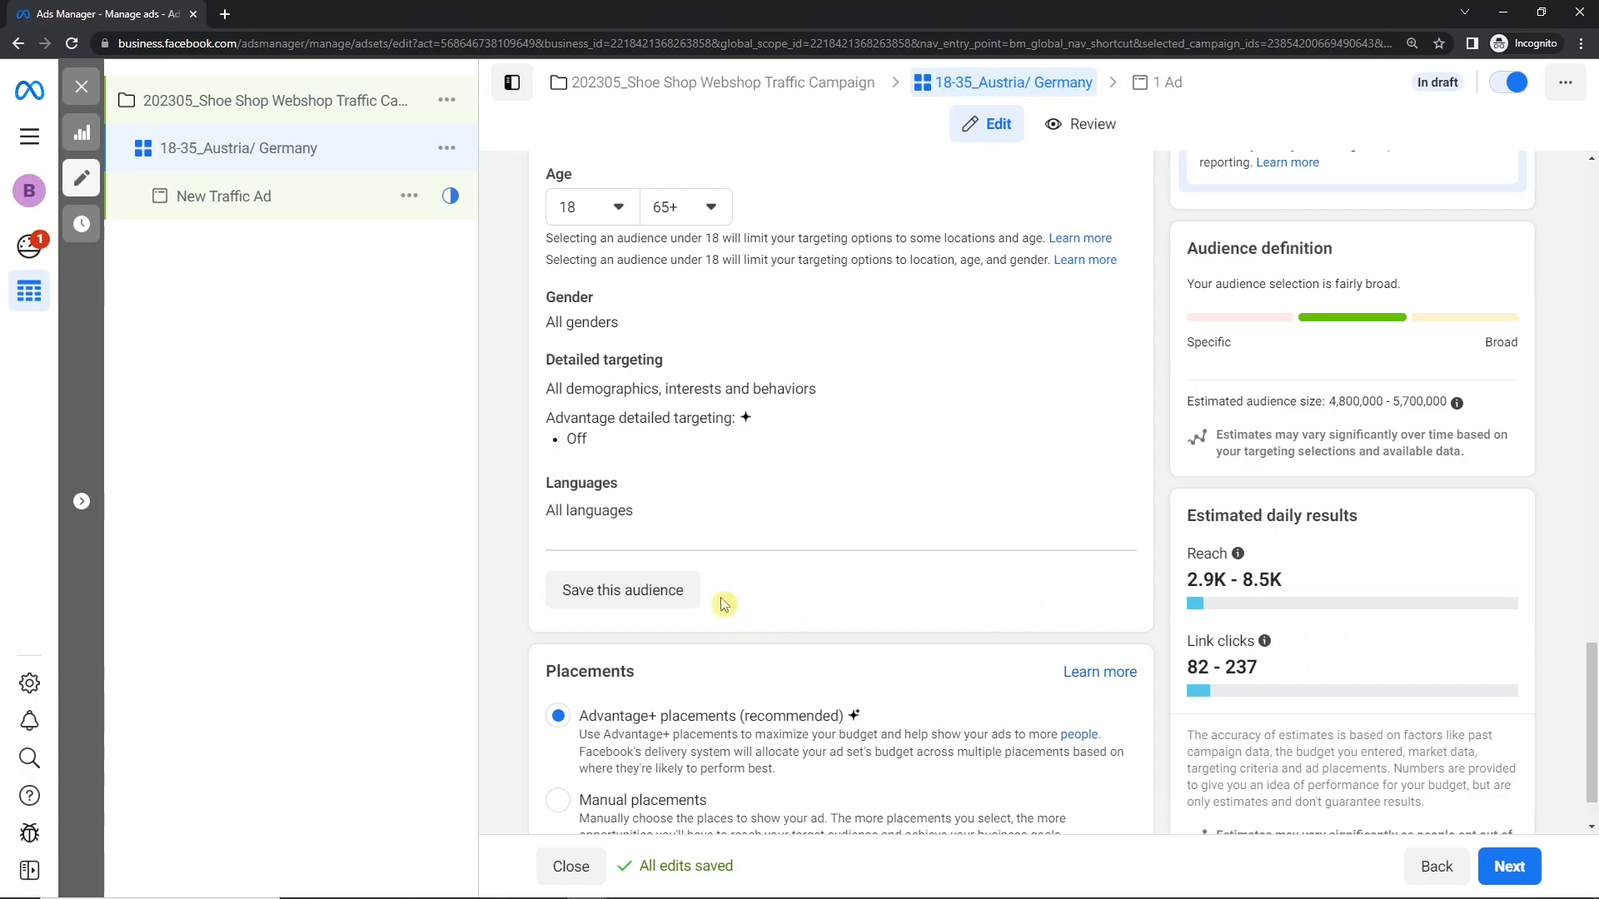
{"action": "left_click_drag", "start_coordinate": [1593, 728], "coordinate": [1564, 655]}
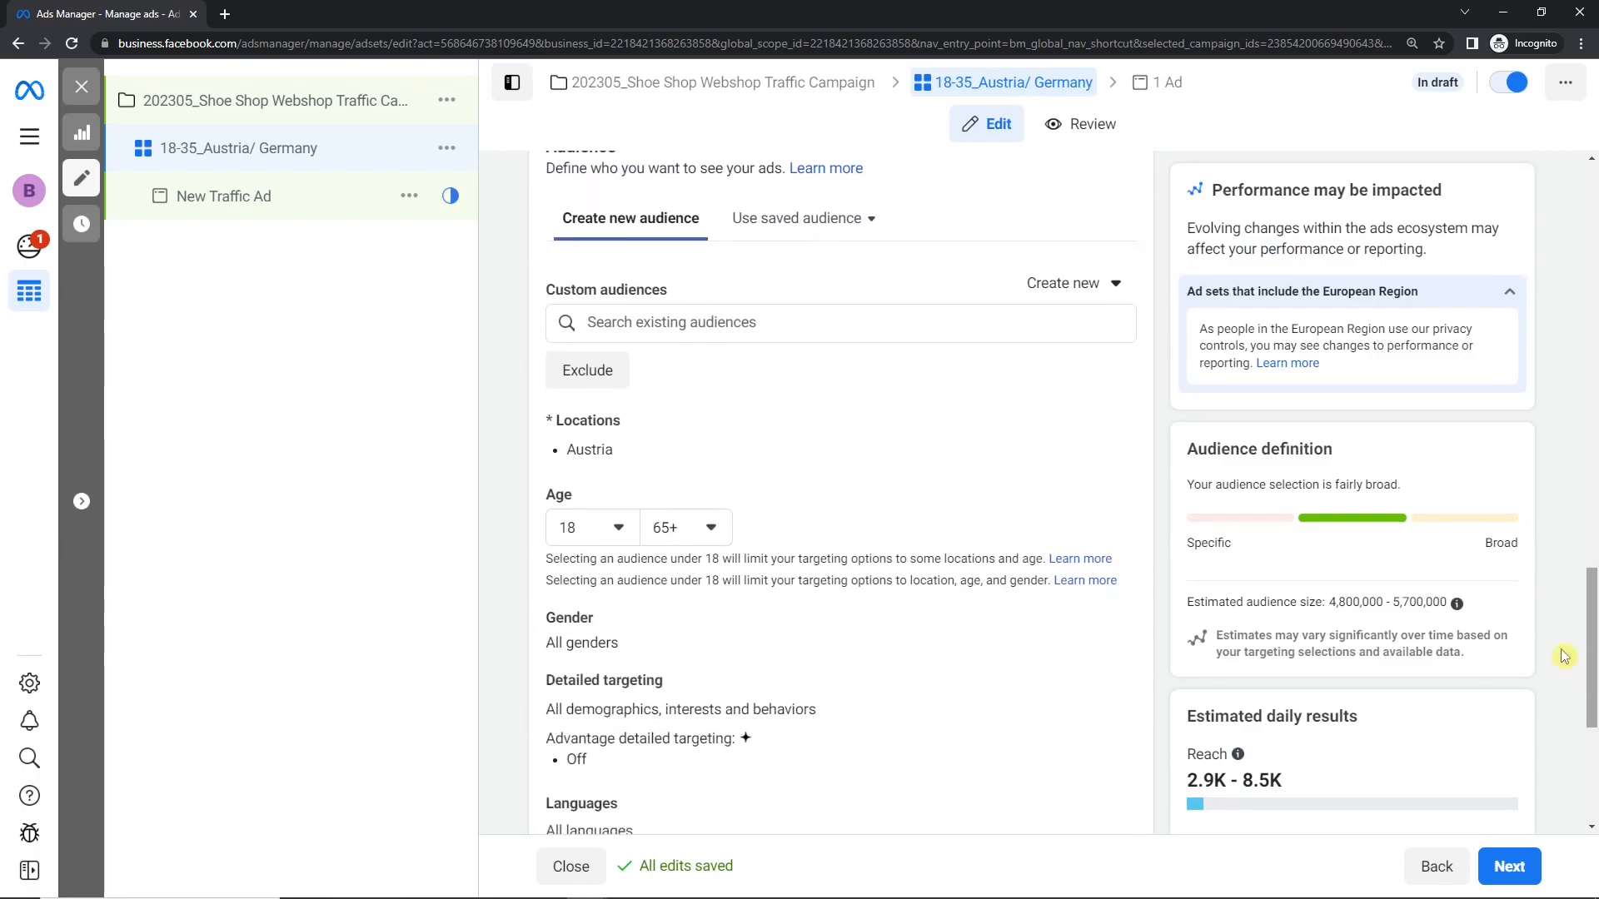
{"action": "left_click", "coordinate": [629, 323]}
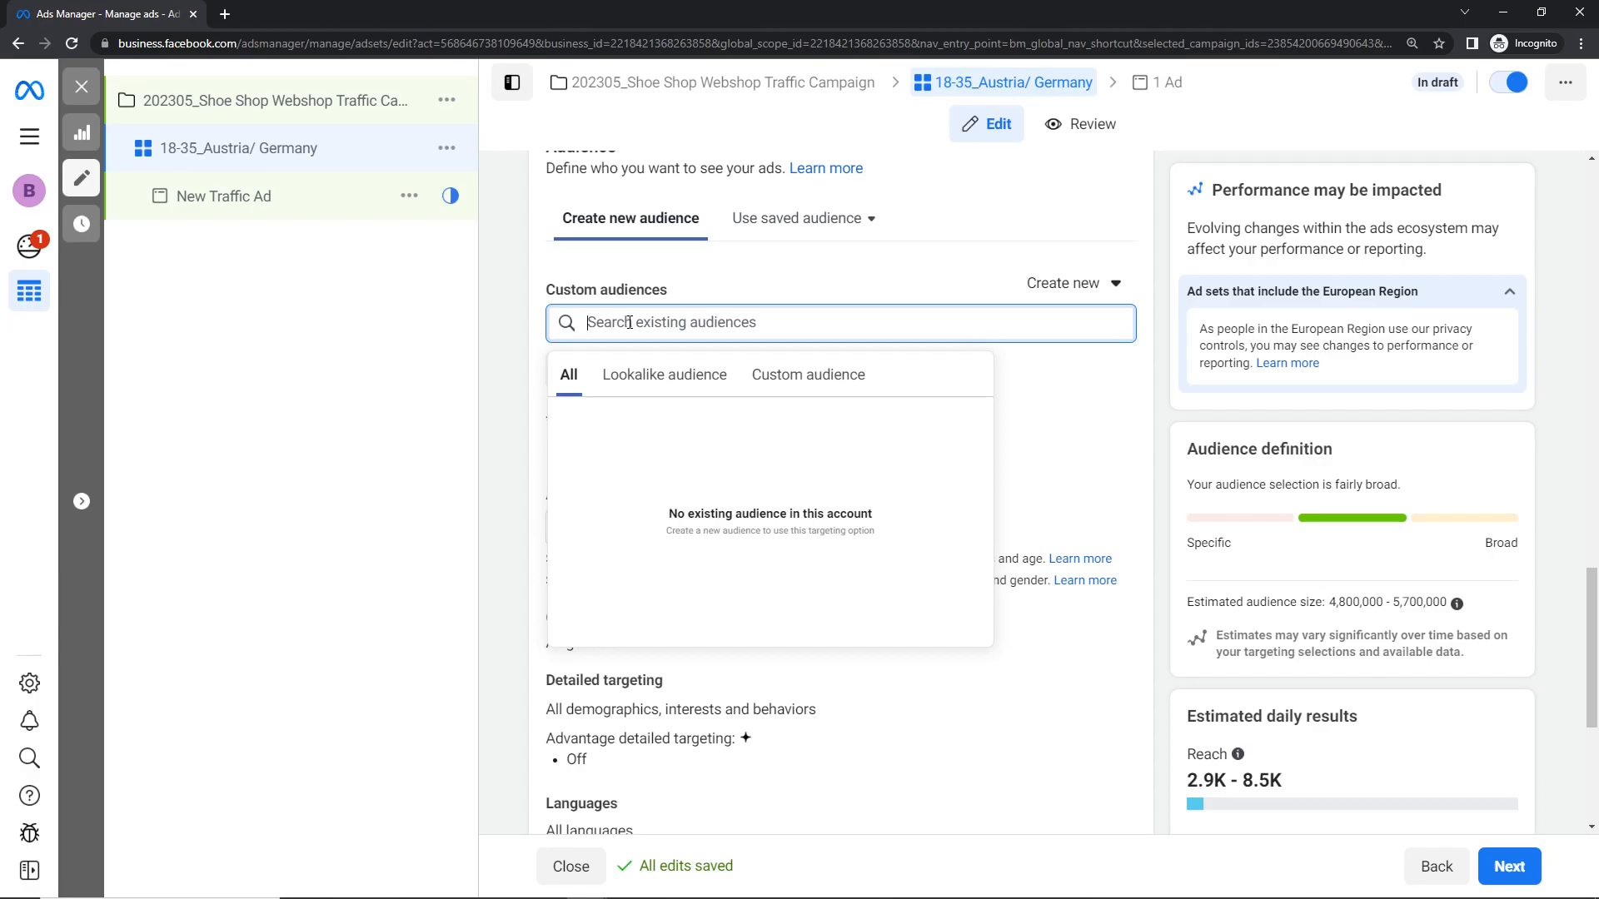
{"action": "left_click", "coordinate": [822, 382]}
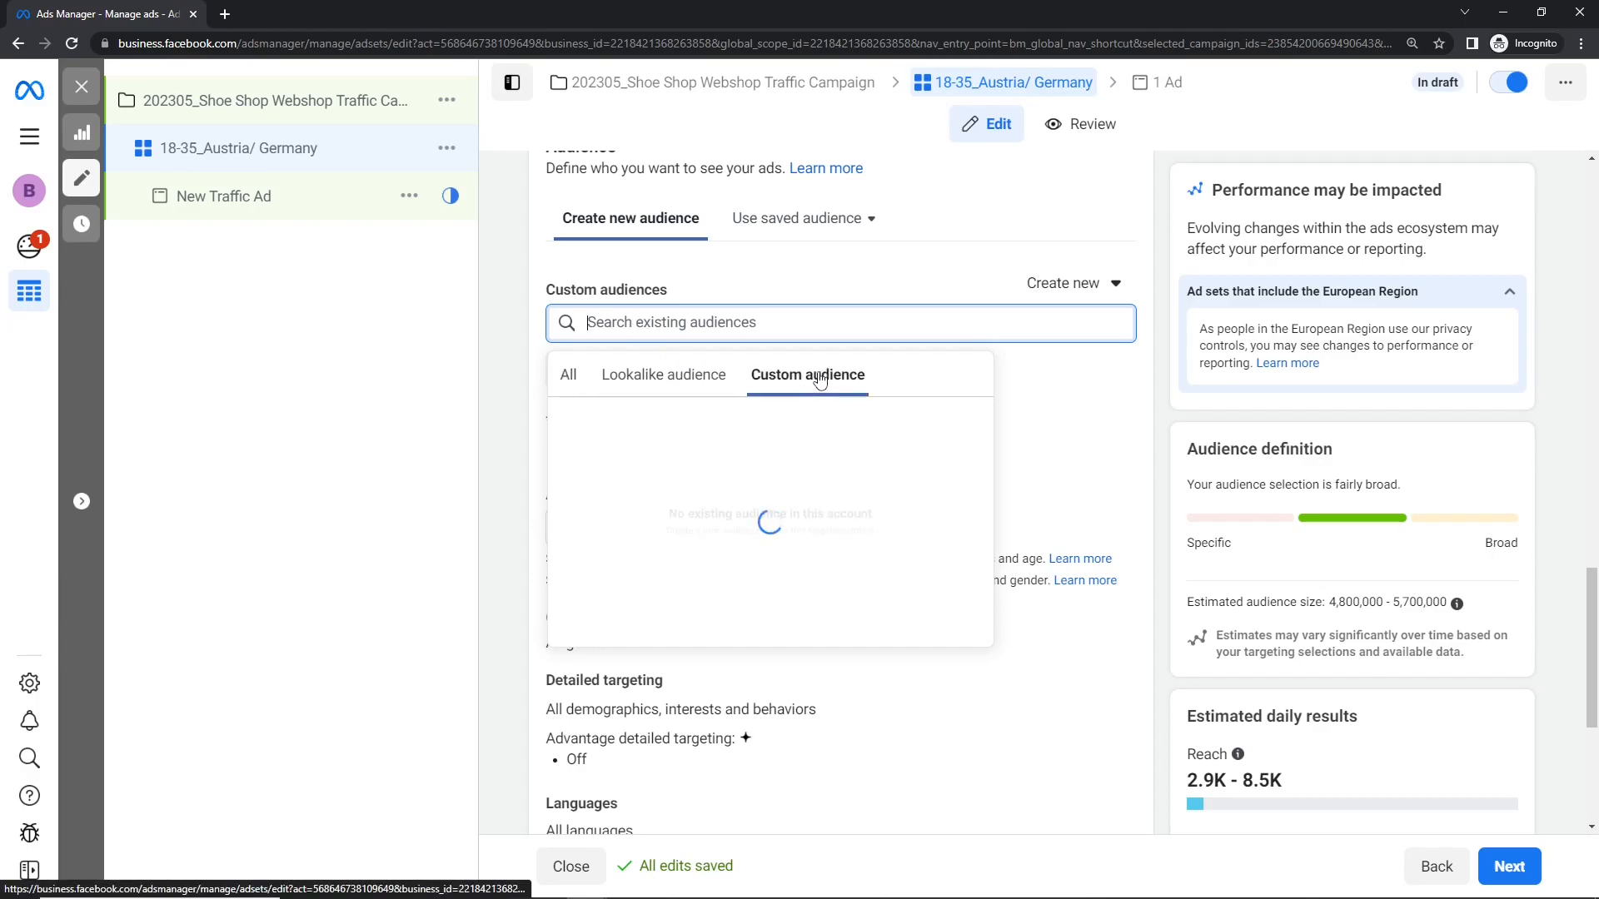
{"action": "left_click", "coordinate": [711, 382]}
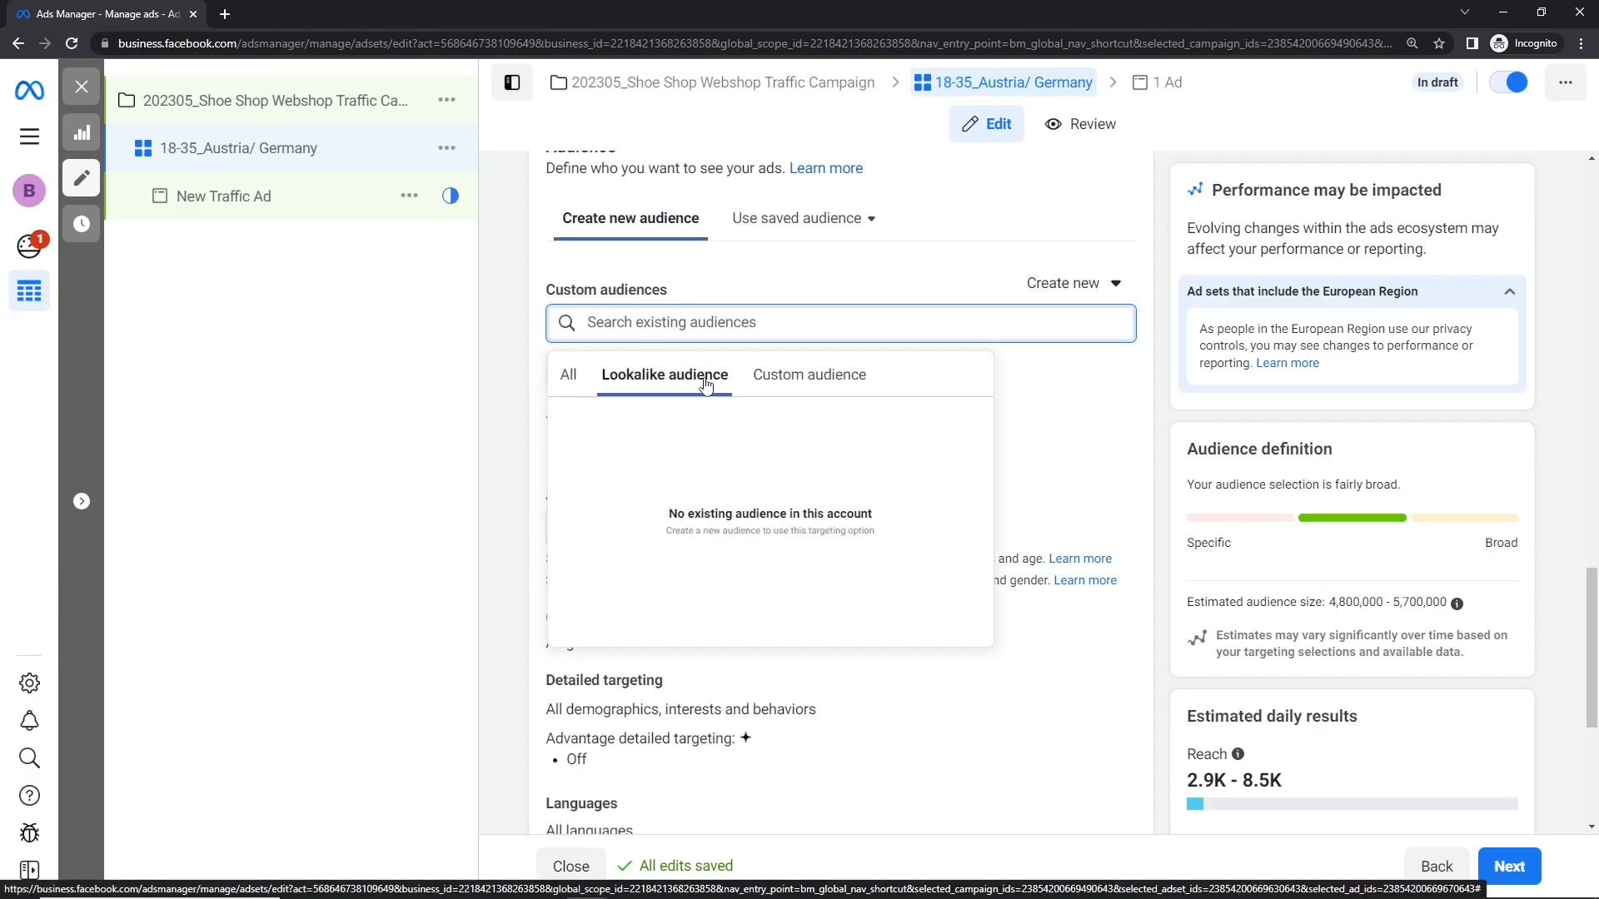
{"action": "left_click", "coordinate": [571, 379]}
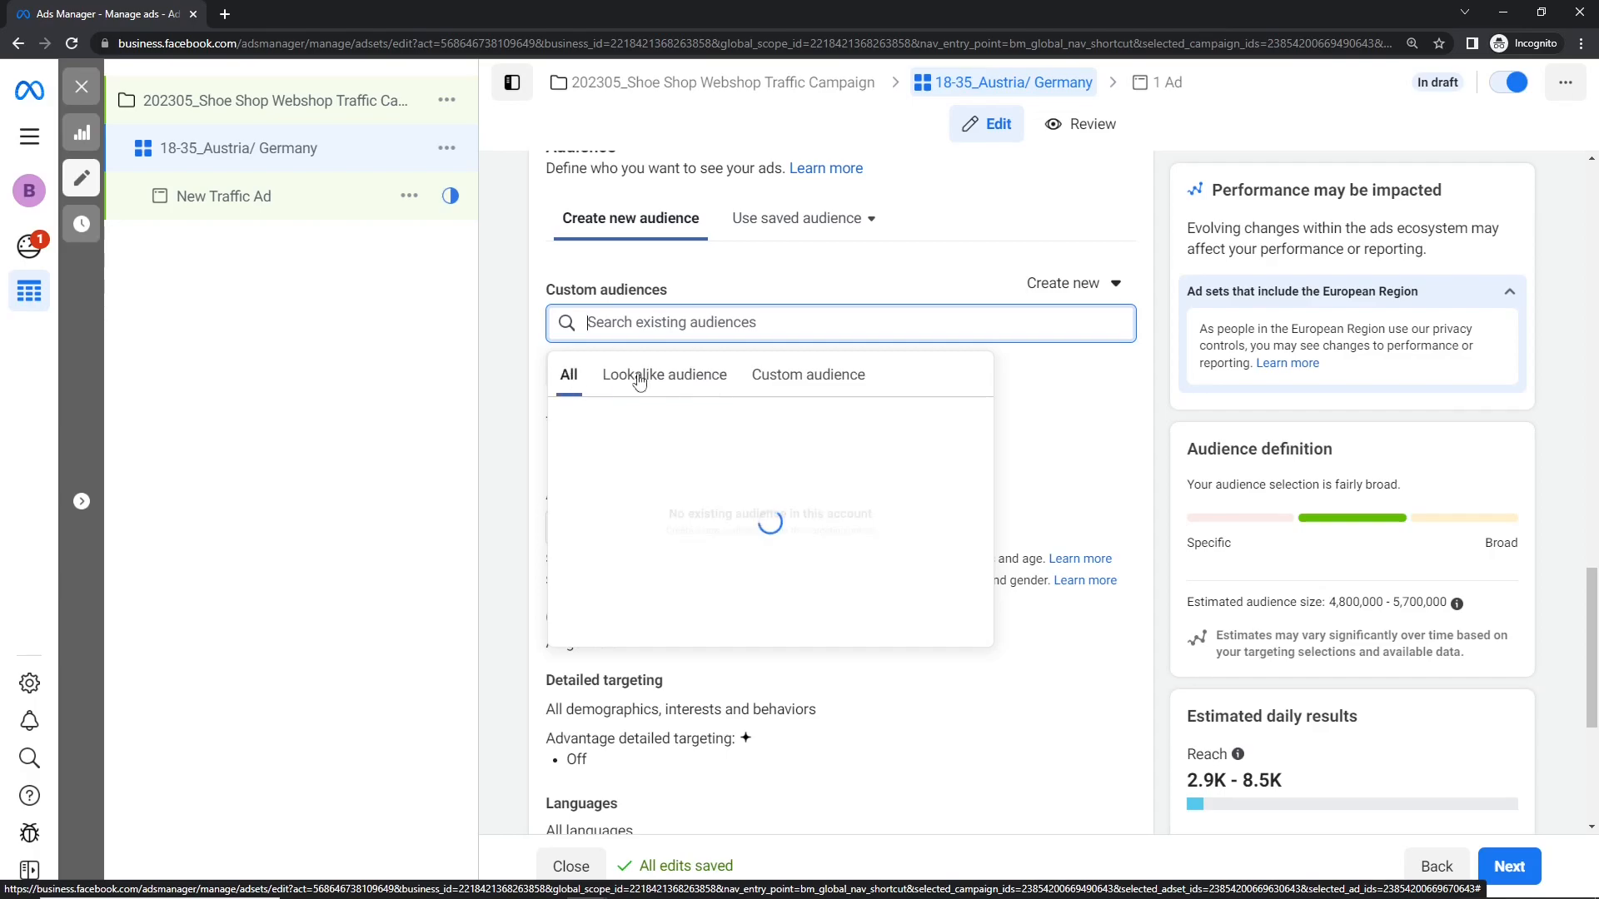
{"action": "left_click", "coordinate": [829, 286]}
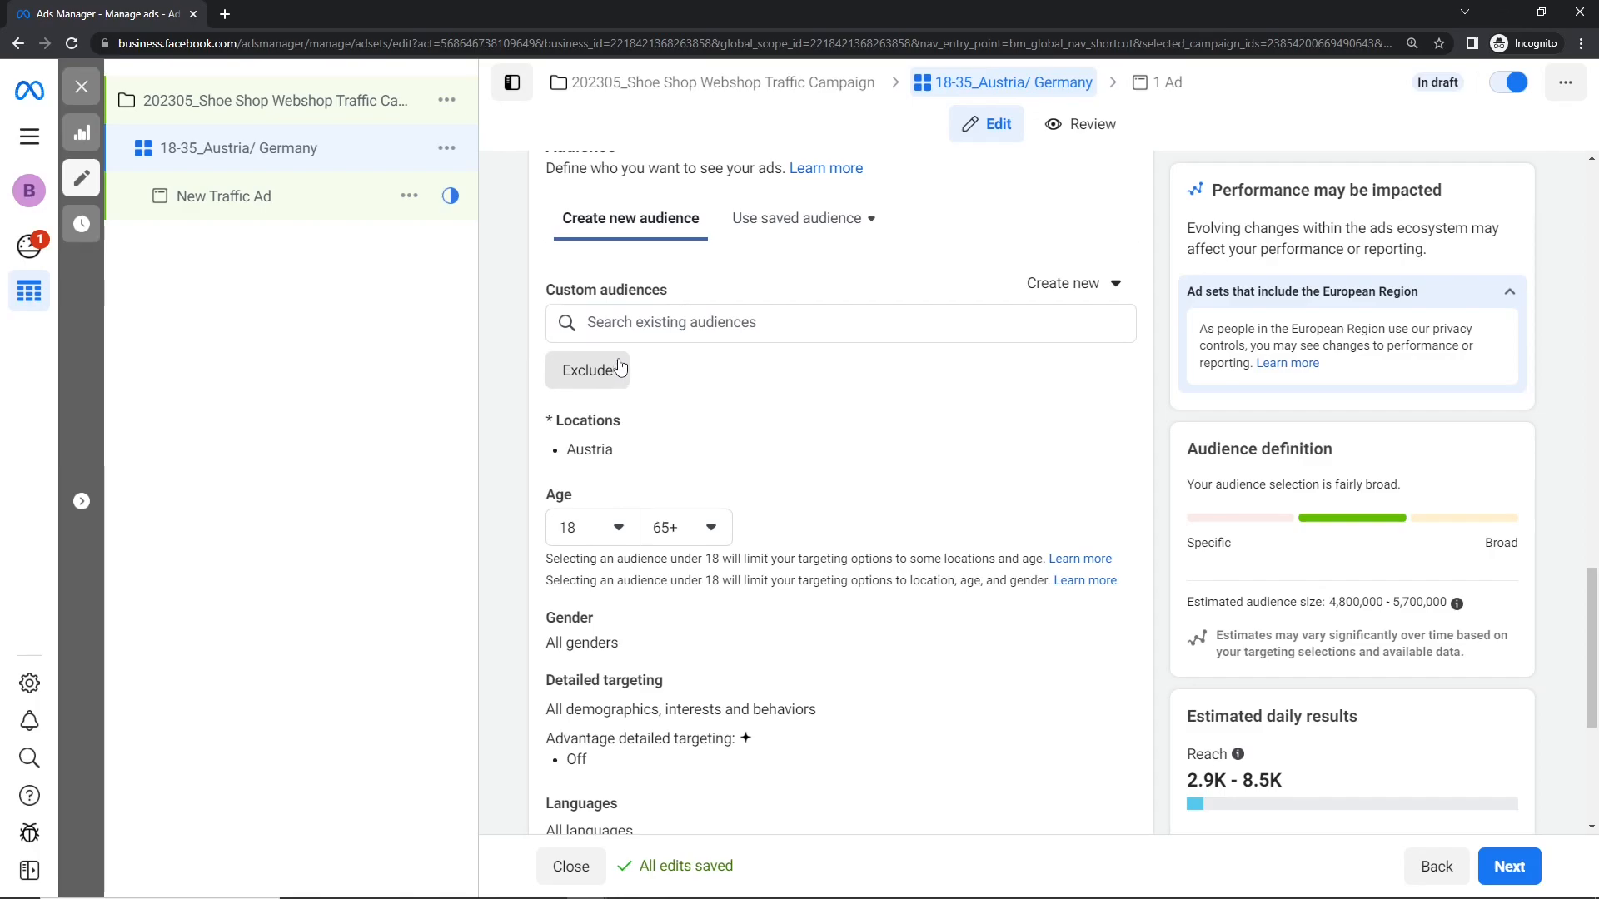
Step: Add an exclusion condition to the ad set's custom audiences
{"action": "left_click", "coordinate": [592, 323]}
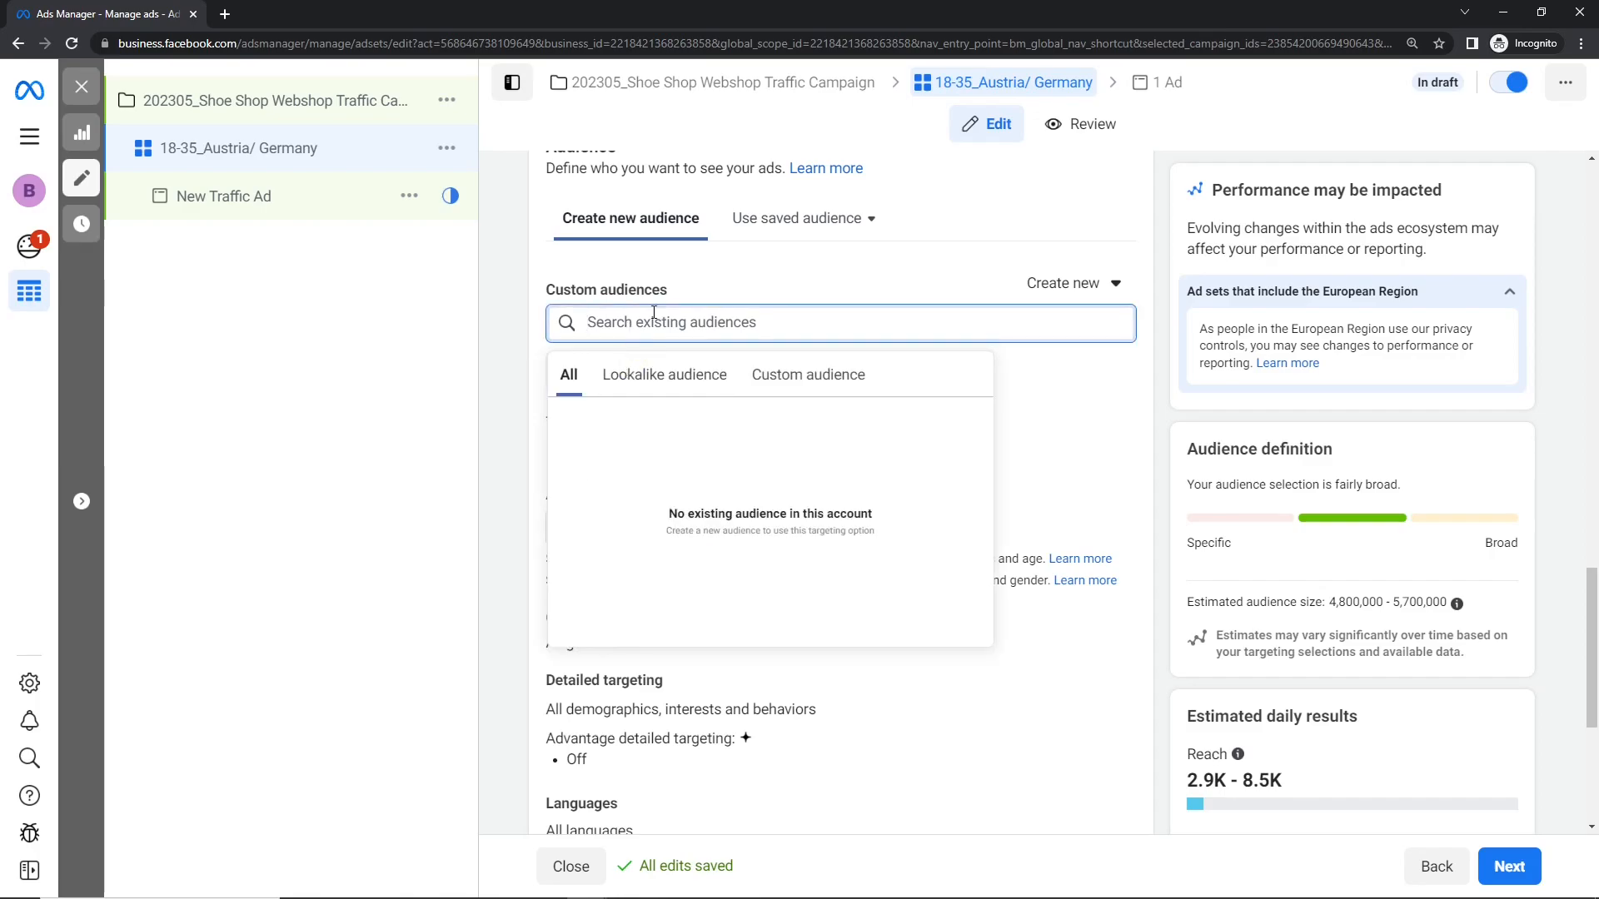
{"action": "left_click", "coordinate": [587, 370]}
{"action": "left_click", "coordinate": [606, 388]}
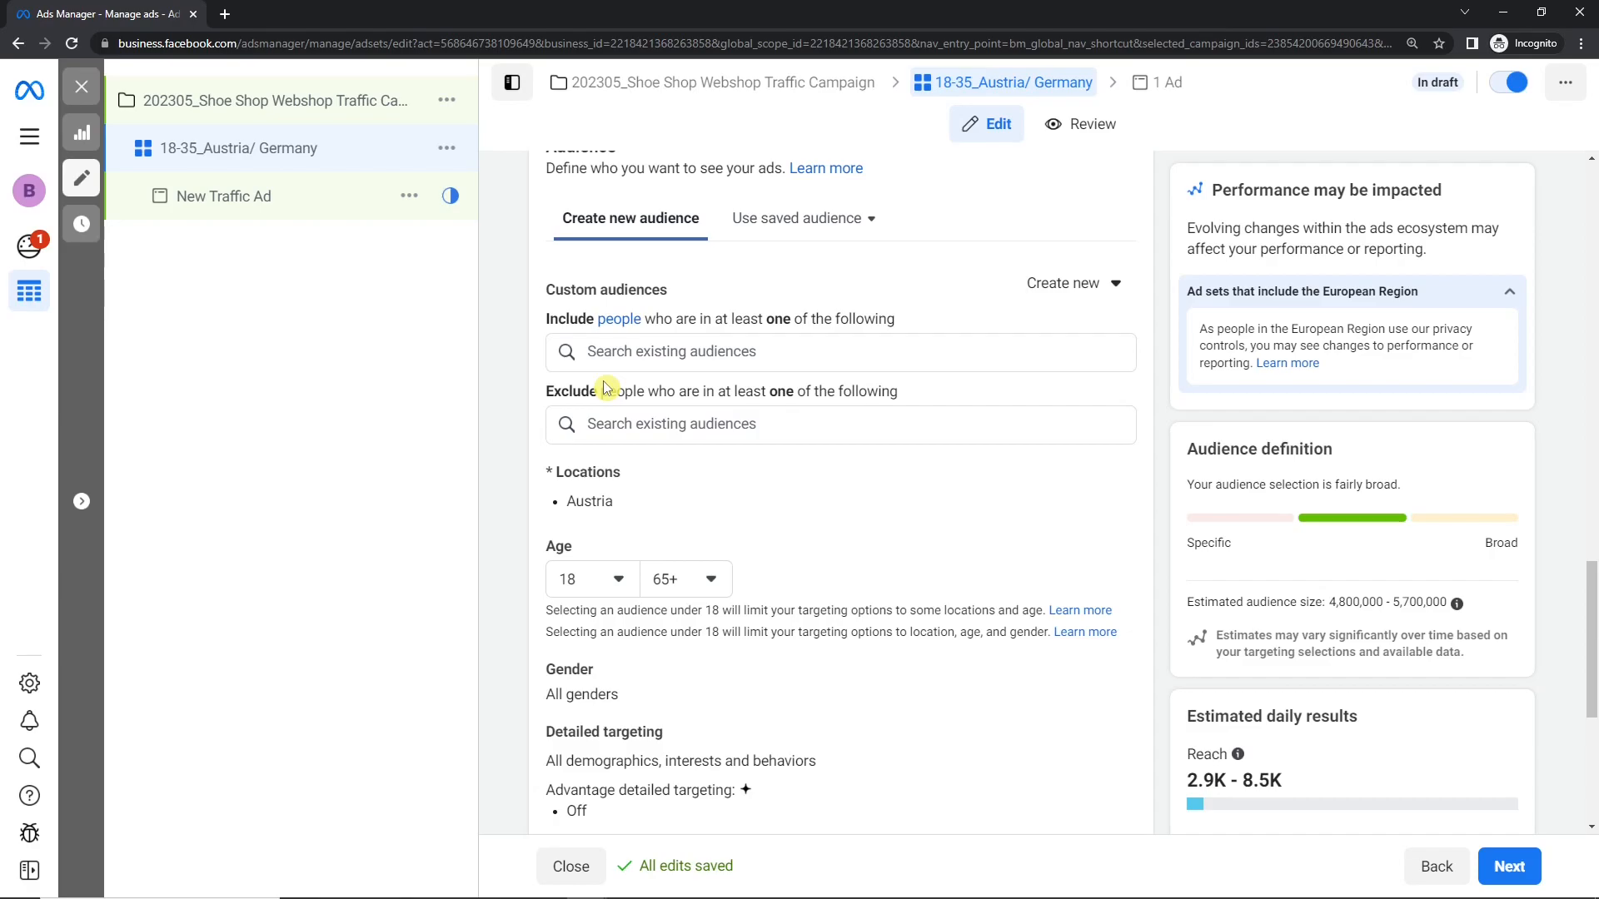
Step: Open the audience's locations for editing and show the location map for Austria
{"action": "scroll", "coordinate": [606, 388], "scroll_direction": "down", "scroll_amount": 2}
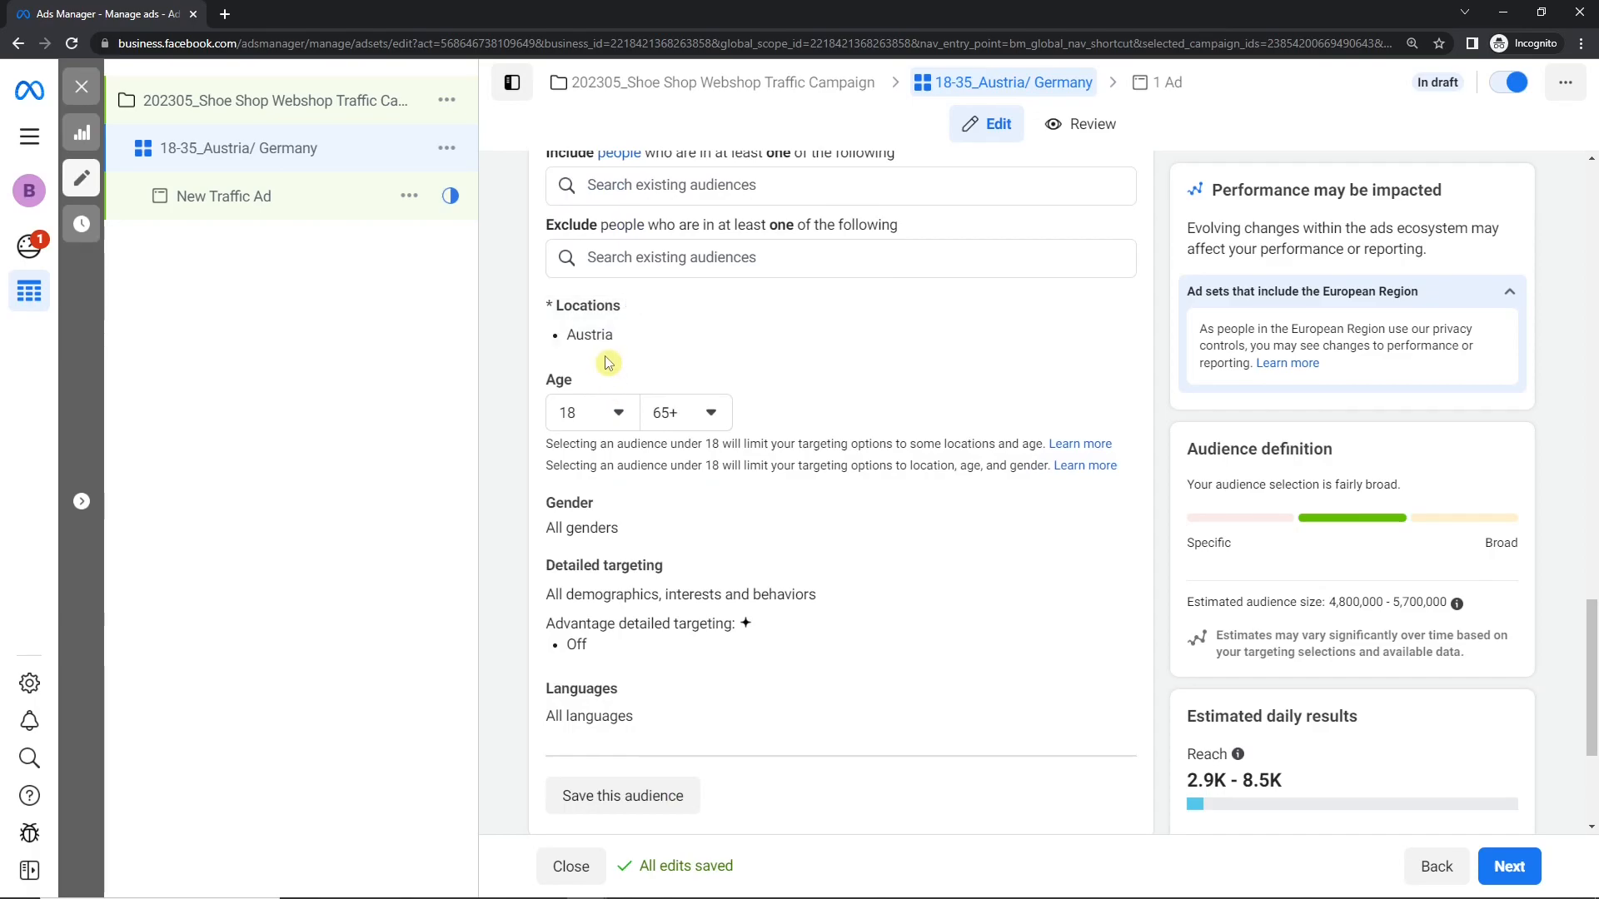
{"action": "left_click", "coordinate": [1102, 311]}
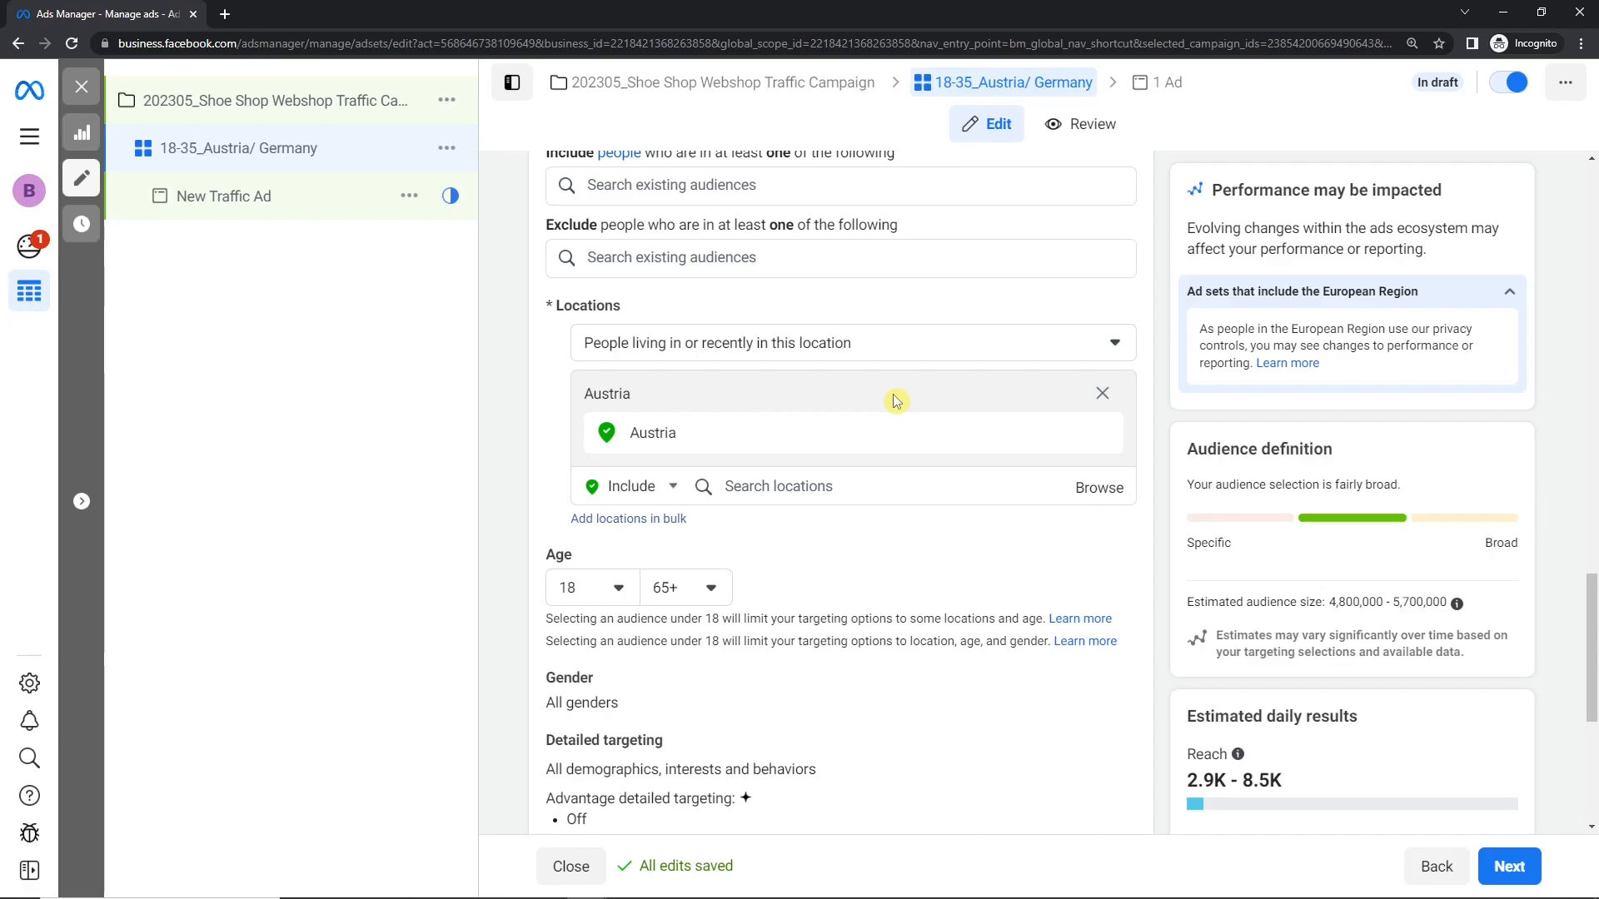
{"action": "left_click", "coordinate": [901, 429]}
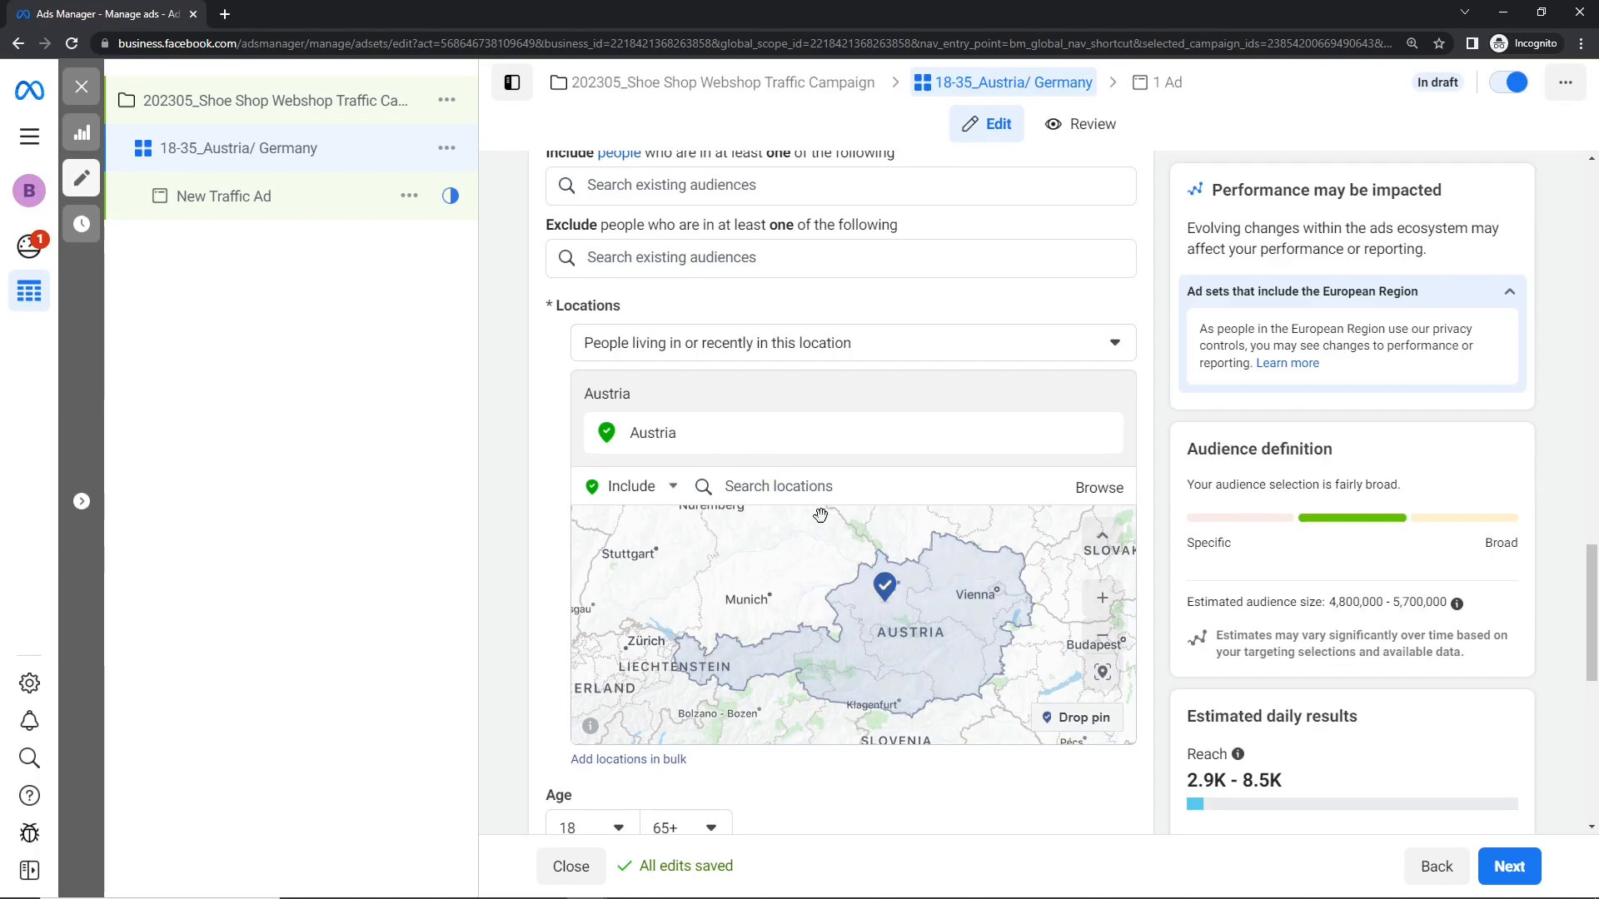
Step: Examine the targeted area of Austria on the map and check the include setting for locations
{"action": "scroll", "coordinate": [932, 582], "scroll_direction": "up", "scroll_amount": 1}
{"action": "scroll", "coordinate": [931, 582], "scroll_direction": "down", "scroll_amount": 1}
{"action": "scroll", "coordinate": [852, 610], "scroll_direction": "up", "scroll_amount": 1}
{"action": "scroll", "coordinate": [853, 611], "scroll_direction": "down", "scroll_amount": 1}
{"action": "left_click", "coordinate": [1102, 598]}
{"action": "left_click", "coordinate": [1103, 636]}
{"action": "left_click", "coordinate": [1103, 598]}
{"action": "left_click", "coordinate": [1103, 635]}
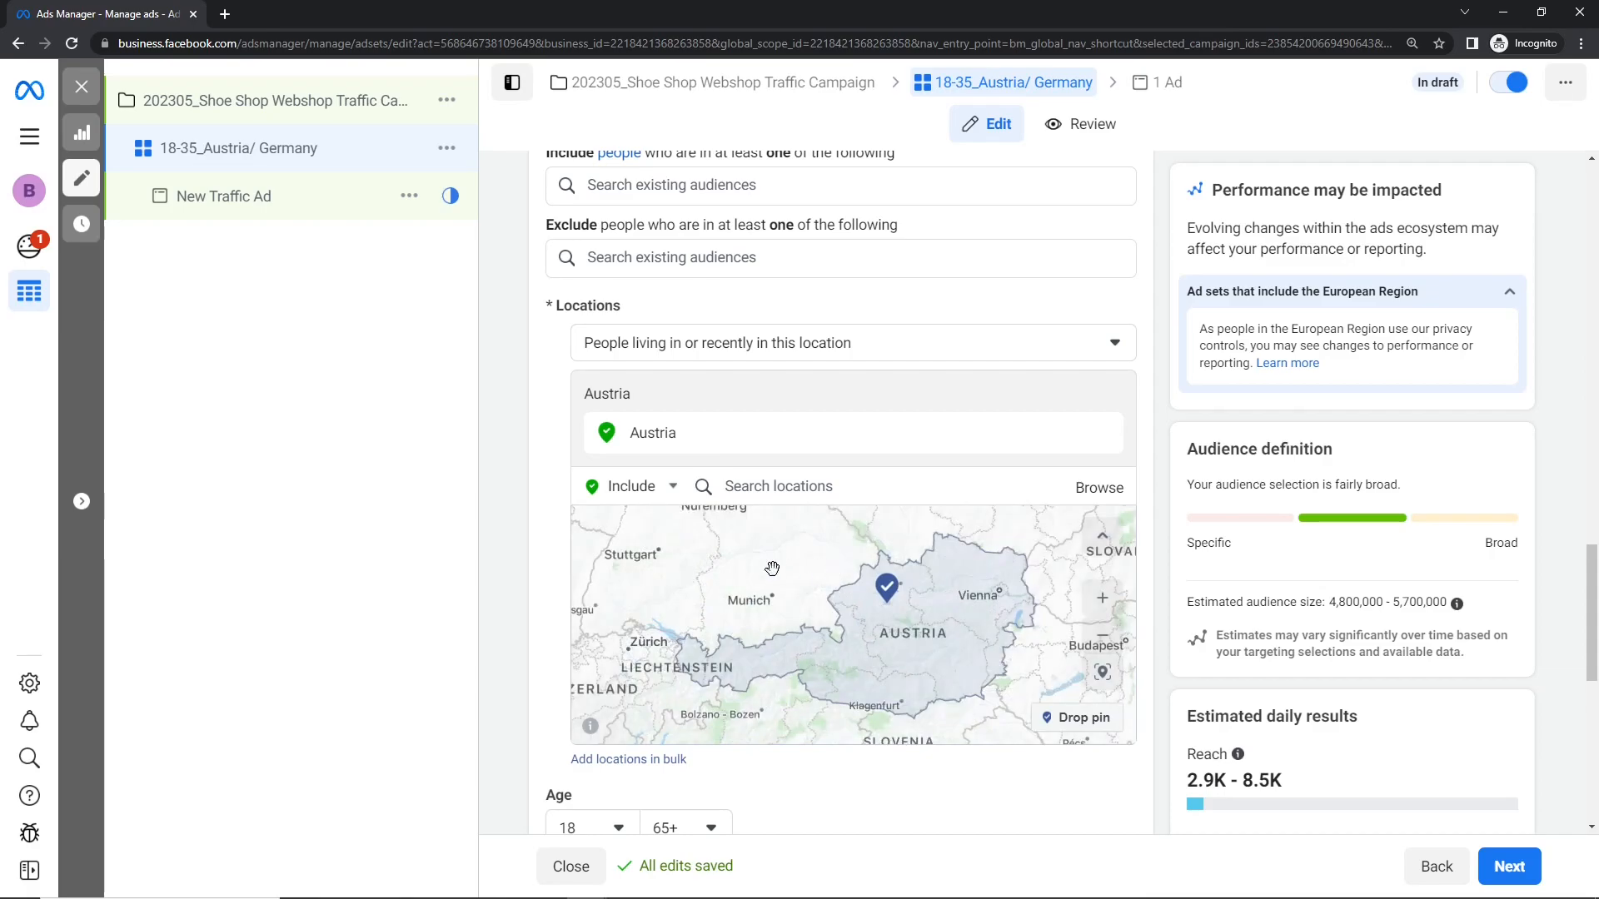
{"action": "left_click_drag", "start_coordinate": [820, 587], "coordinate": [777, 574]}
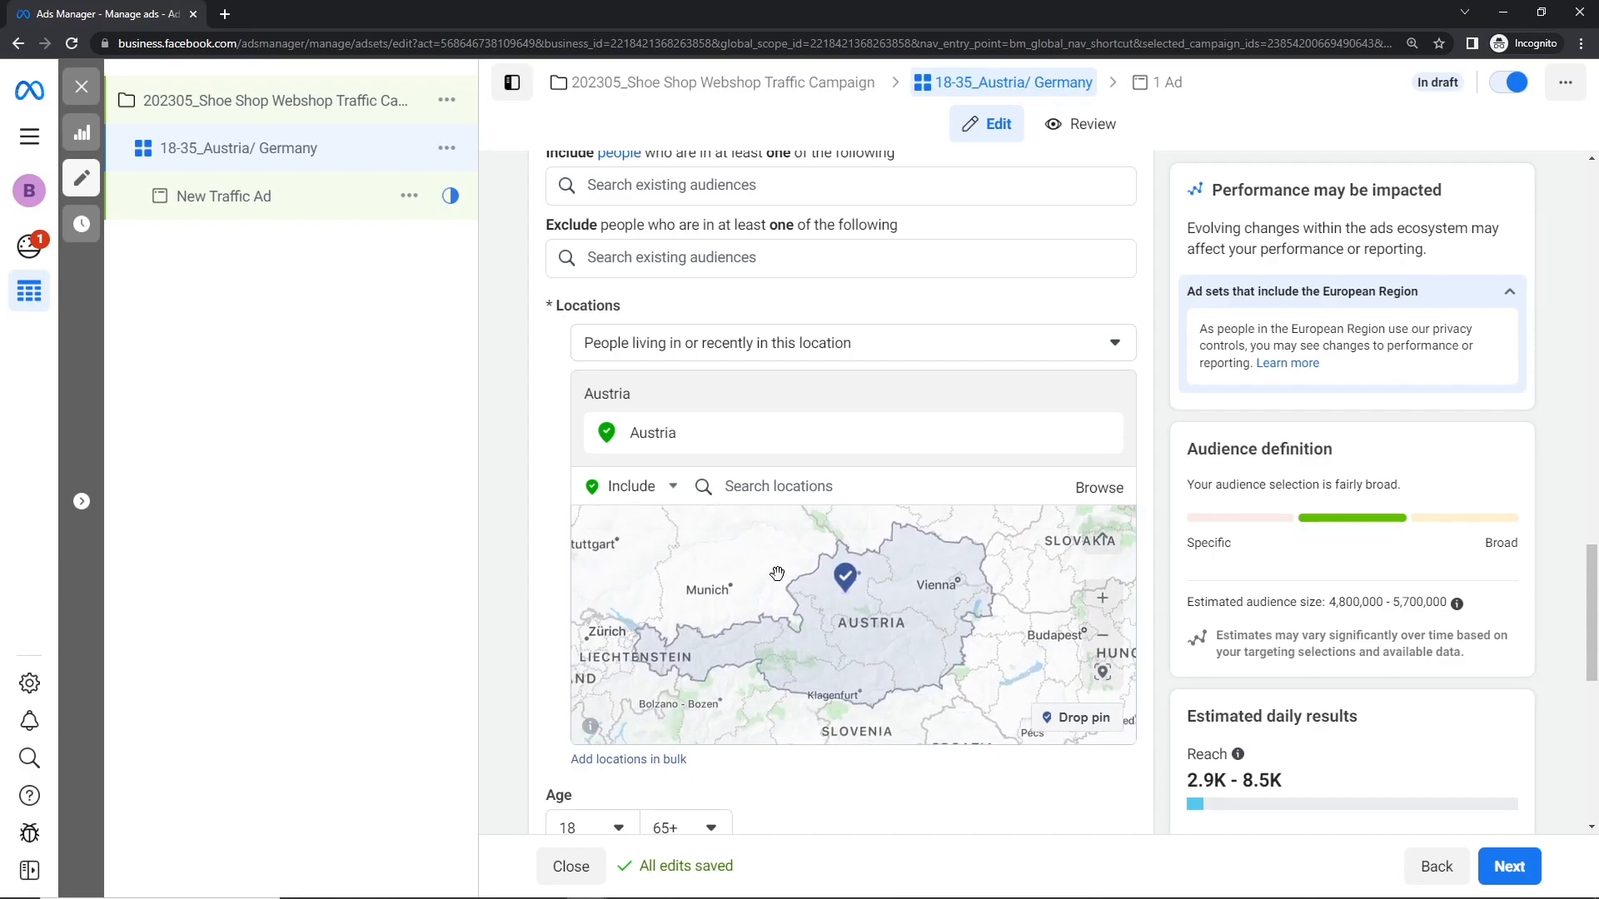
{"action": "left_click", "coordinate": [633, 488]}
{"action": "left_click", "coordinate": [633, 488]}
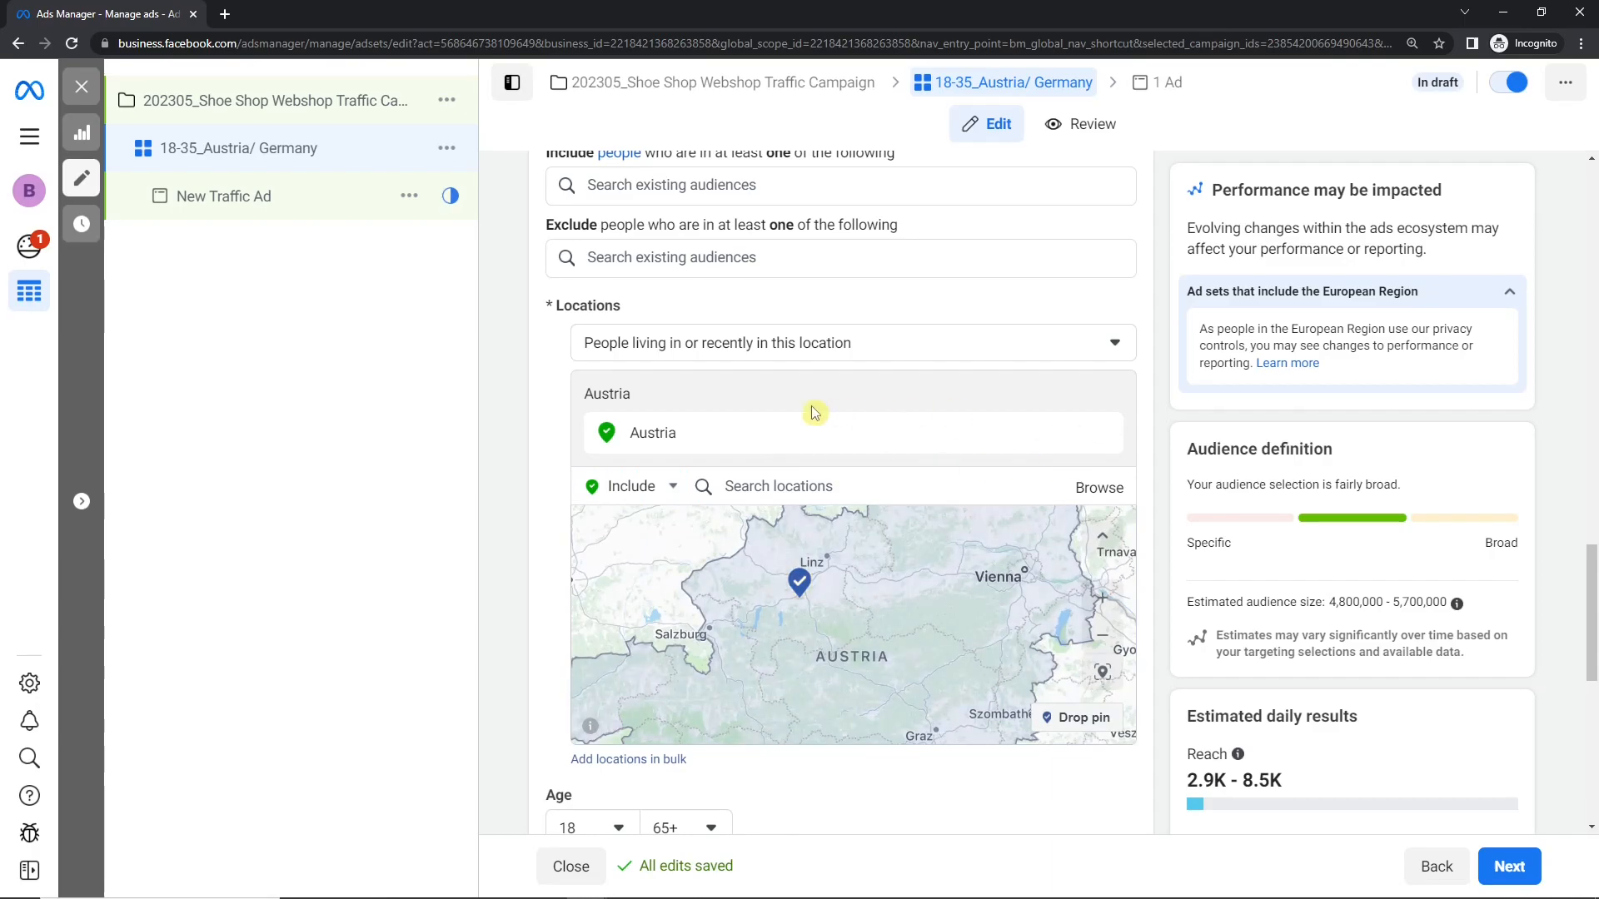
Step: Remove Austria from the audience locations and keep the mode for new locations on Include
{"action": "left_click", "coordinate": [1102, 432]}
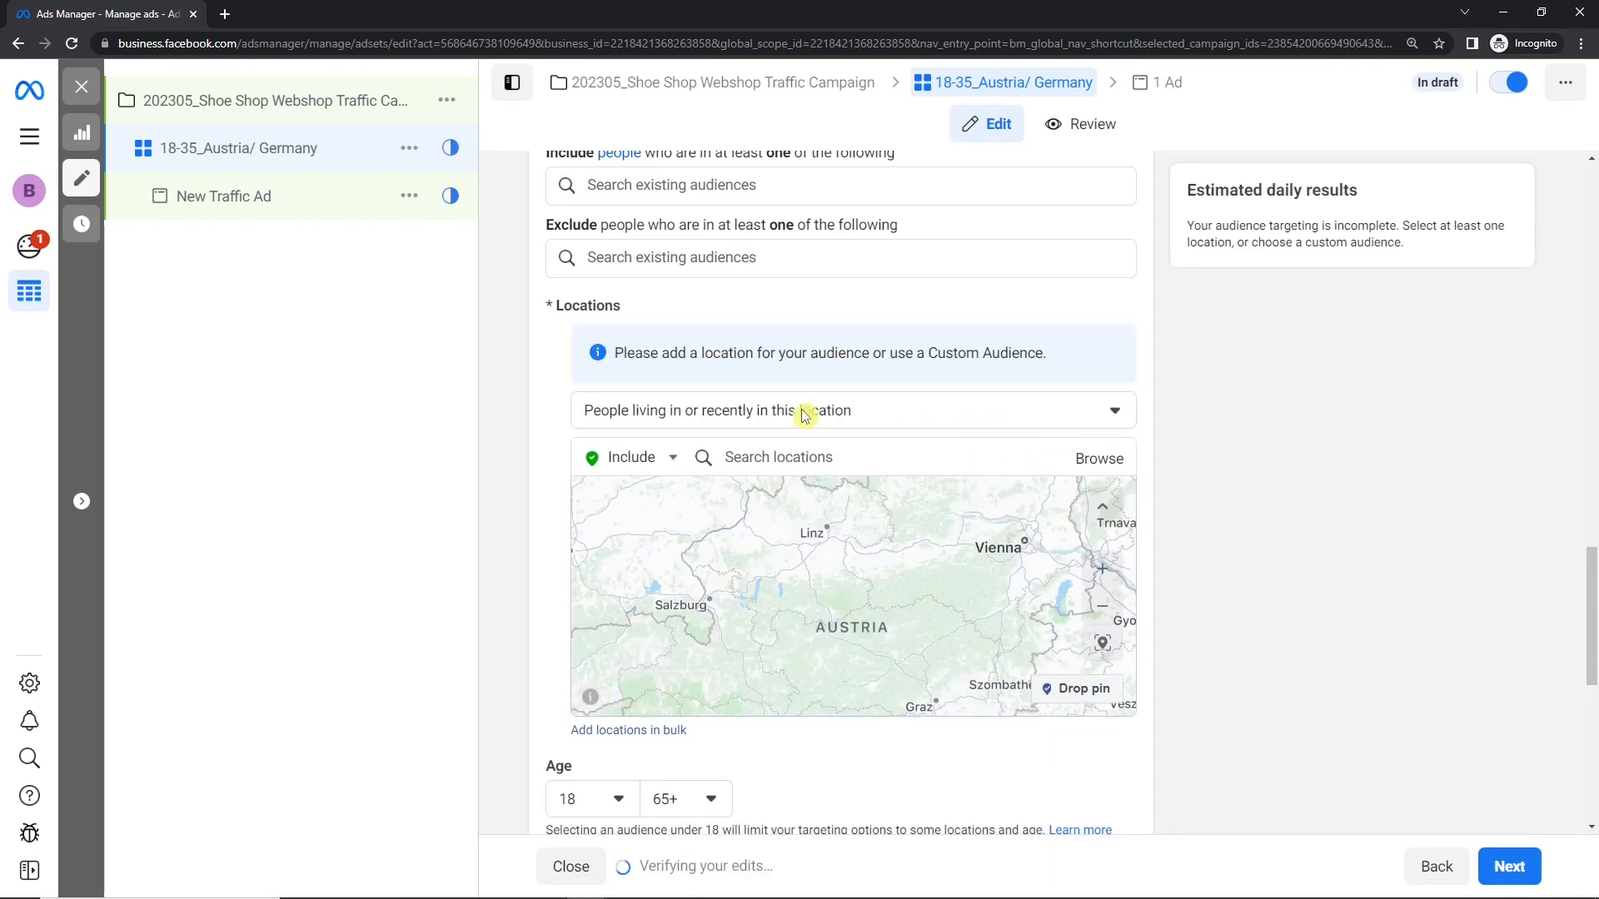
{"action": "left_click", "coordinate": [644, 414]}
{"action": "left_click", "coordinate": [656, 457]}
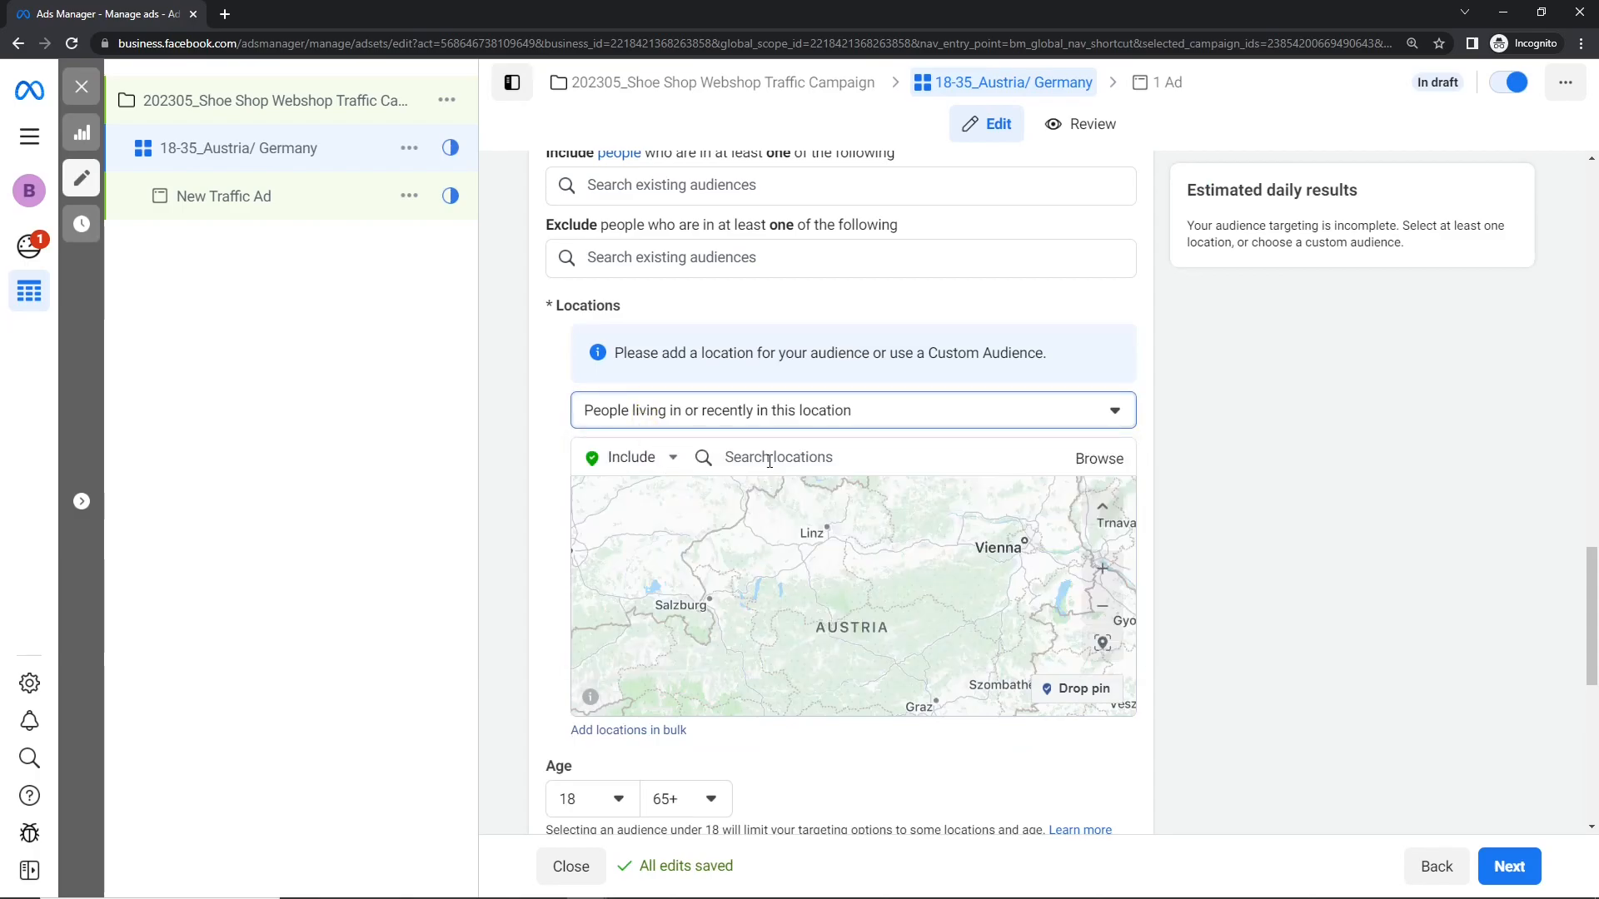
{"action": "left_click", "coordinate": [628, 457]}
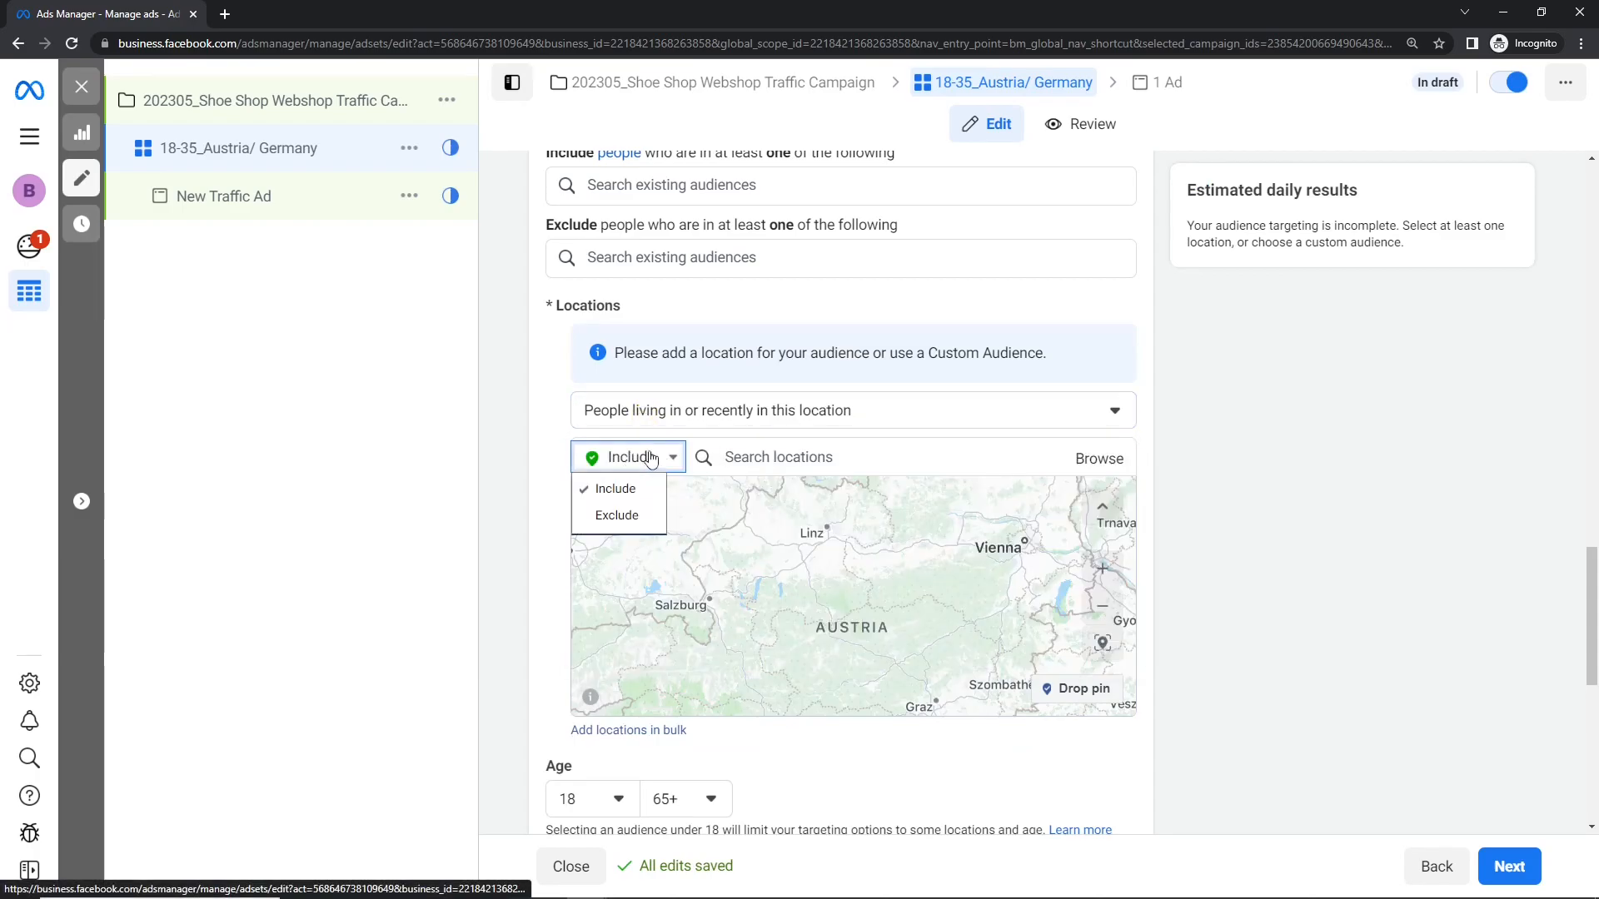
{"action": "left_click", "coordinate": [630, 494]}
Step: Look up Vienna and Germany among the available target locations
{"action": "left_click", "coordinate": [732, 457]}
{"action": "type", "text": "Vienna"}
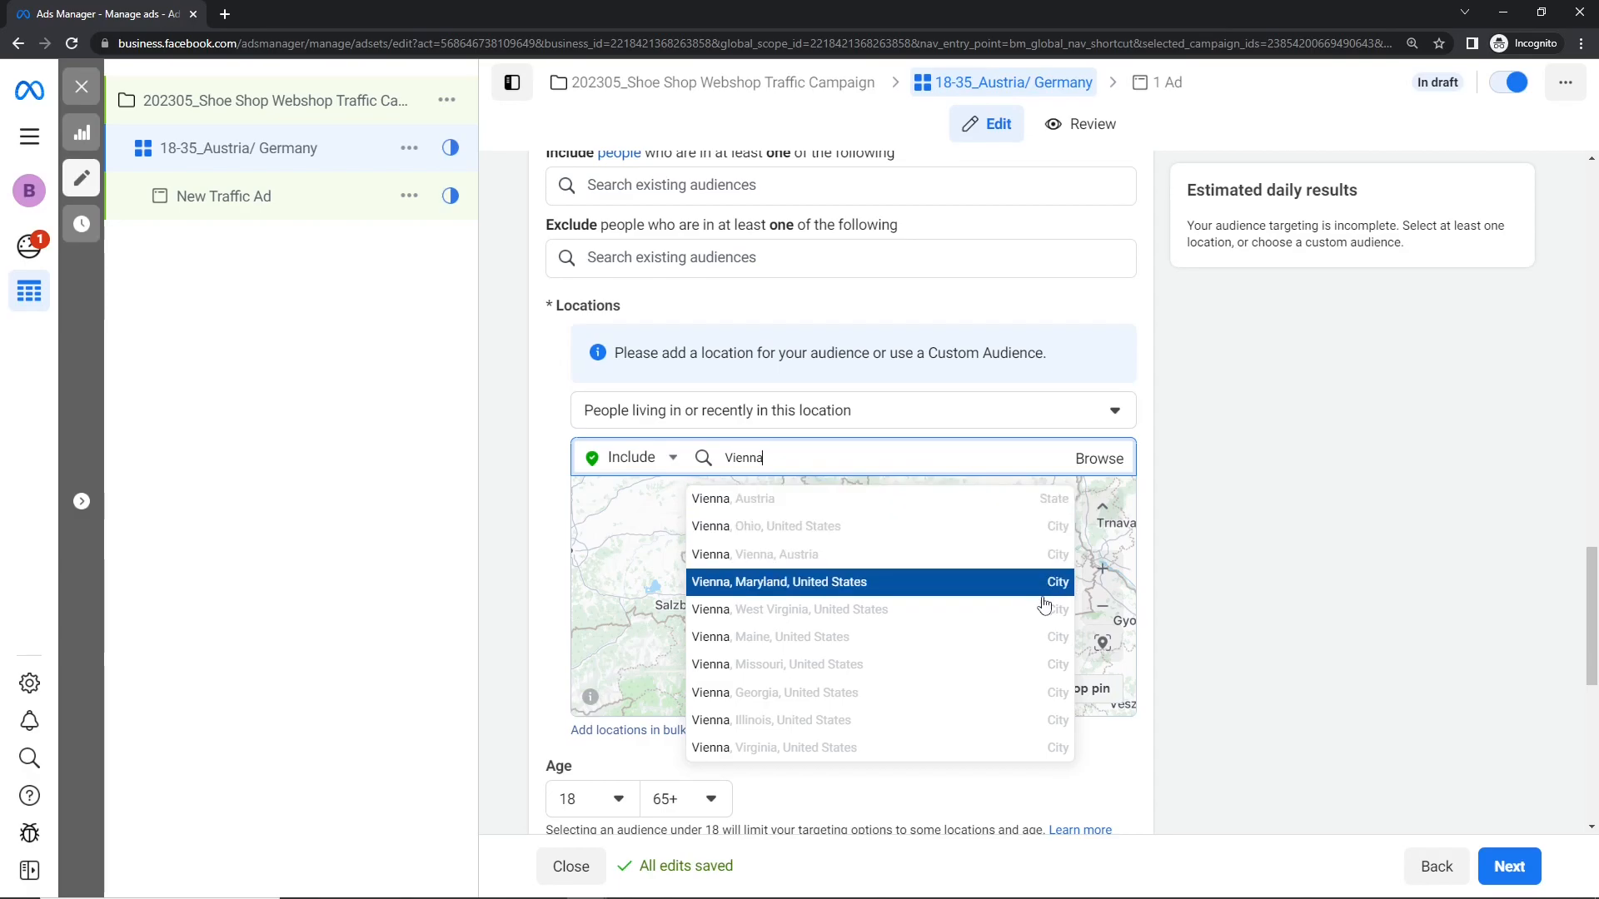
{"action": "key", "text": "ctrl+a"}
{"action": "type", "text": "germany"}
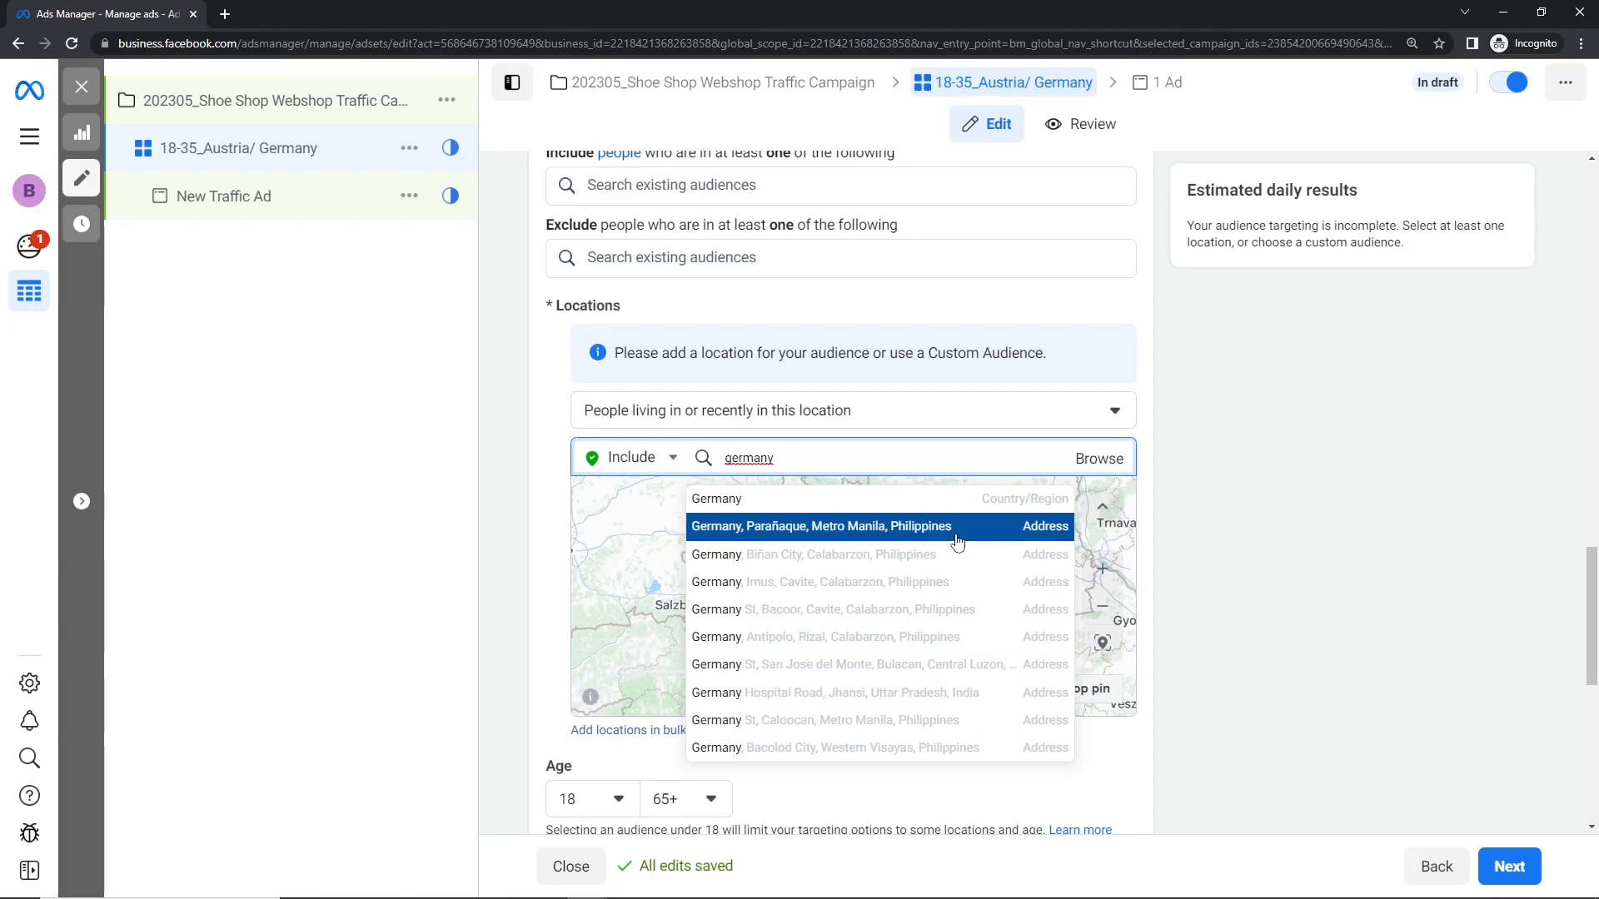
Step: Add the state of Vienna, Austria, as an included audience location
{"action": "key", "text": "ctrl+a"}
{"action": "type", "text": "vie"}
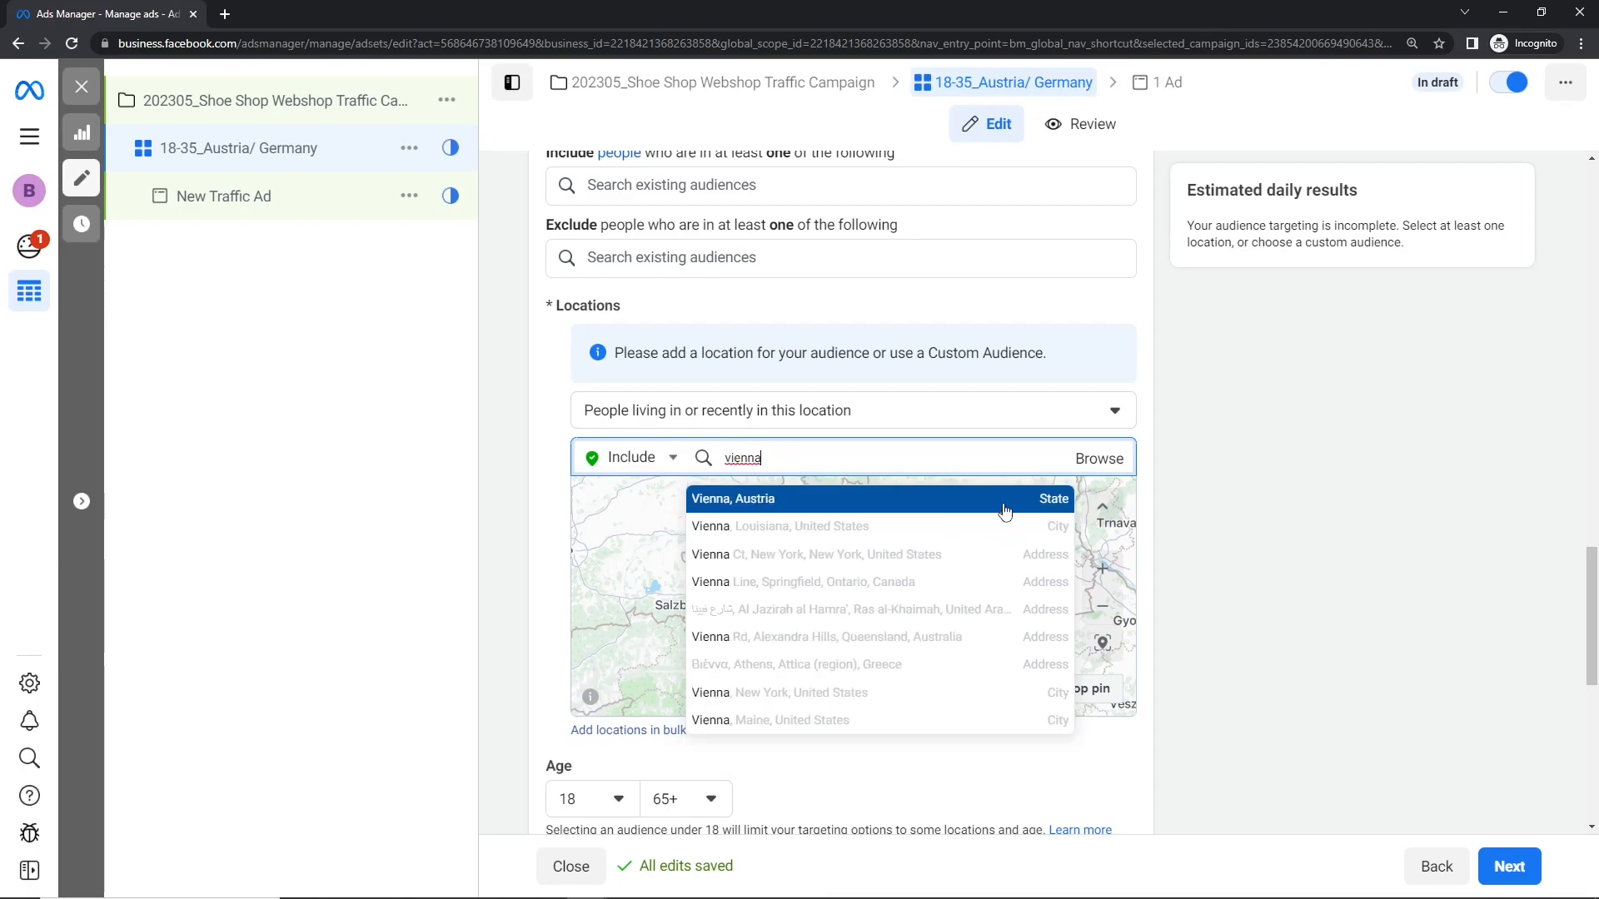
{"action": "left_click", "coordinate": [1004, 500]}
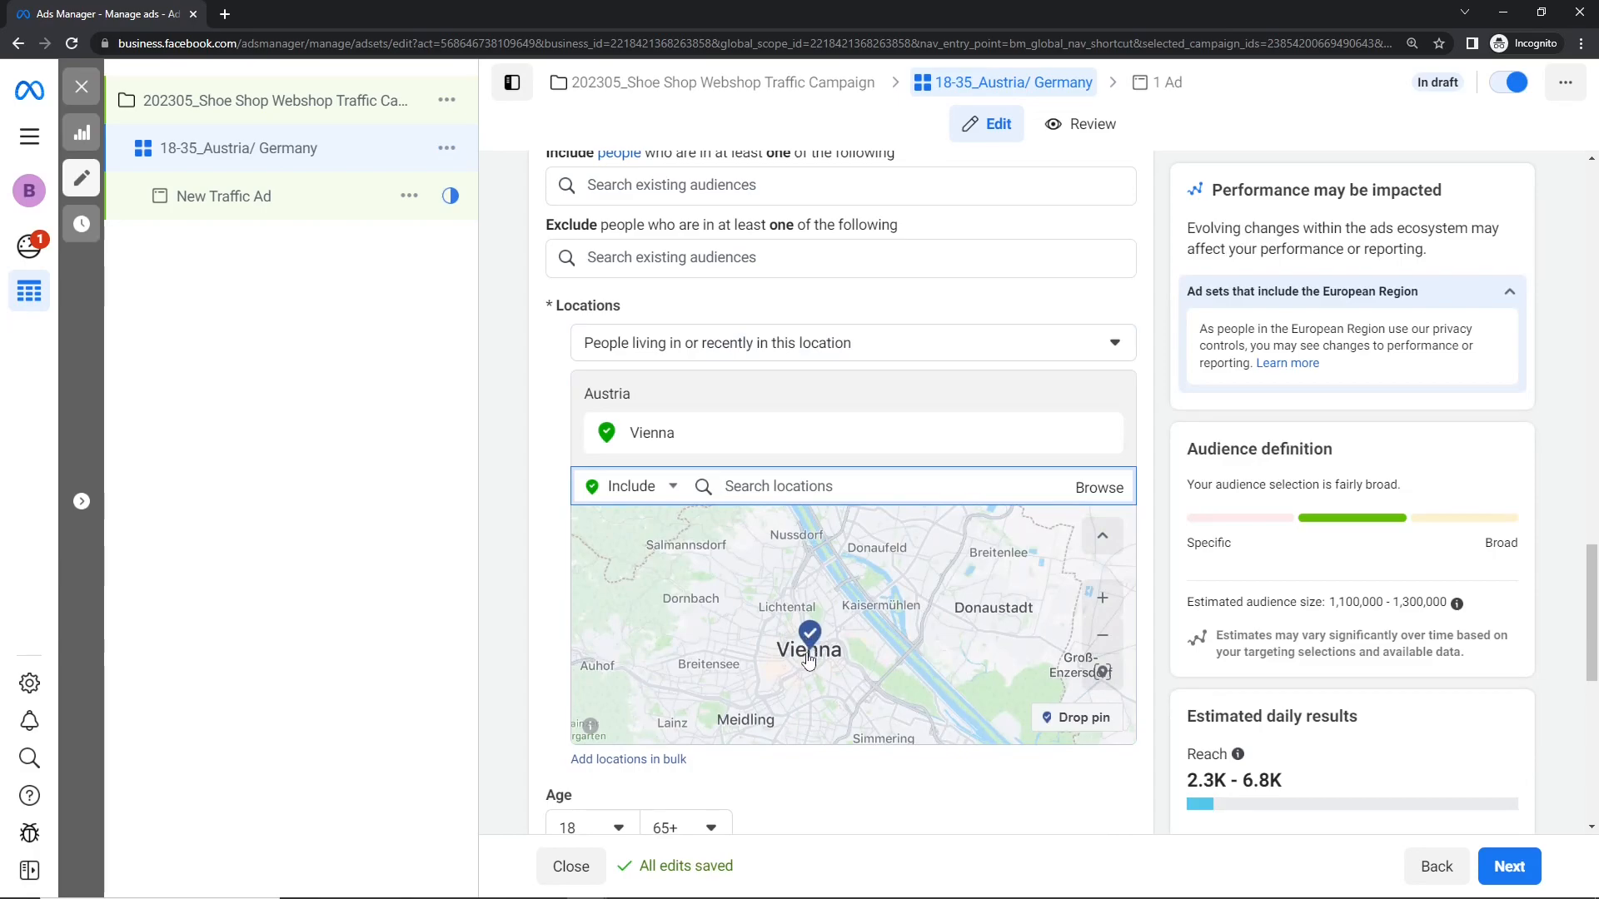
Step: Drop a pin just west of central Vienna on the map, at about (48.19, 16.29), to target the surrounding area
{"action": "scroll", "coordinate": [806, 656], "scroll_direction": "up", "scroll_amount": 2}
{"action": "scroll", "coordinate": [806, 664], "scroll_direction": "up", "scroll_amount": 5}
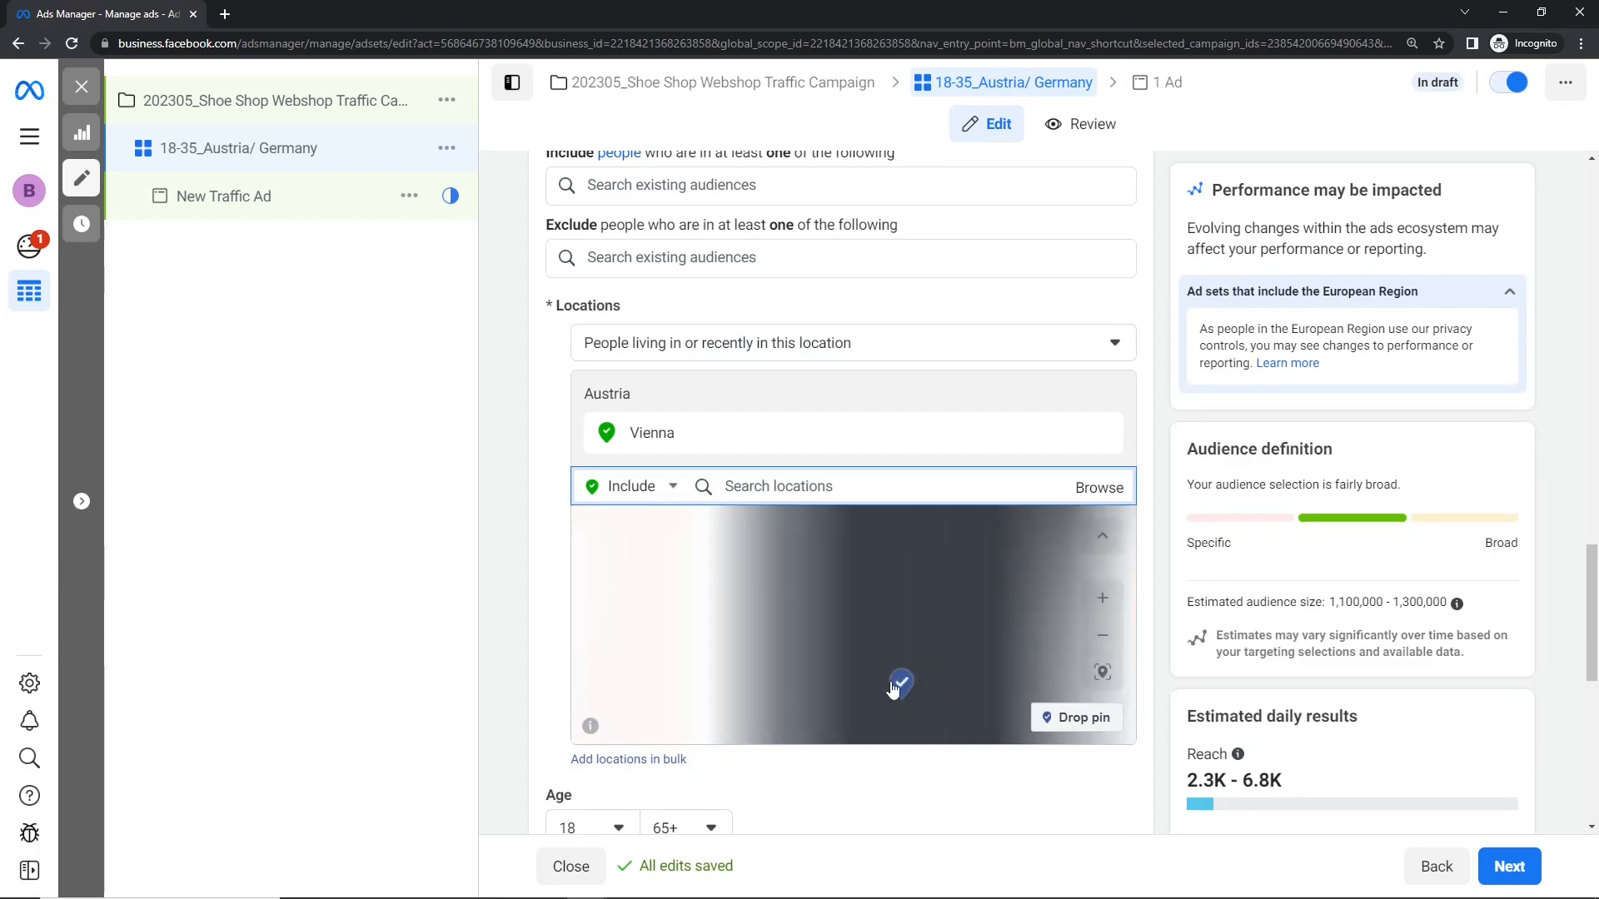
{"action": "scroll", "coordinate": [899, 679], "scroll_direction": "down", "scroll_amount": 7}
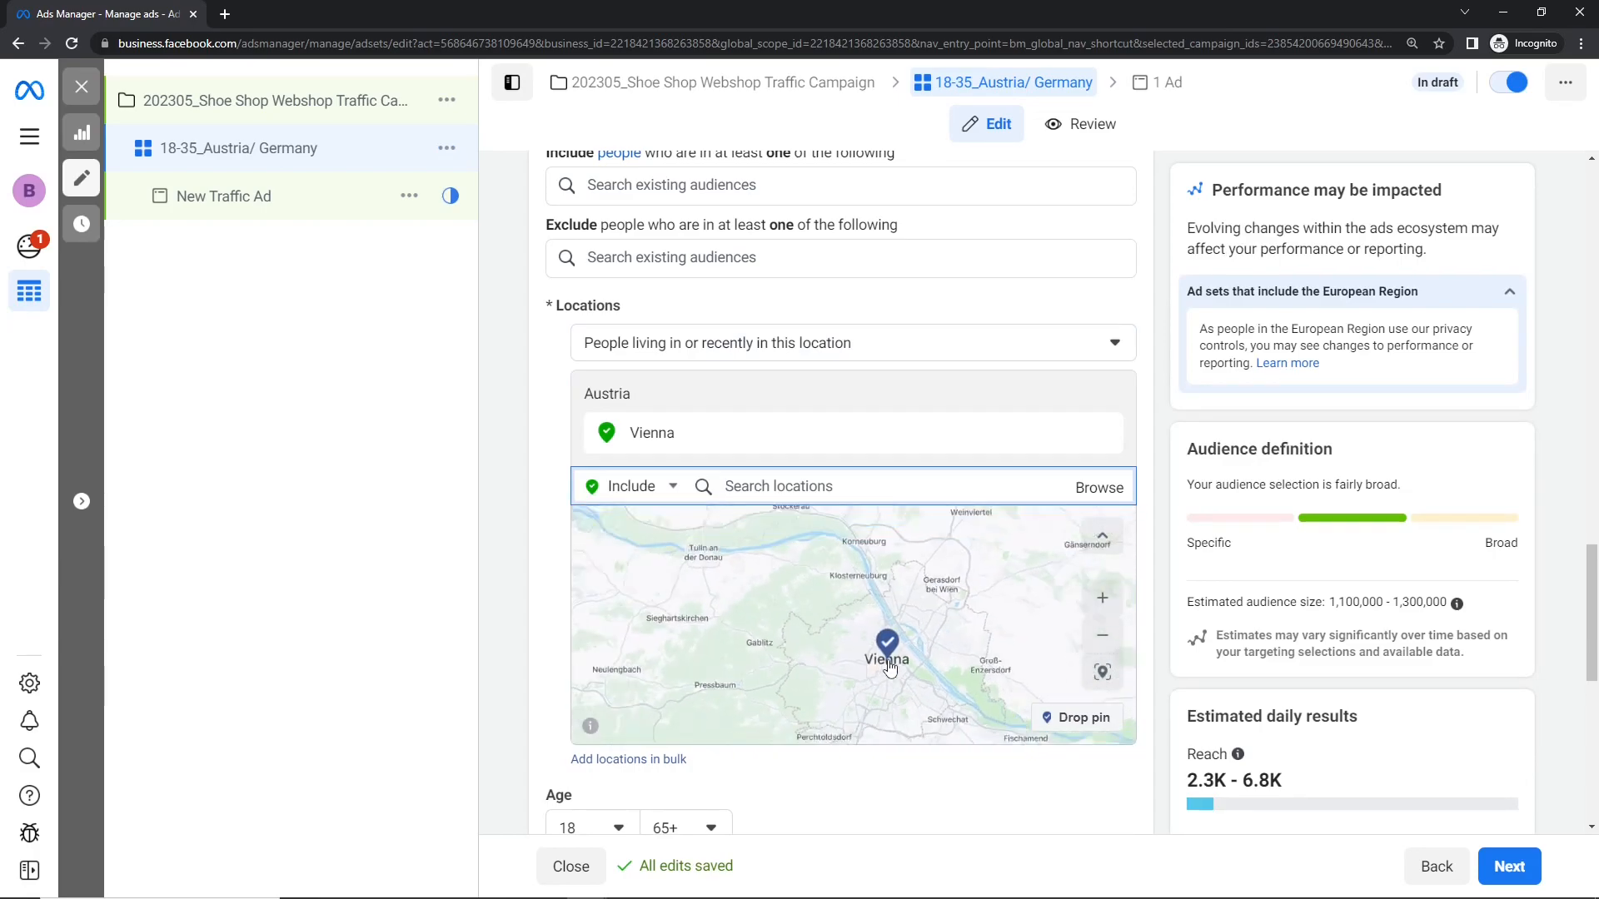
{"action": "scroll", "coordinate": [890, 666], "scroll_direction": "down", "scroll_amount": 3}
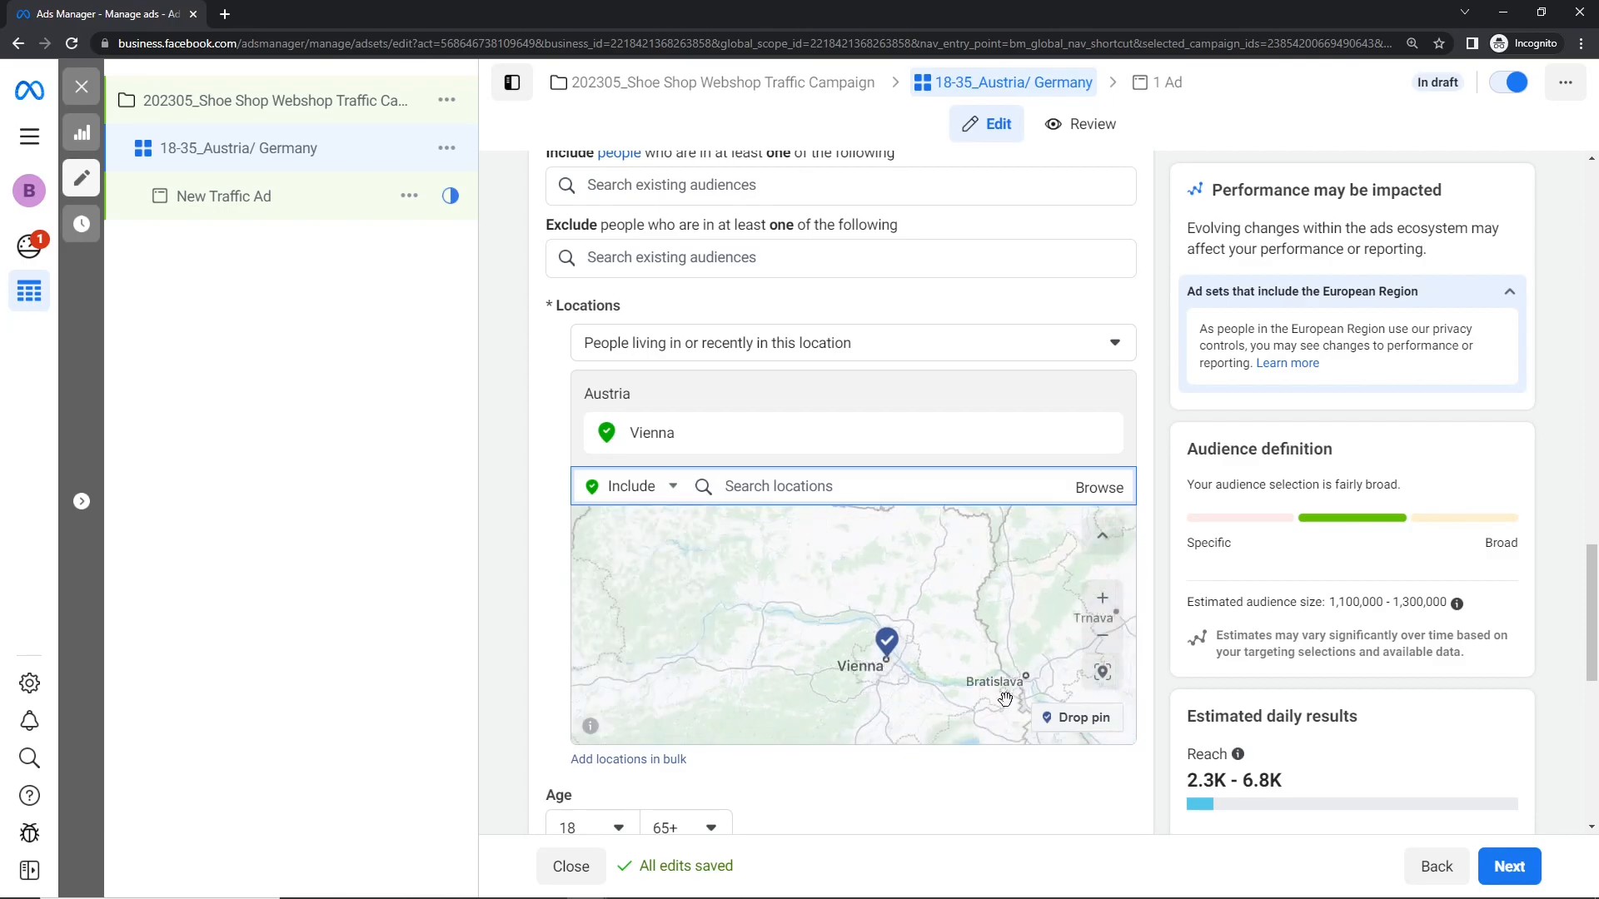
{"action": "left_click", "coordinate": [1066, 719]}
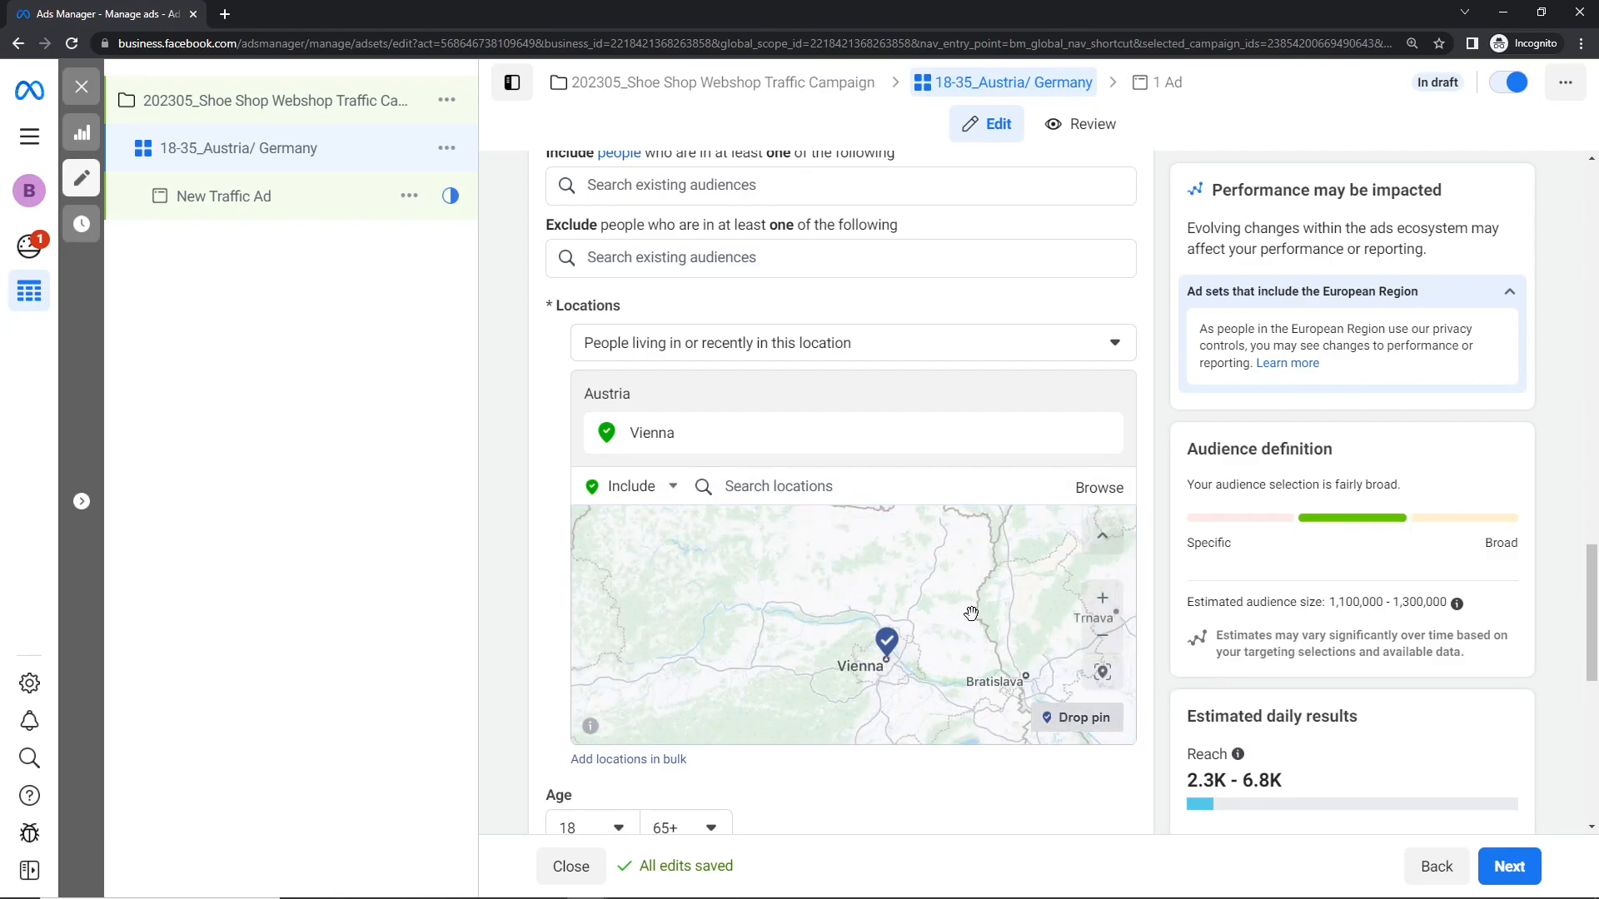
{"action": "left_click", "coordinate": [1056, 720]}
{"action": "left_click", "coordinate": [870, 663]}
{"action": "scroll", "coordinate": [879, 685], "scroll_direction": "up", "scroll_amount": 1}
{"action": "scroll", "coordinate": [850, 595], "scroll_direction": "down", "scroll_amount": 1}
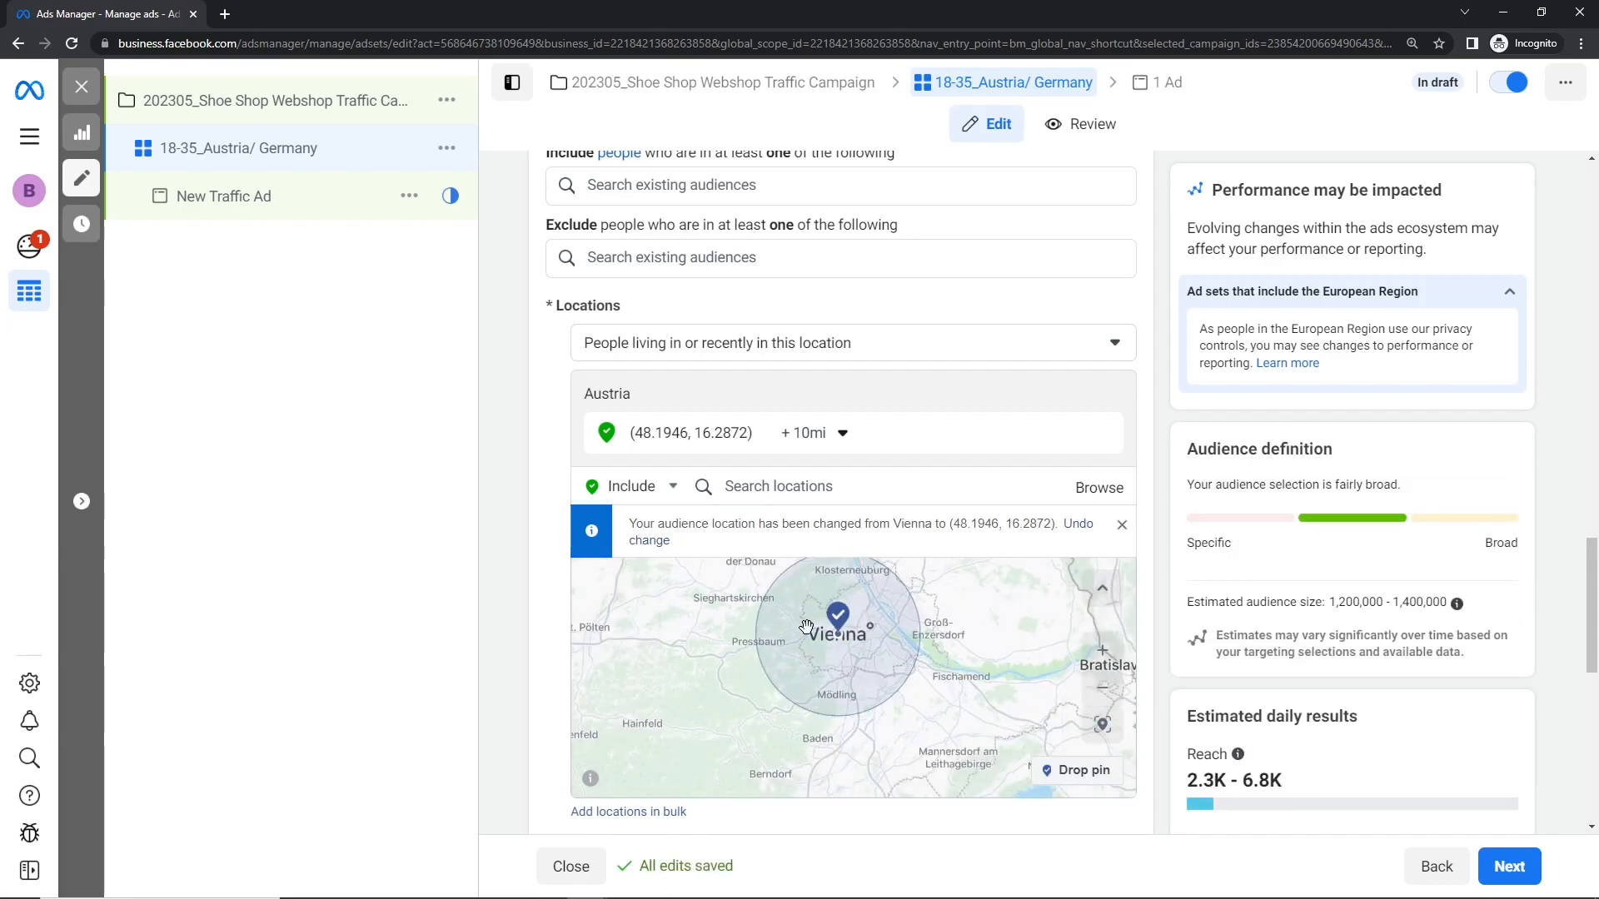
{"action": "left_click_drag", "start_coordinate": [713, 644], "coordinate": [704, 682]}
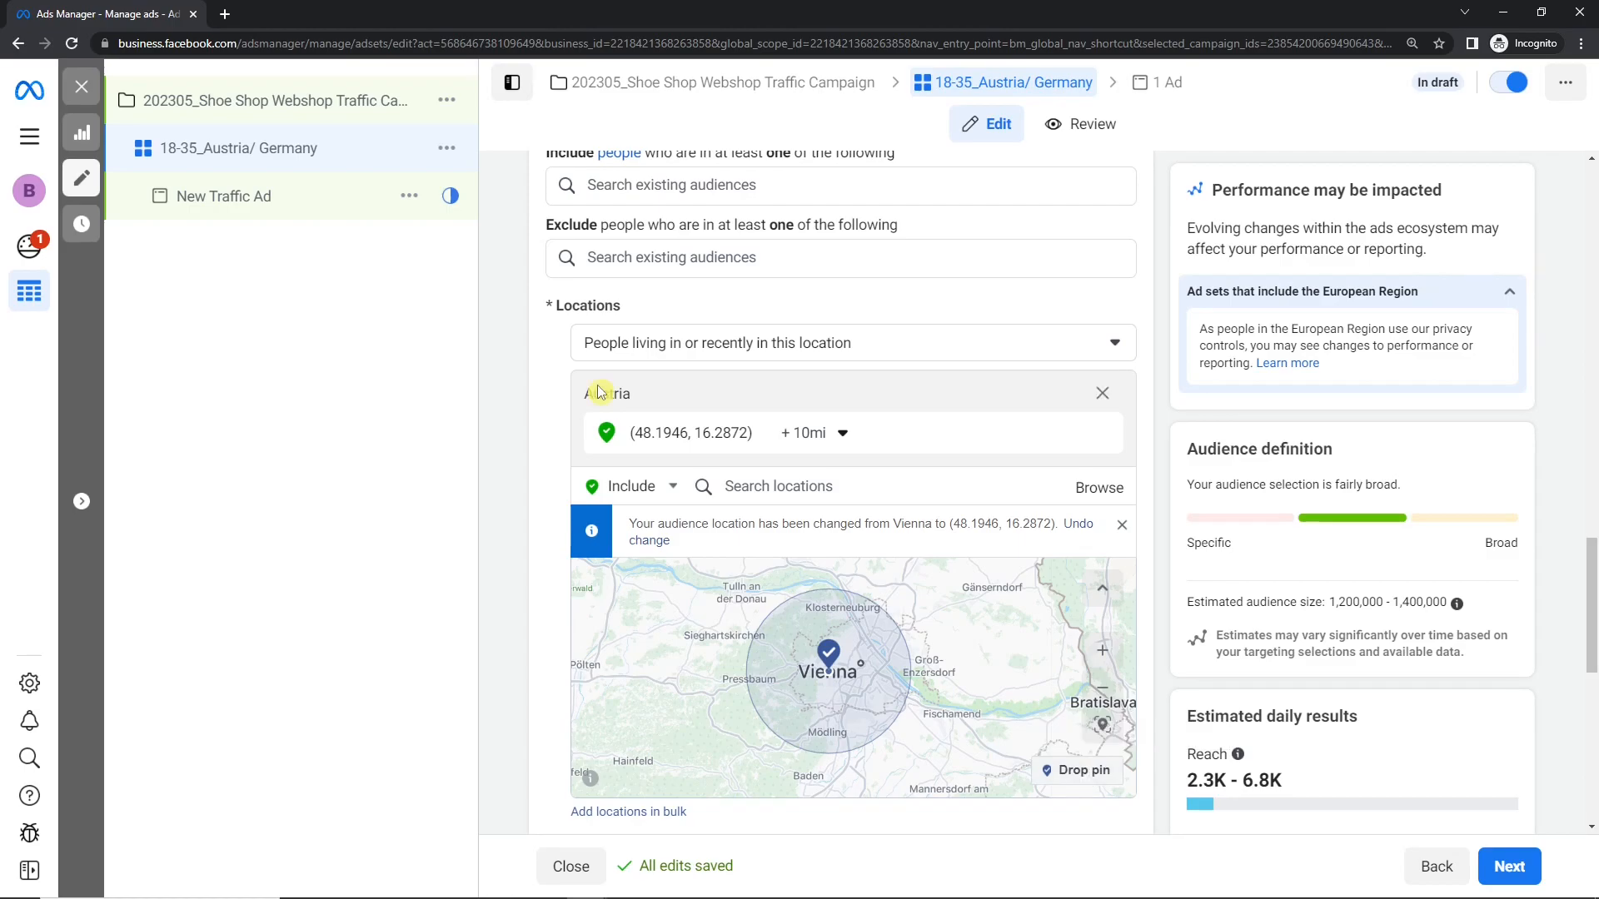
Step: Set the targeting radius around the dropped Vienna pin to 48 miles
{"action": "left_click", "coordinate": [794, 448]}
{"action": "left_click_drag", "start_coordinate": [796, 499], "coordinate": [797, 499]}
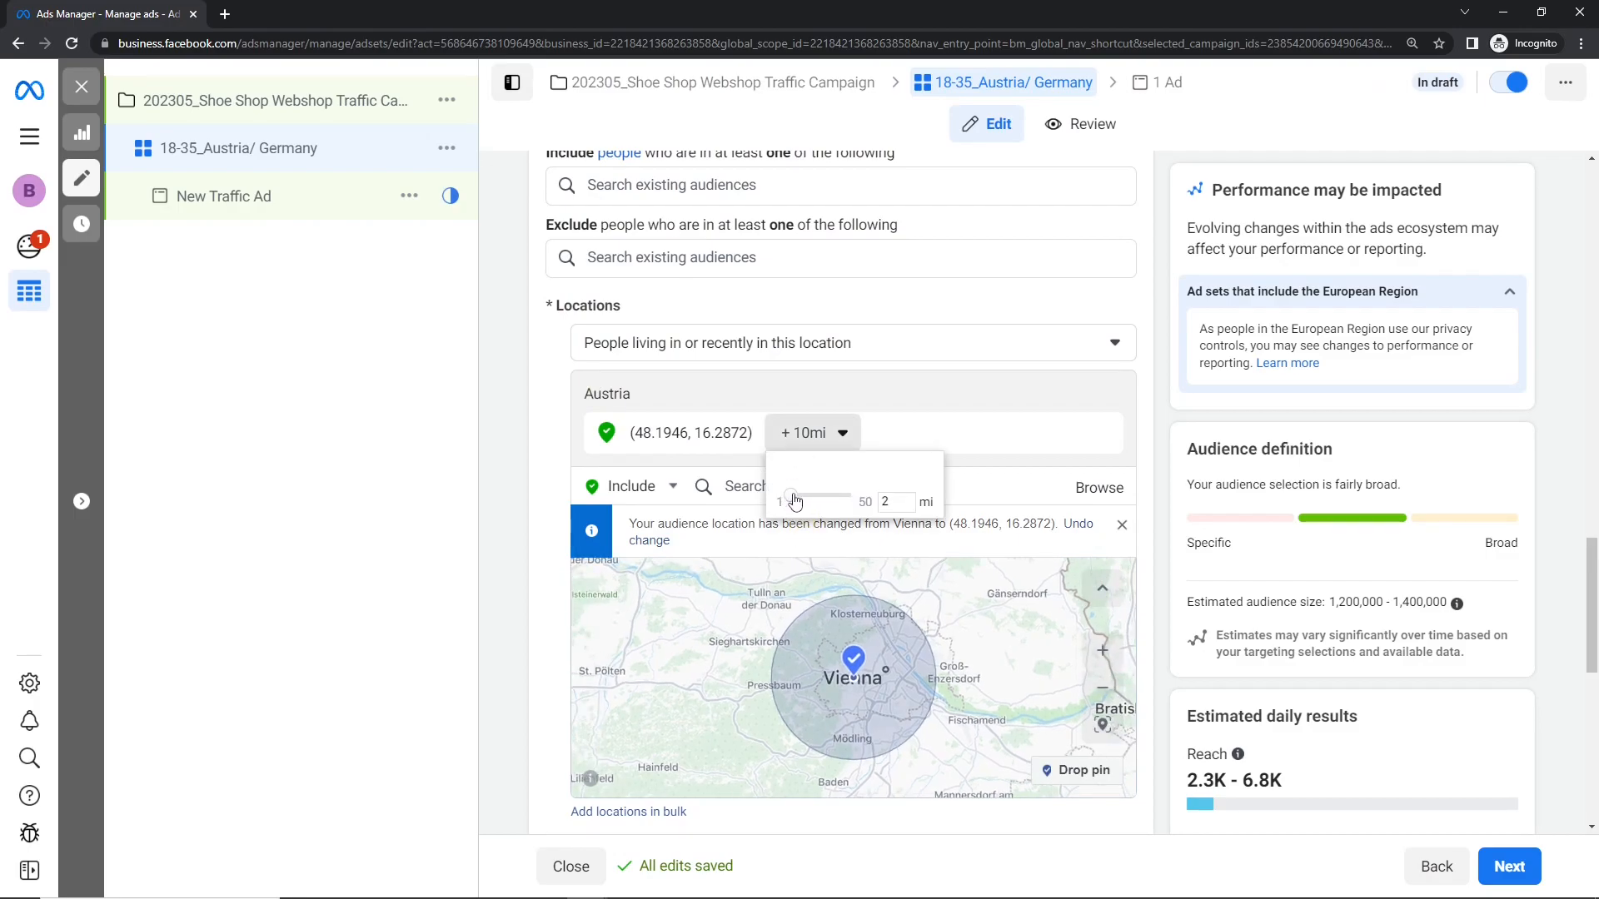
{"action": "left_click", "coordinate": [800, 441]}
{"action": "left_click_drag", "start_coordinate": [792, 495], "coordinate": [861, 502]}
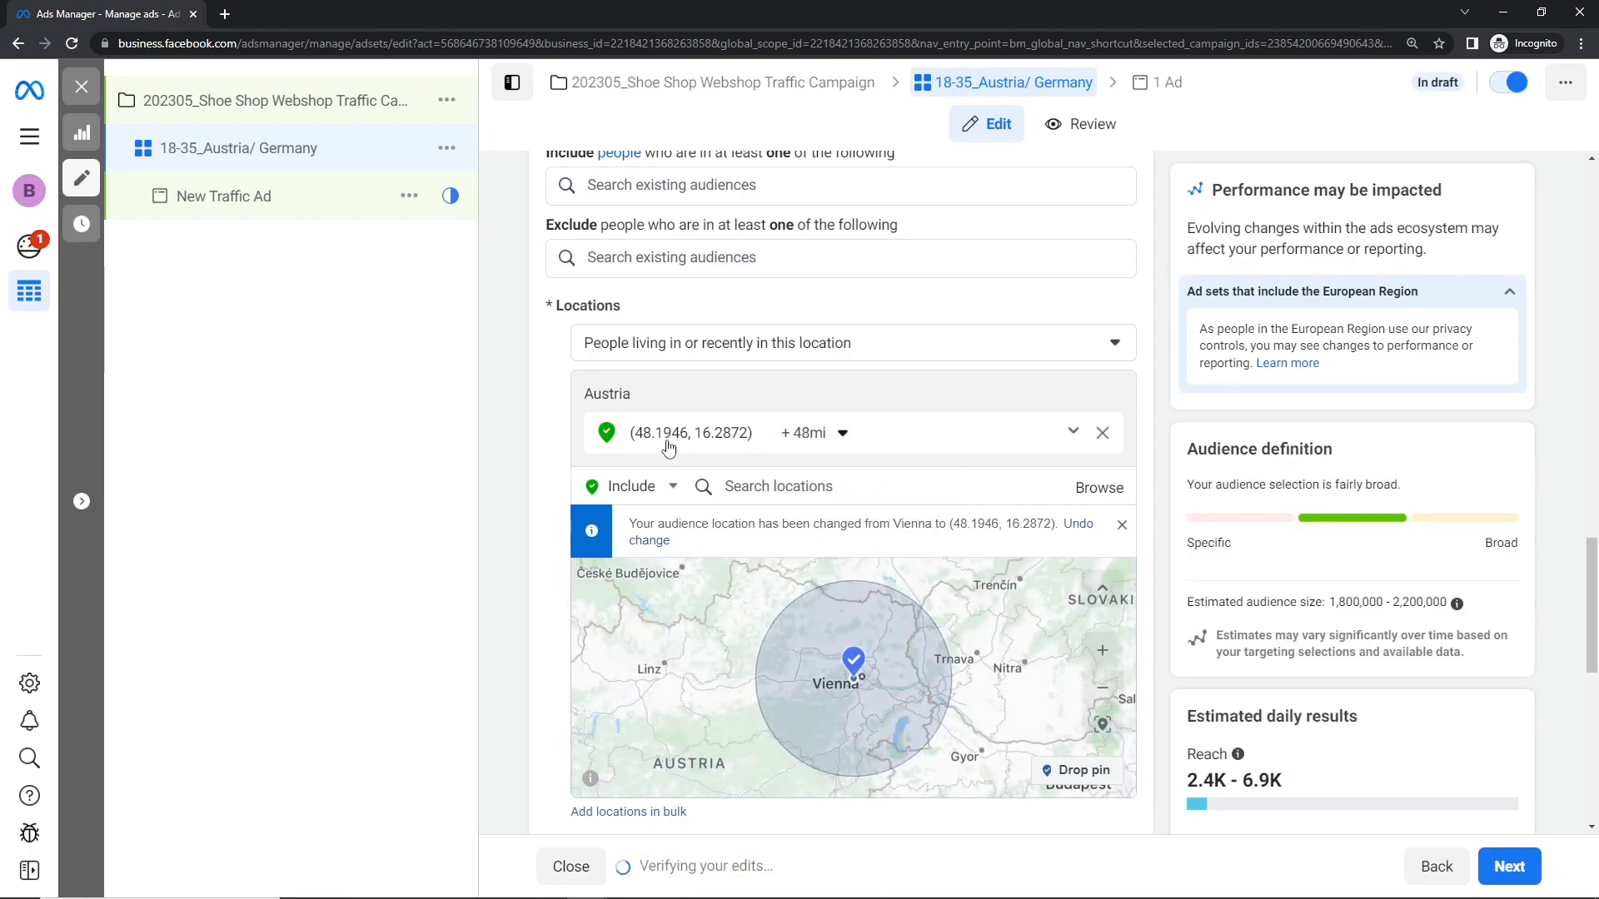
Step: Set the radius around the pin west of Vienna to 5 miles and drop a second pin in central Vienna, at about (48.21, 16.37)
{"action": "left_click", "coordinate": [807, 435]}
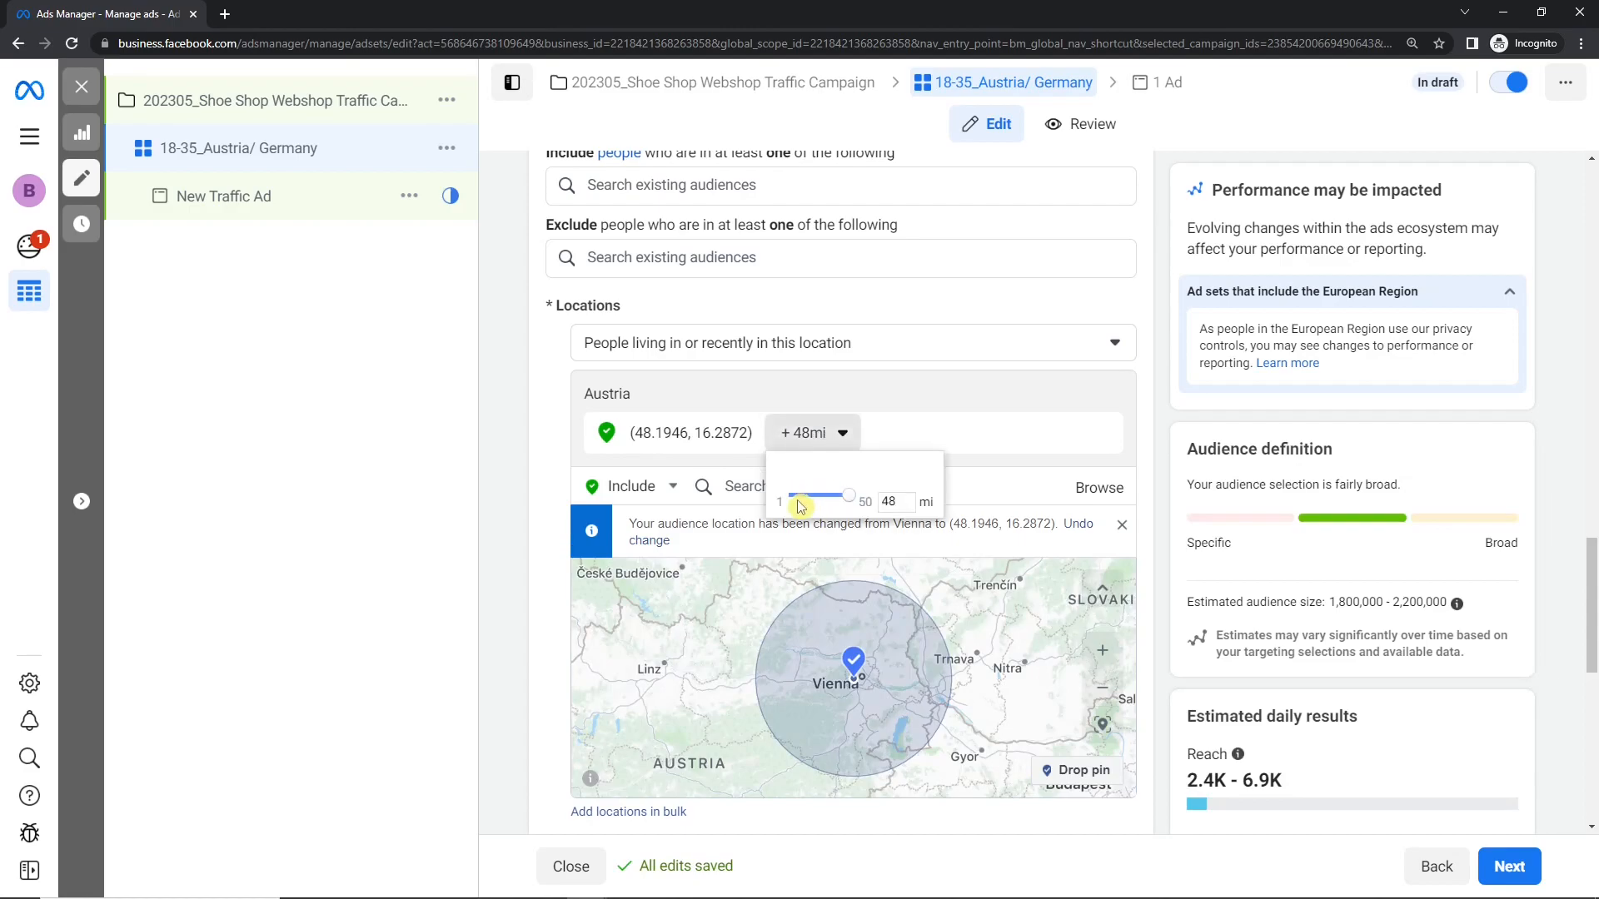
{"action": "left_click_drag", "start_coordinate": [848, 497], "coordinate": [798, 501]}
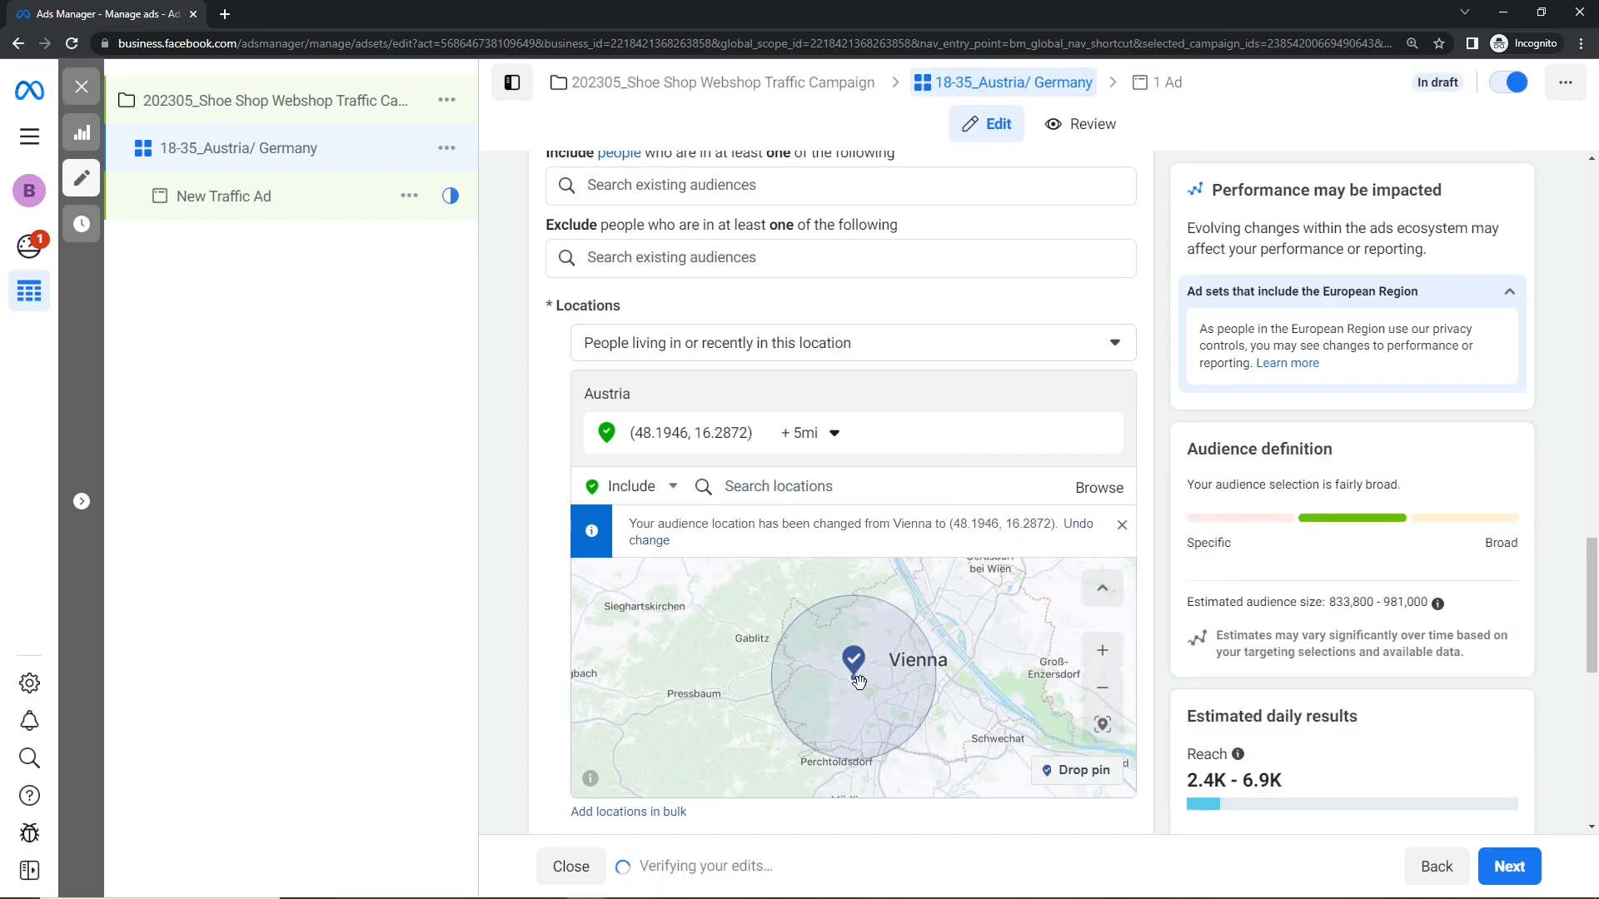
{"action": "left_click_drag", "start_coordinate": [855, 664], "coordinate": [877, 664]}
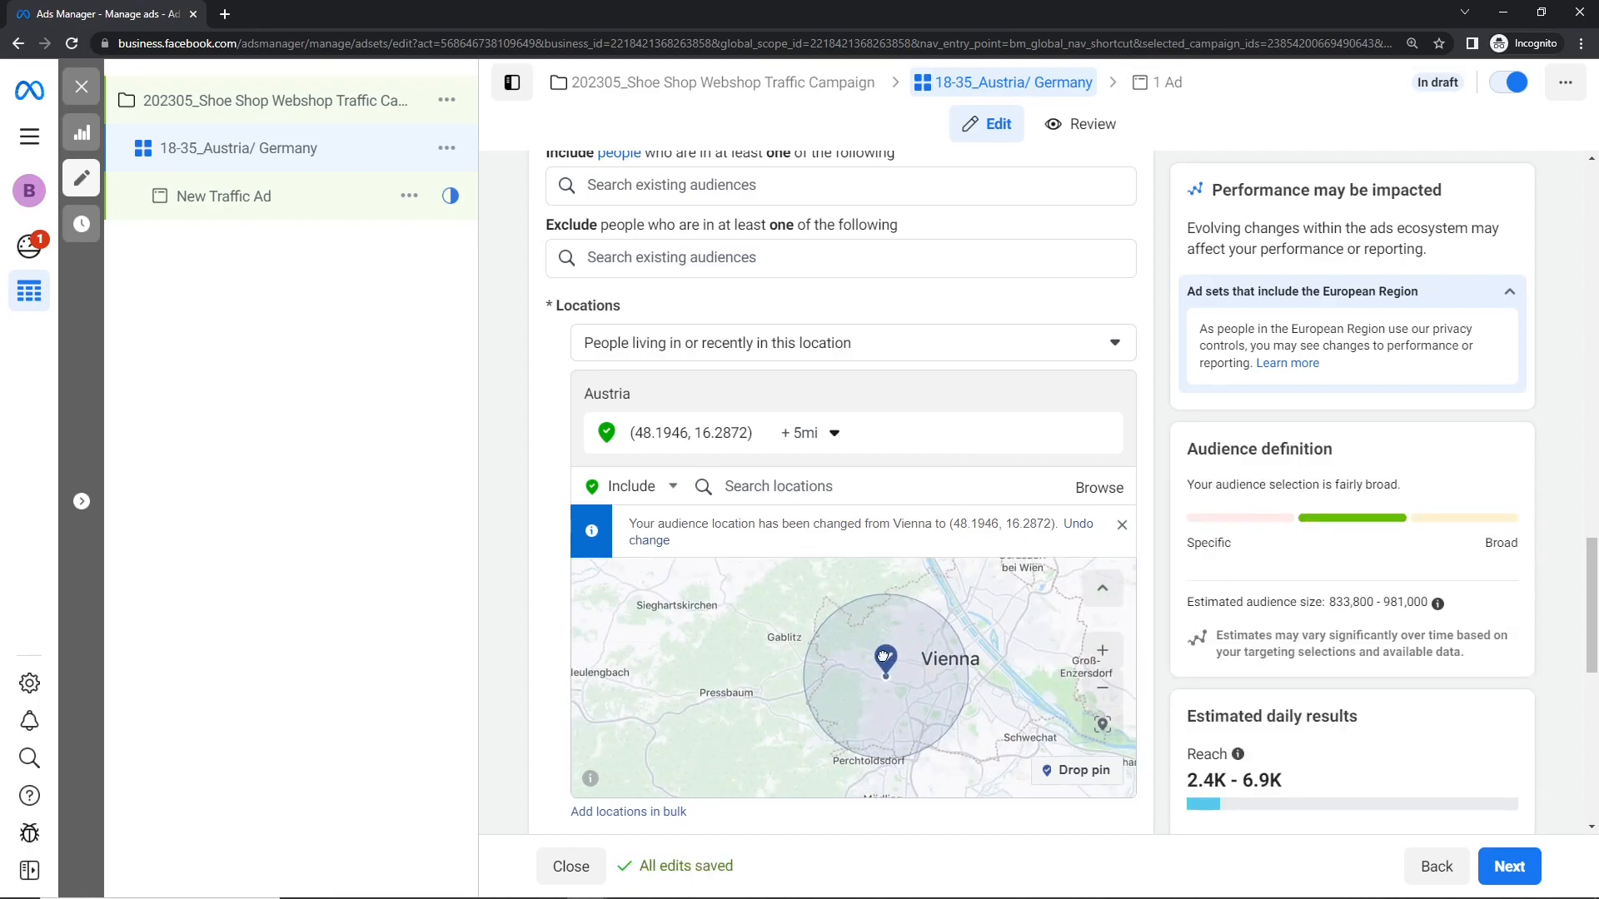
{"action": "left_click", "coordinate": [1076, 770]}
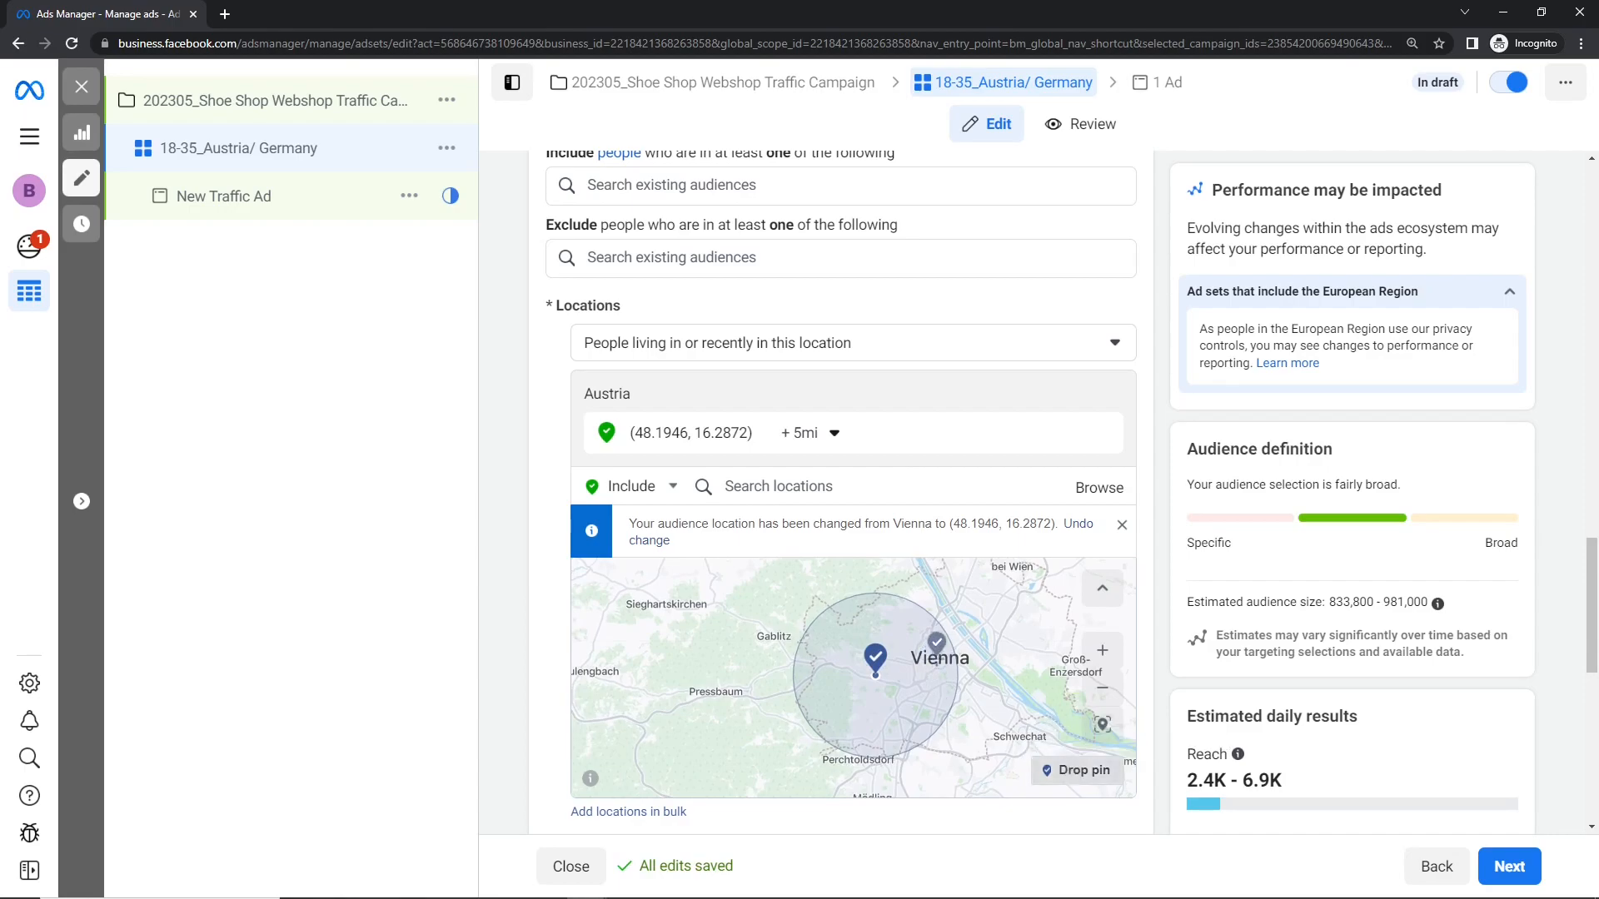
{"action": "left_click", "coordinate": [940, 667]}
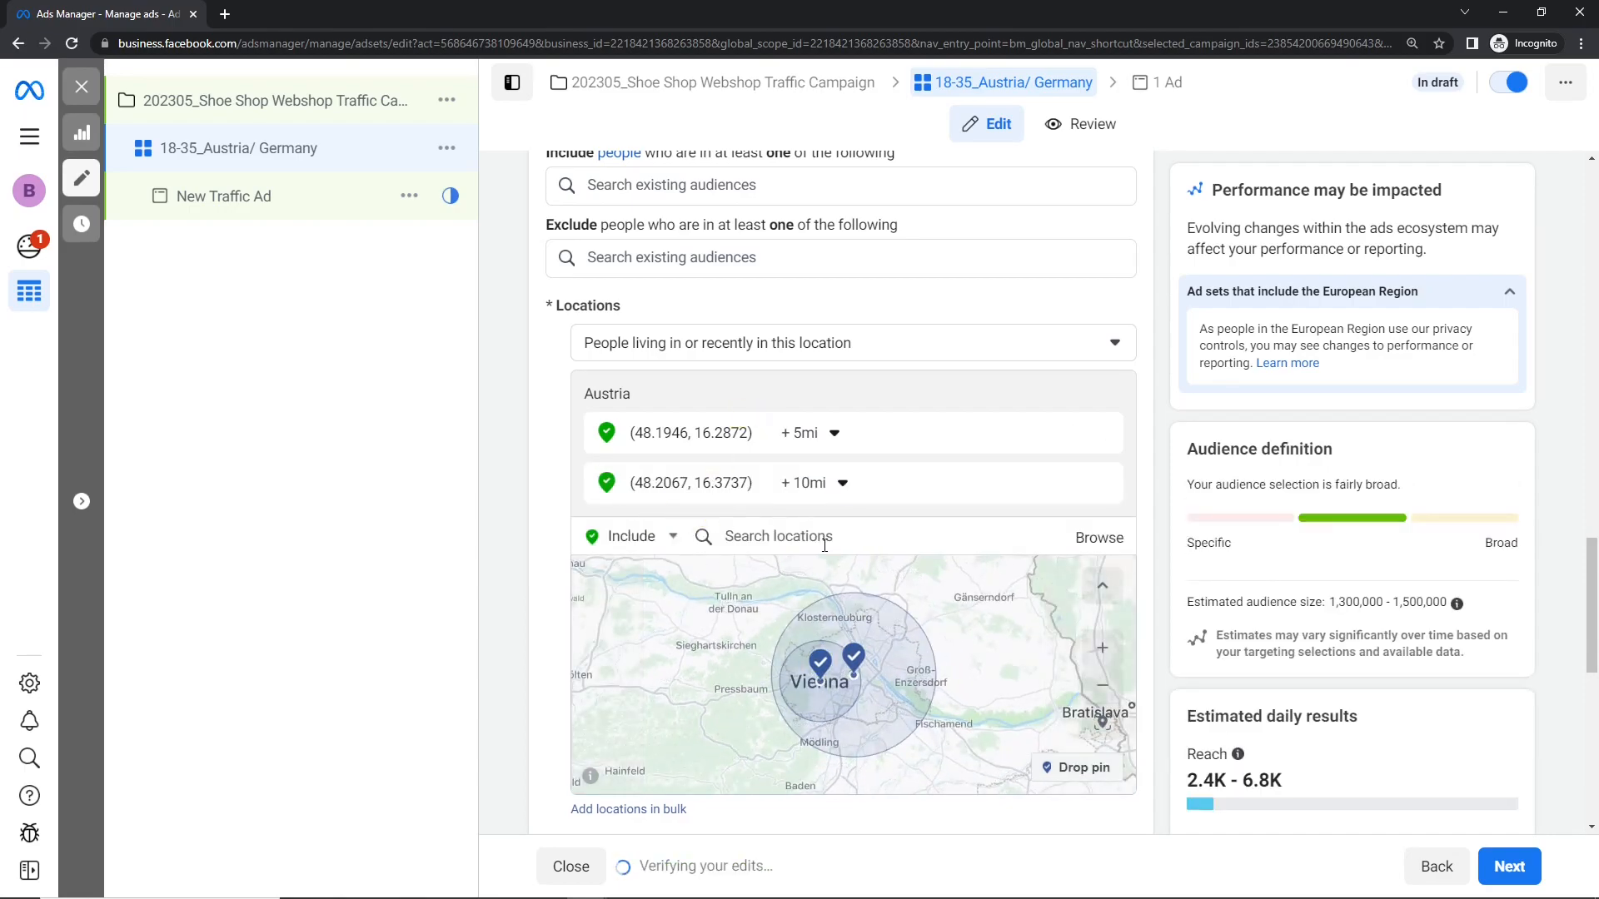
Step: Remove the pin west of Vienna and set the radius around the central Vienna pin to 5 miles
{"action": "left_click", "coordinate": [815, 659]}
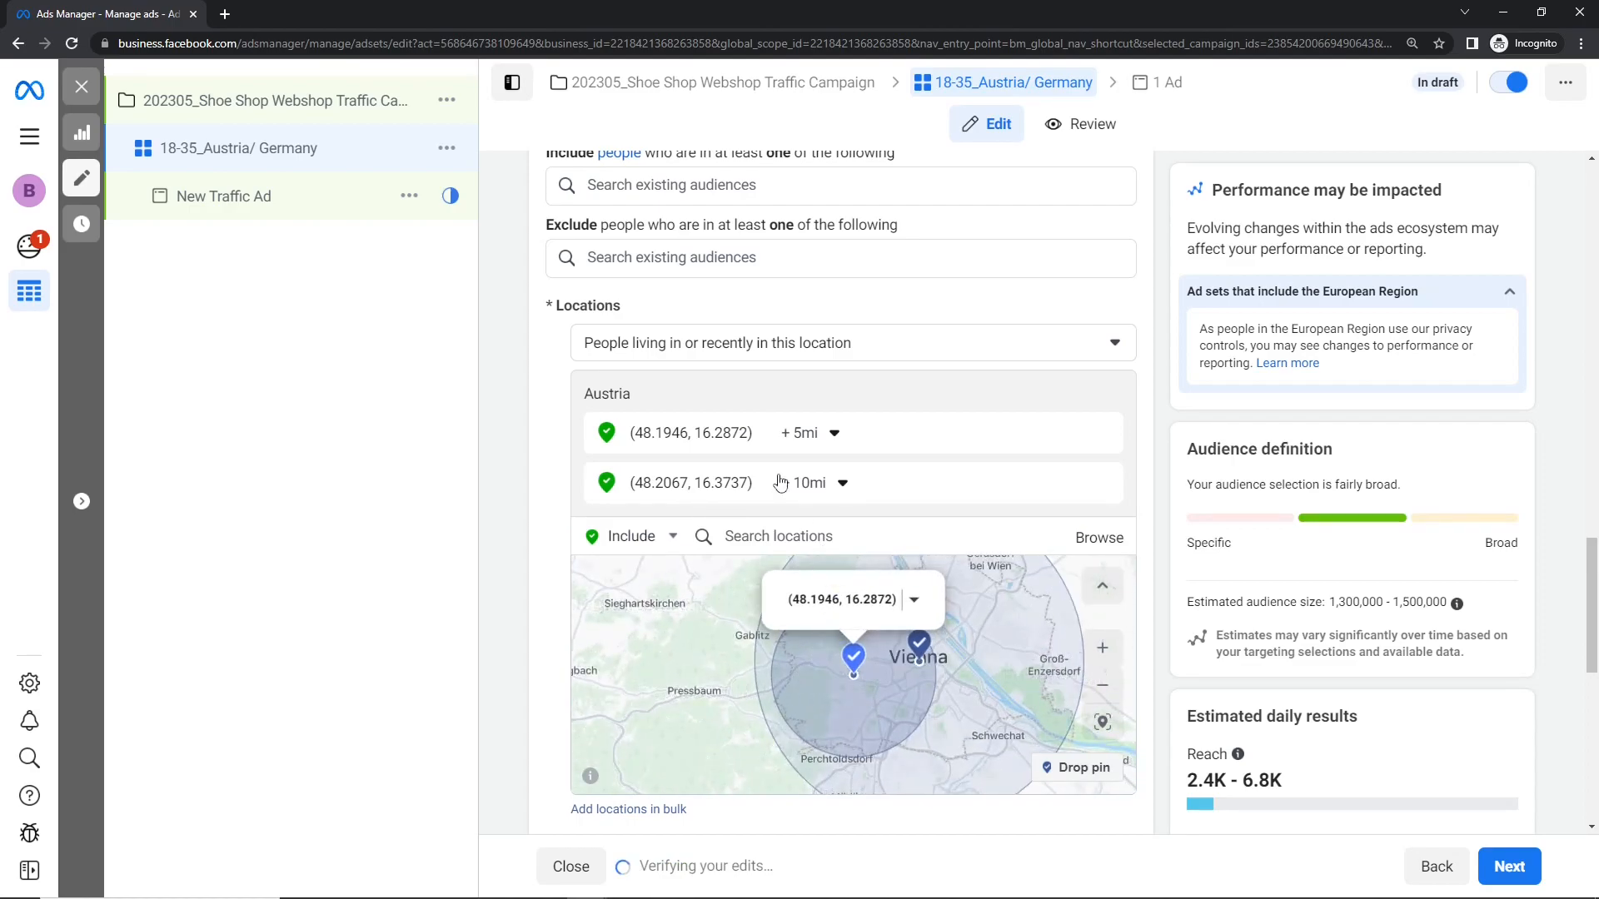
{"action": "left_click", "coordinate": [1101, 433]}
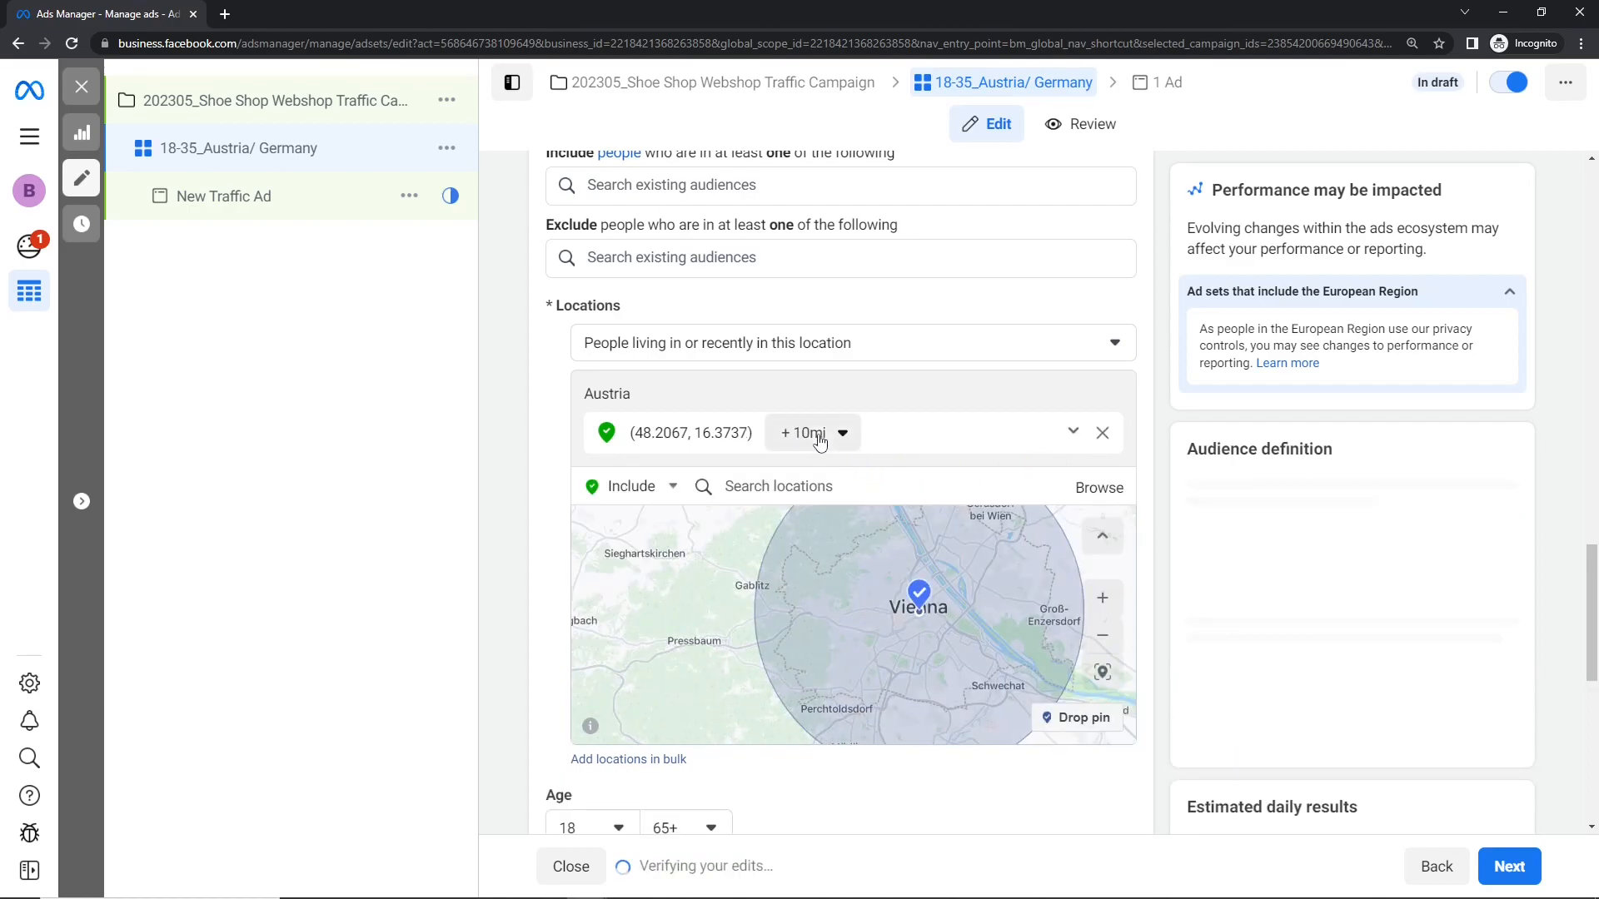
{"action": "left_click", "coordinate": [817, 435]}
{"action": "left_click", "coordinate": [923, 473]}
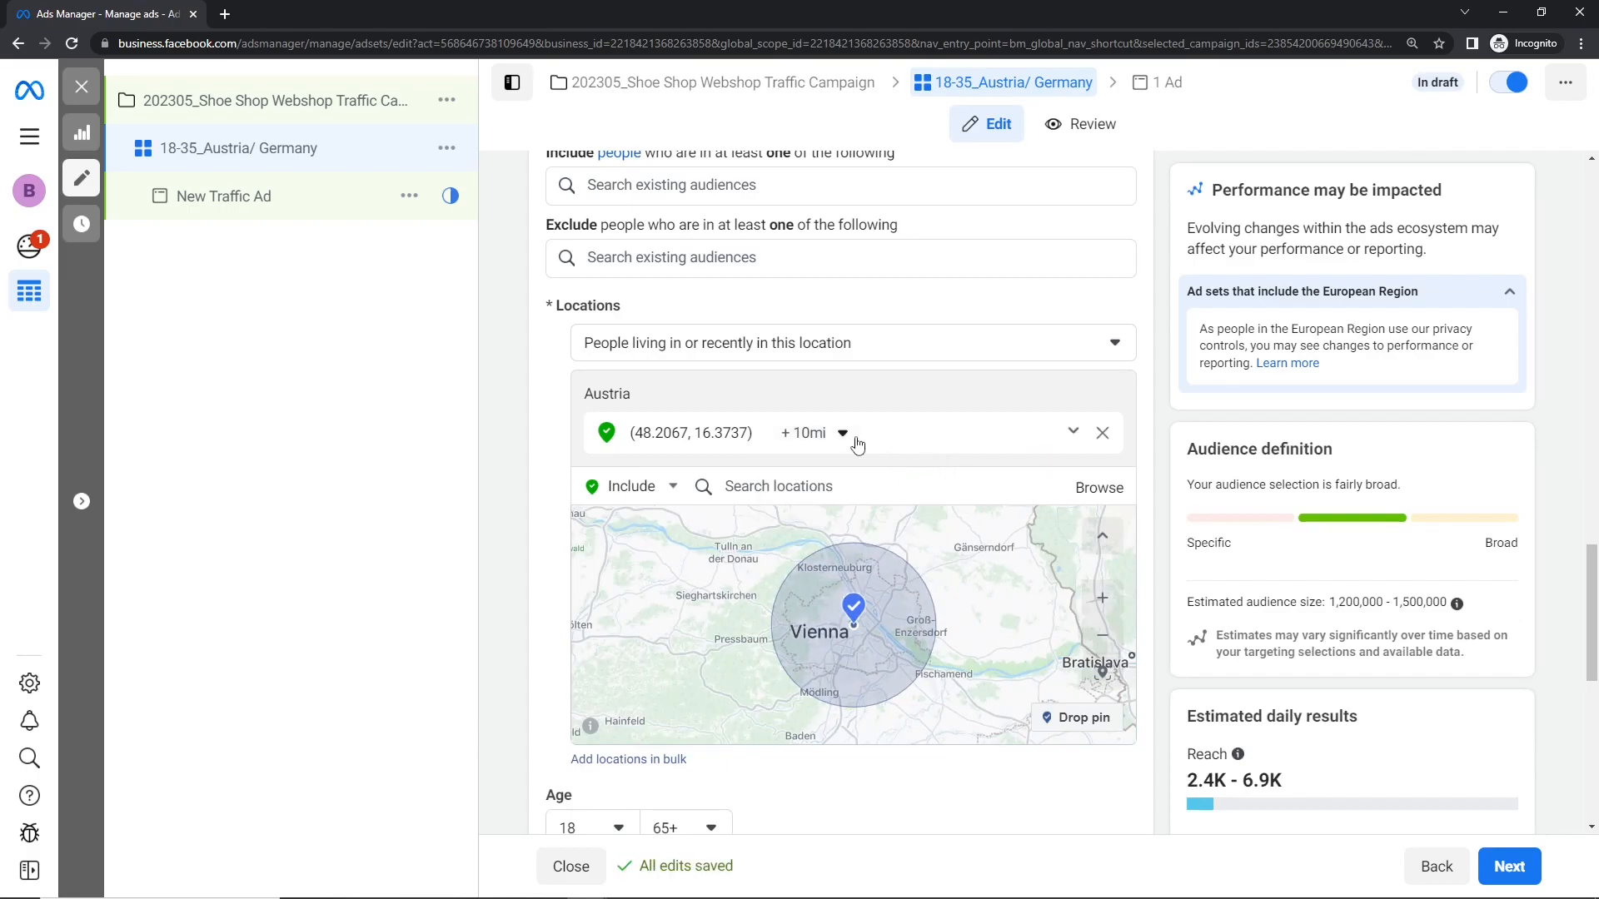
{"action": "left_click", "coordinate": [812, 433]}
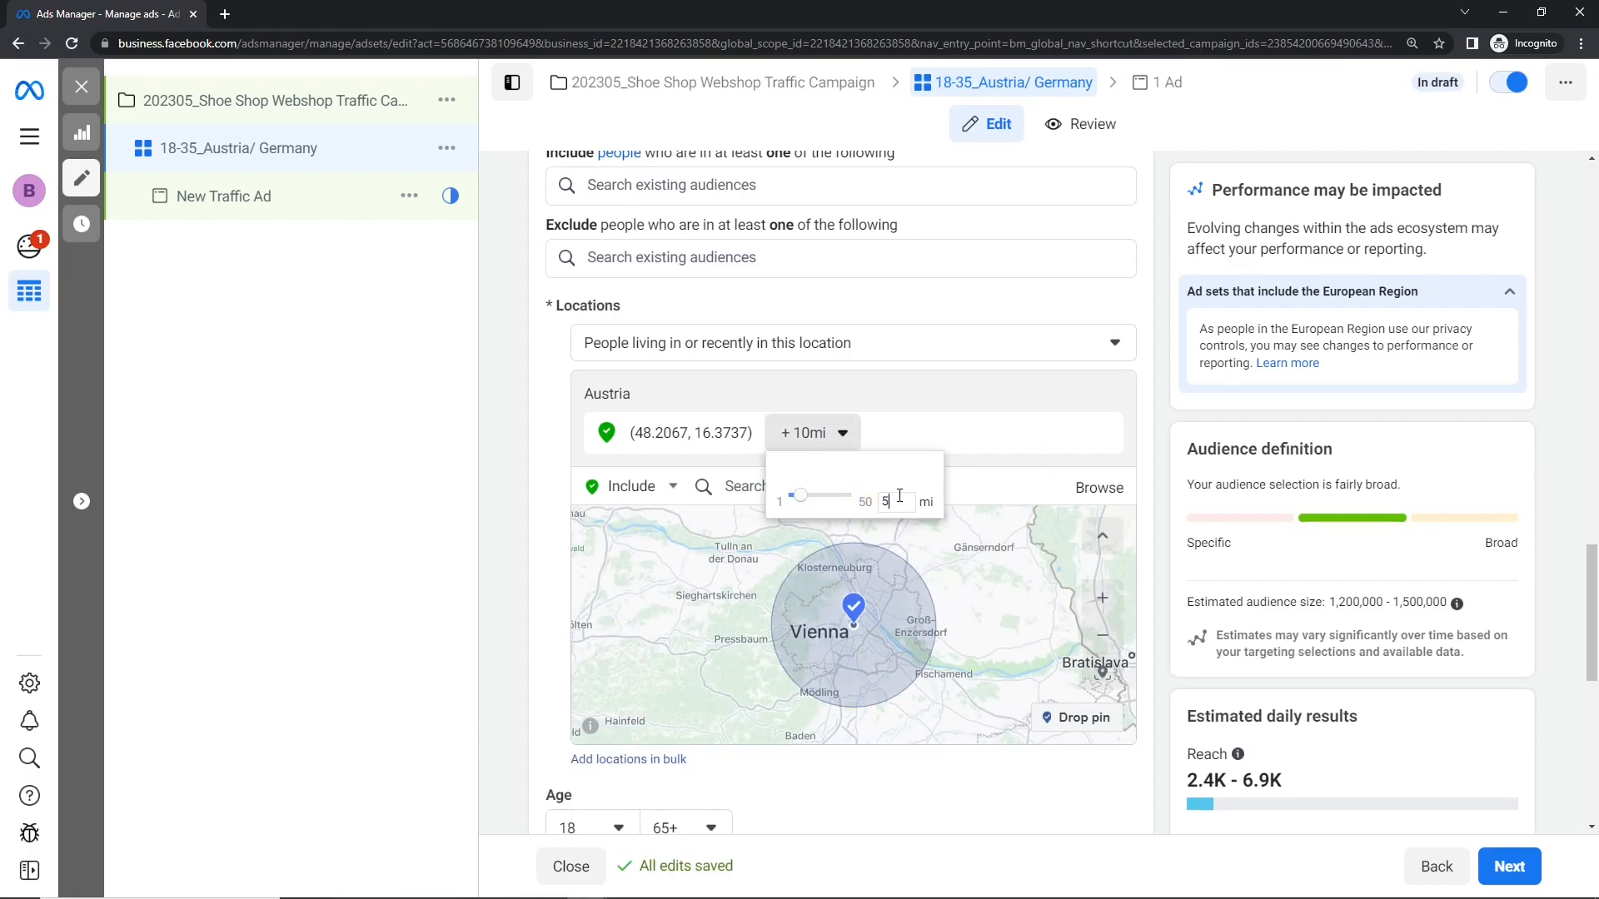
{"action": "key", "text": "Return"}
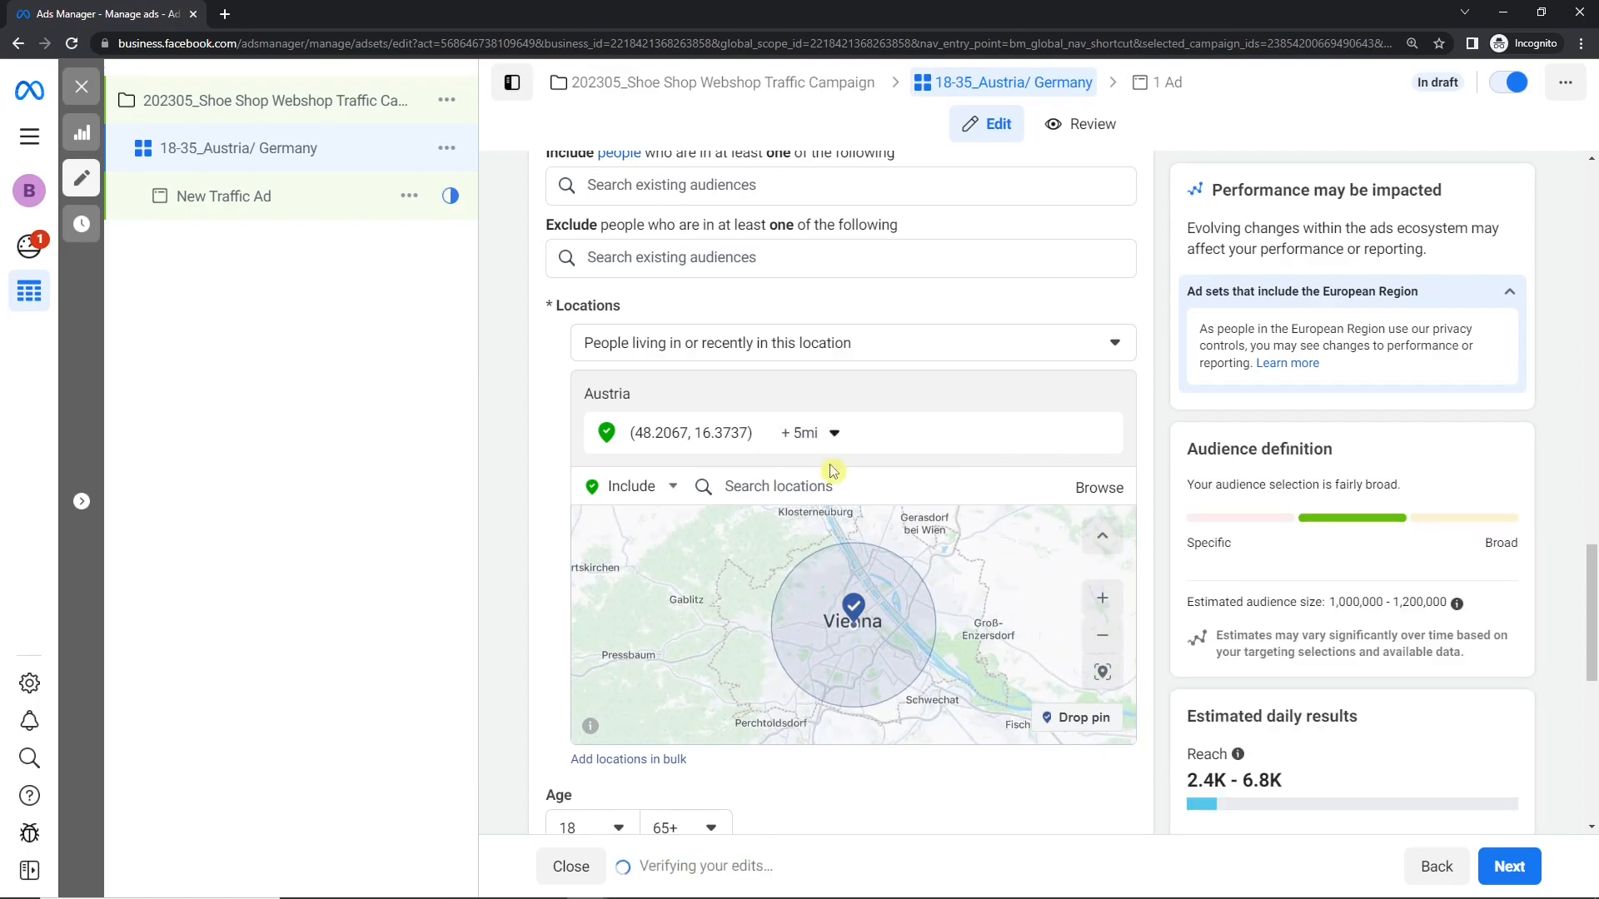
Step: Set the central Vienna pin's radius to 3 miles and drop another pin east of Vienna, at about (48.23, 16.60)
{"action": "left_click", "coordinate": [812, 434]}
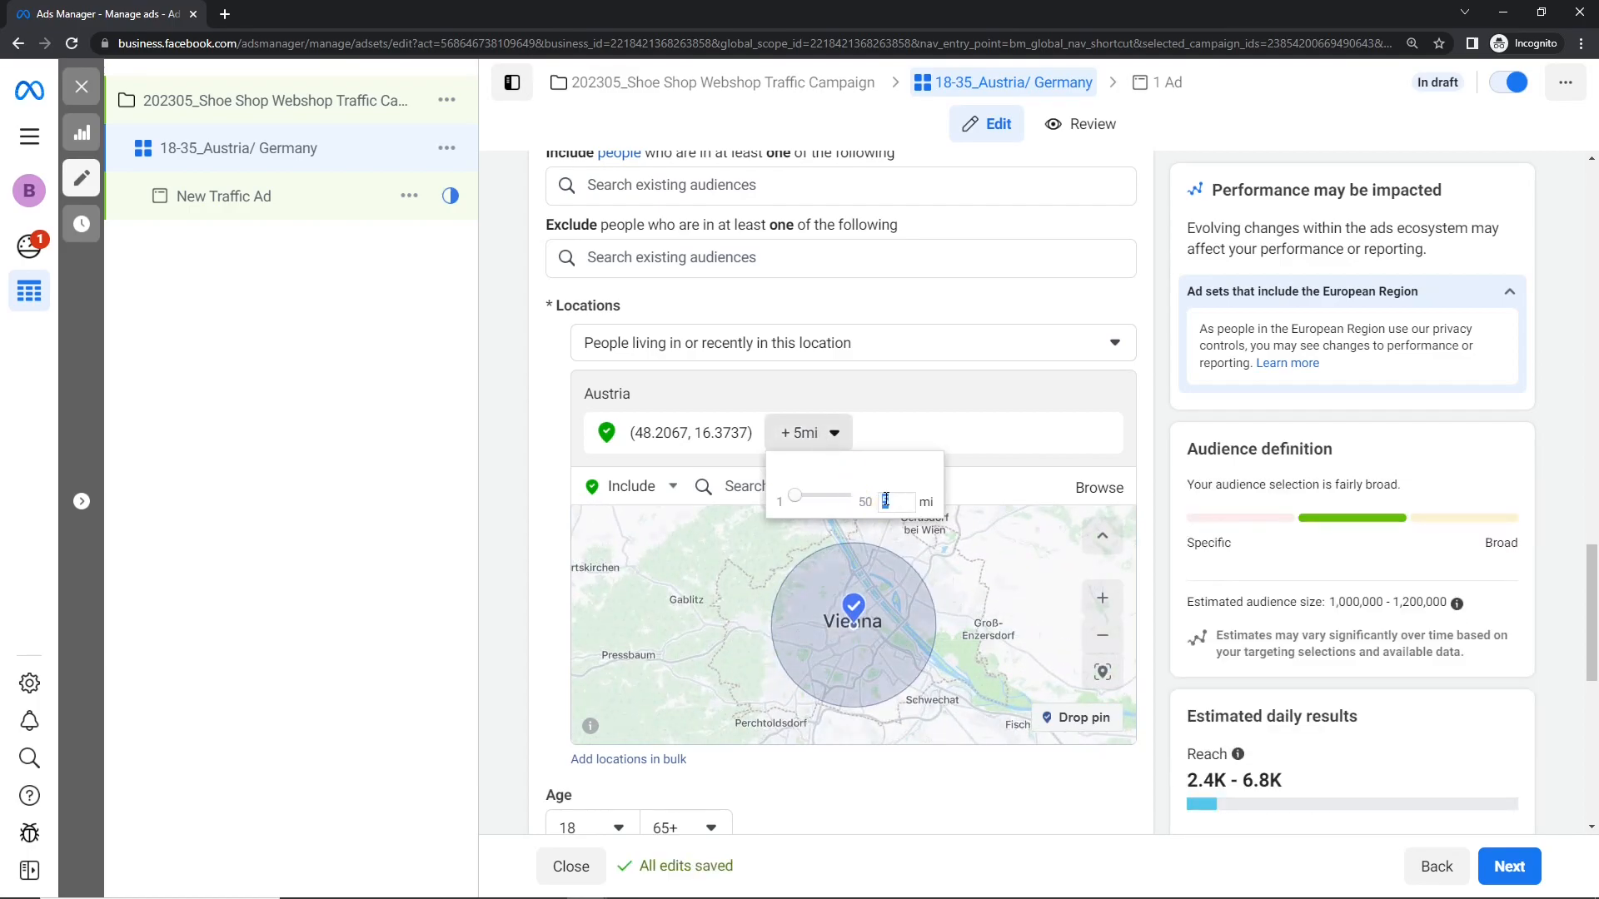
{"action": "type", "text": "3"}
{"action": "key", "text": "Return"}
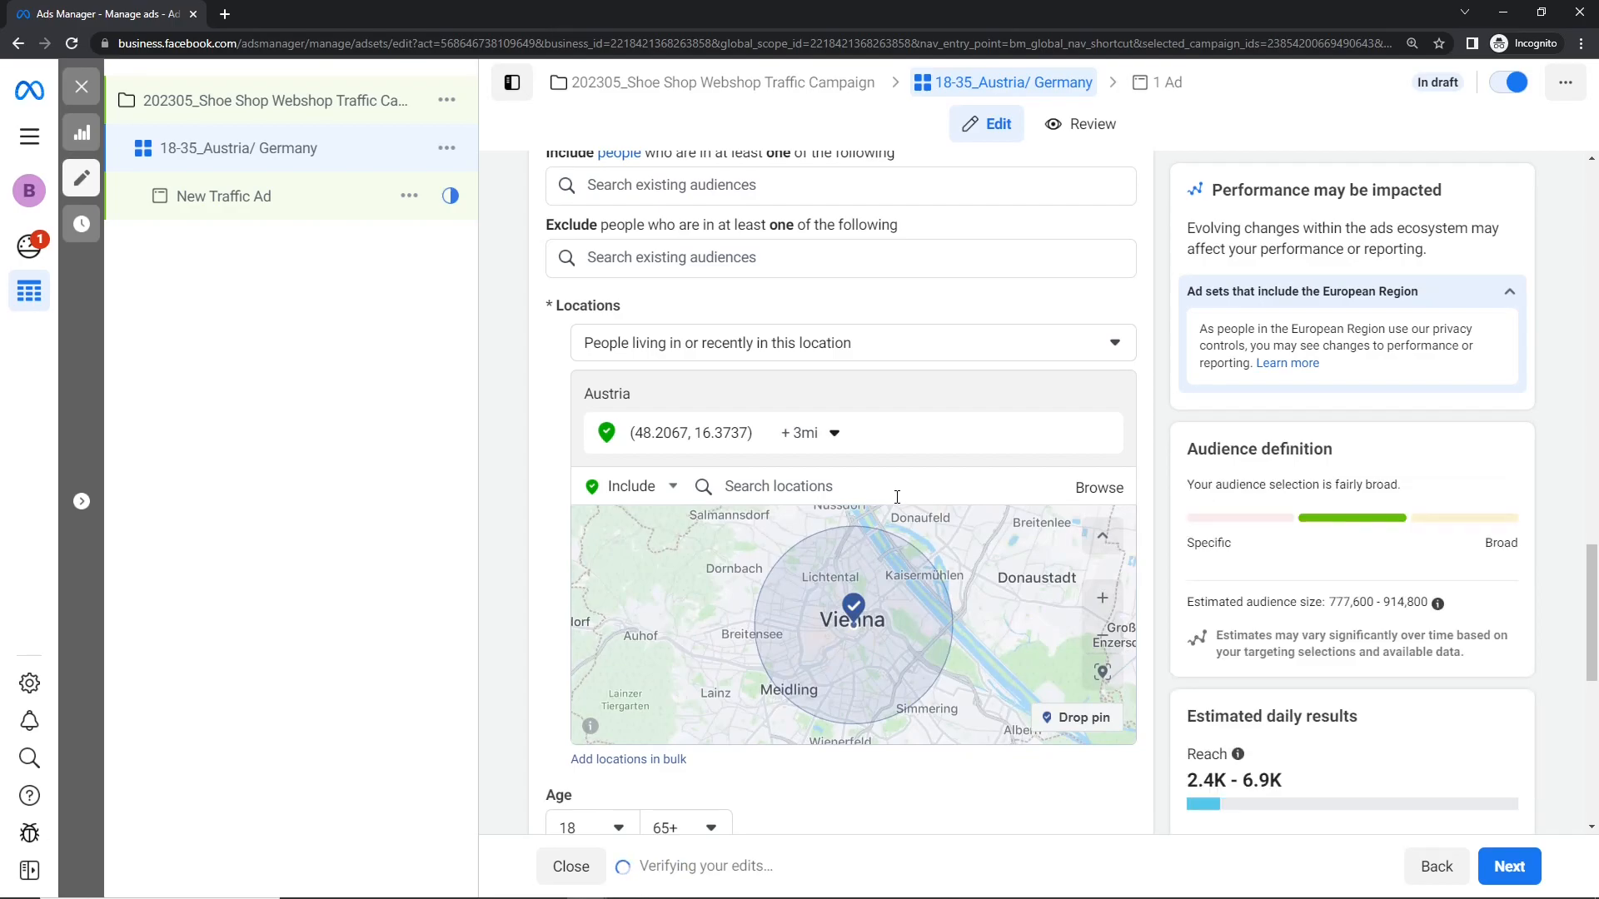
{"action": "scroll", "coordinate": [758, 597], "scroll_direction": "down", "scroll_amount": 2}
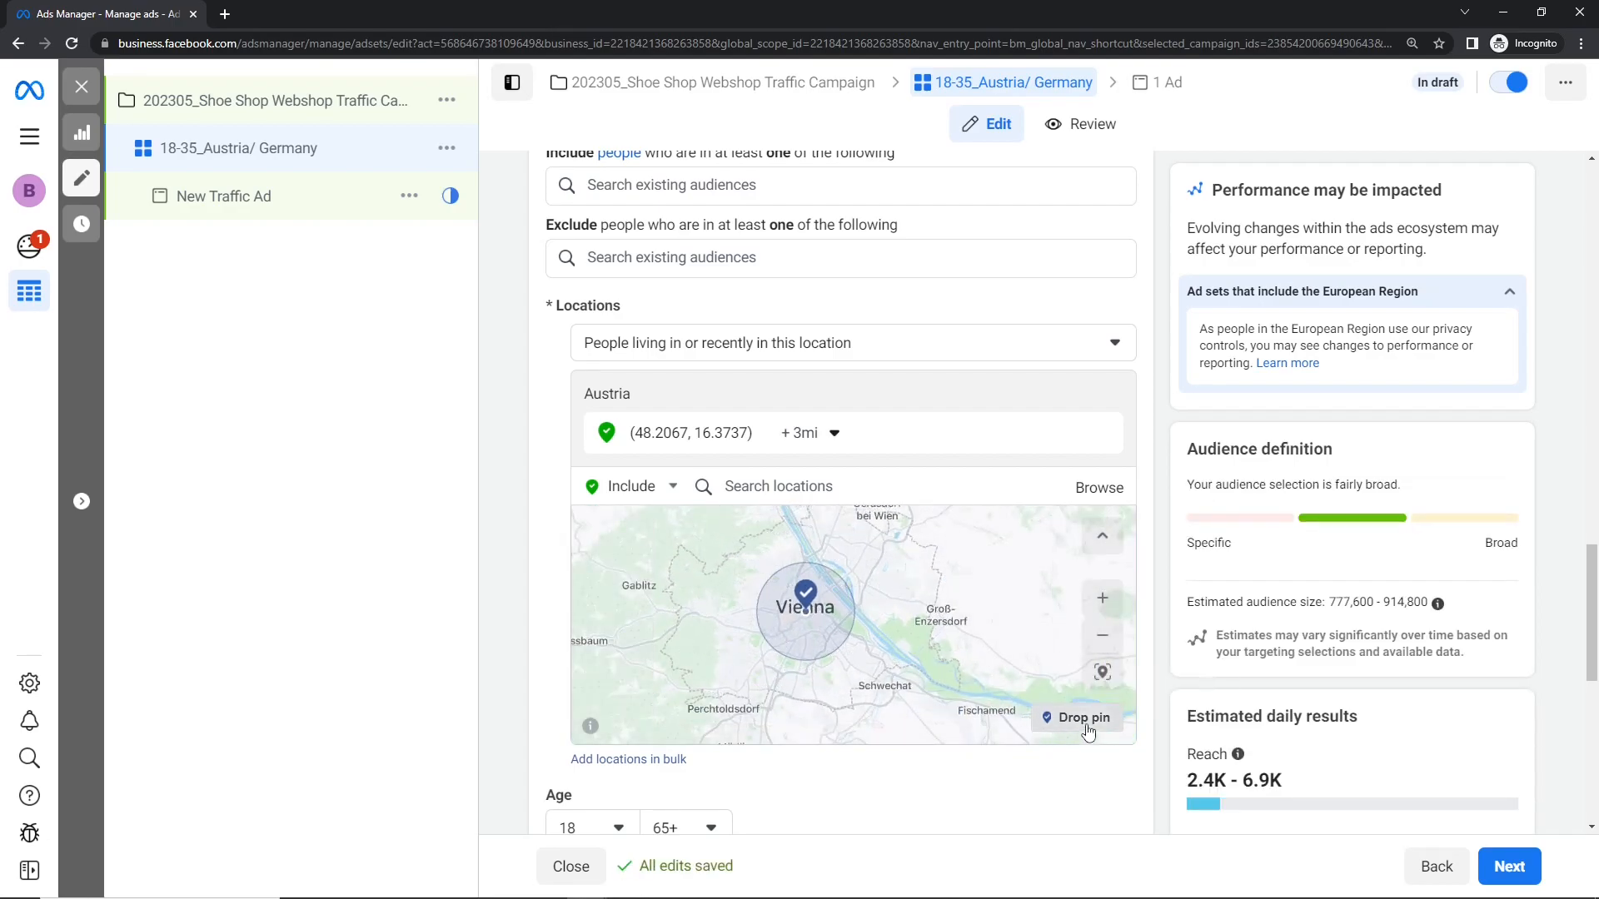
{"action": "left_click", "coordinate": [961, 624]}
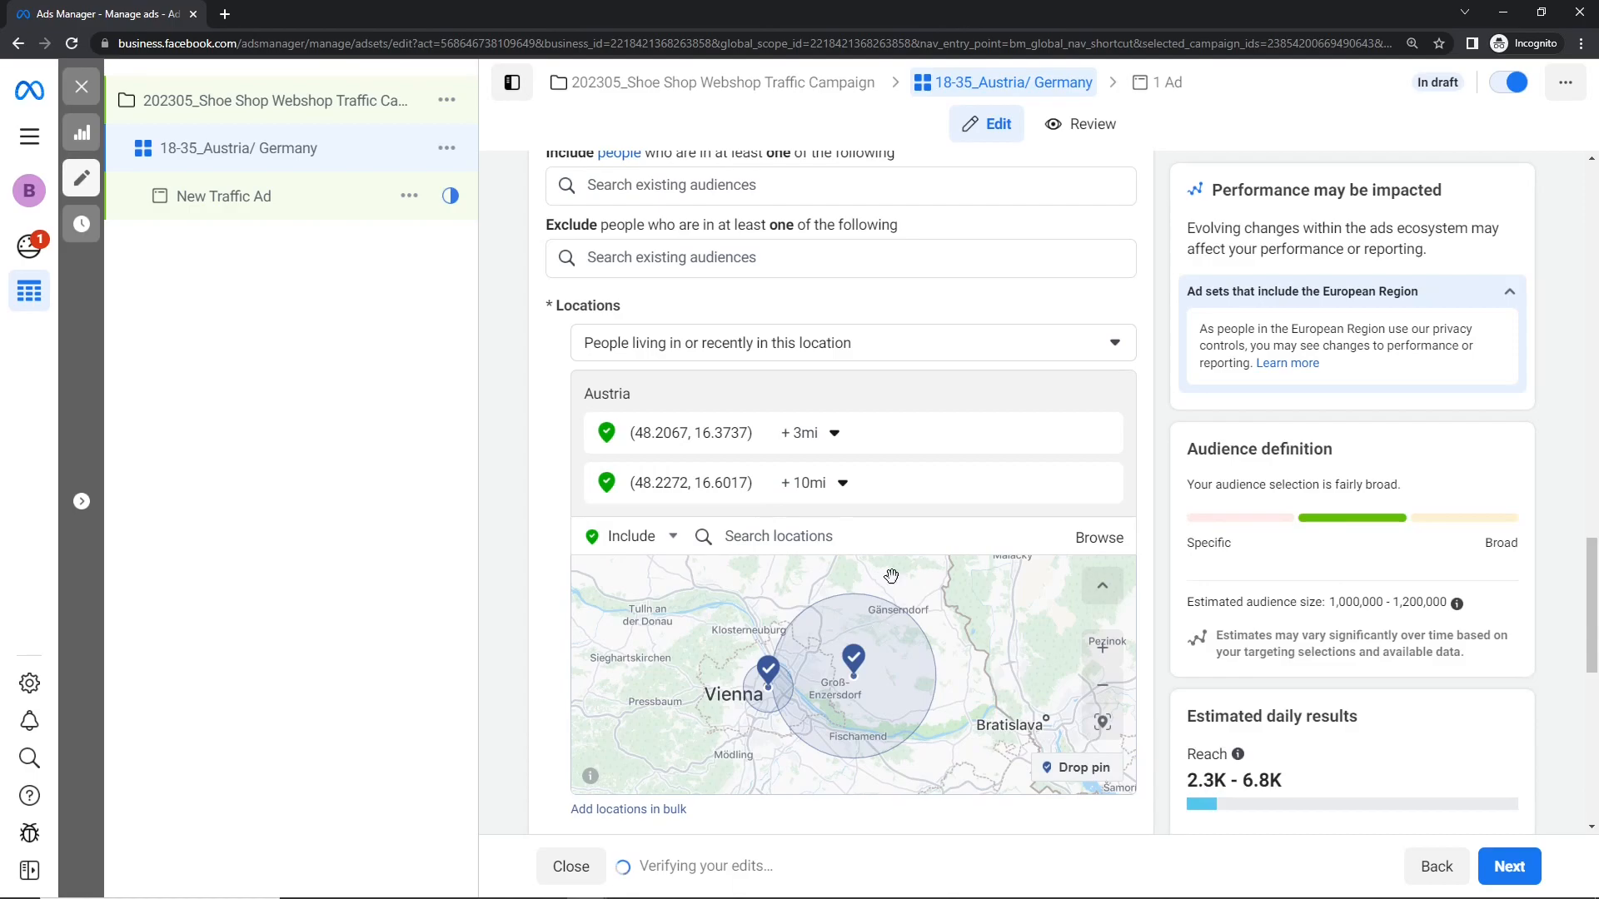
Step: Replace both dropped pins with the countries Austria and Germany as included audience locations
{"action": "left_click", "coordinate": [1096, 433]}
{"action": "left_click", "coordinate": [1101, 433]}
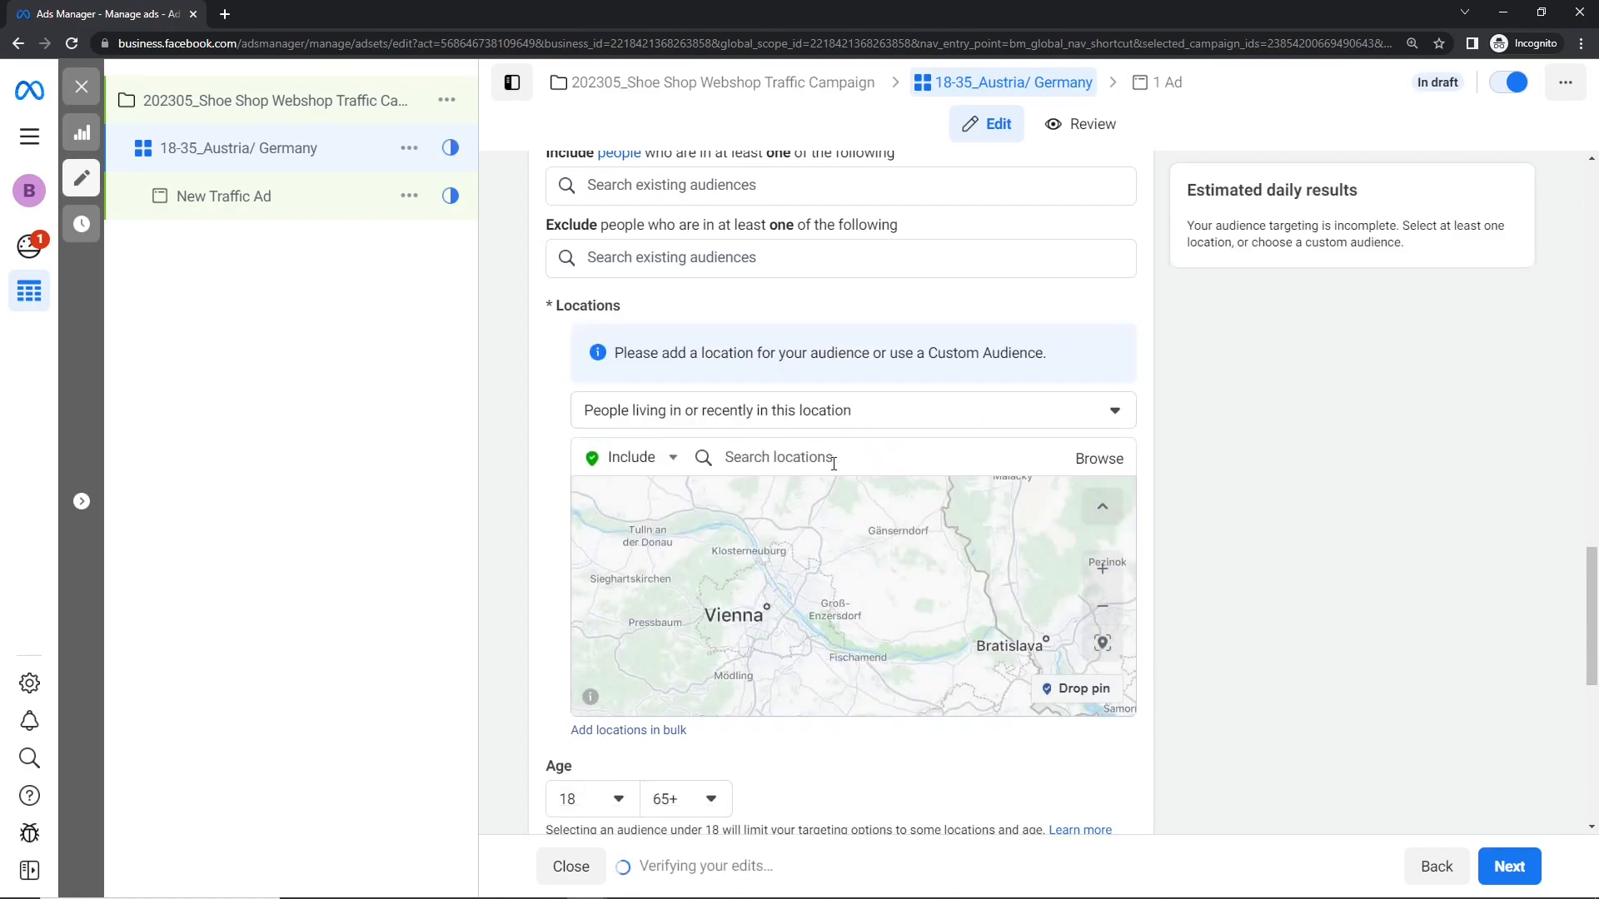
{"action": "left_click", "coordinate": [834, 463]}
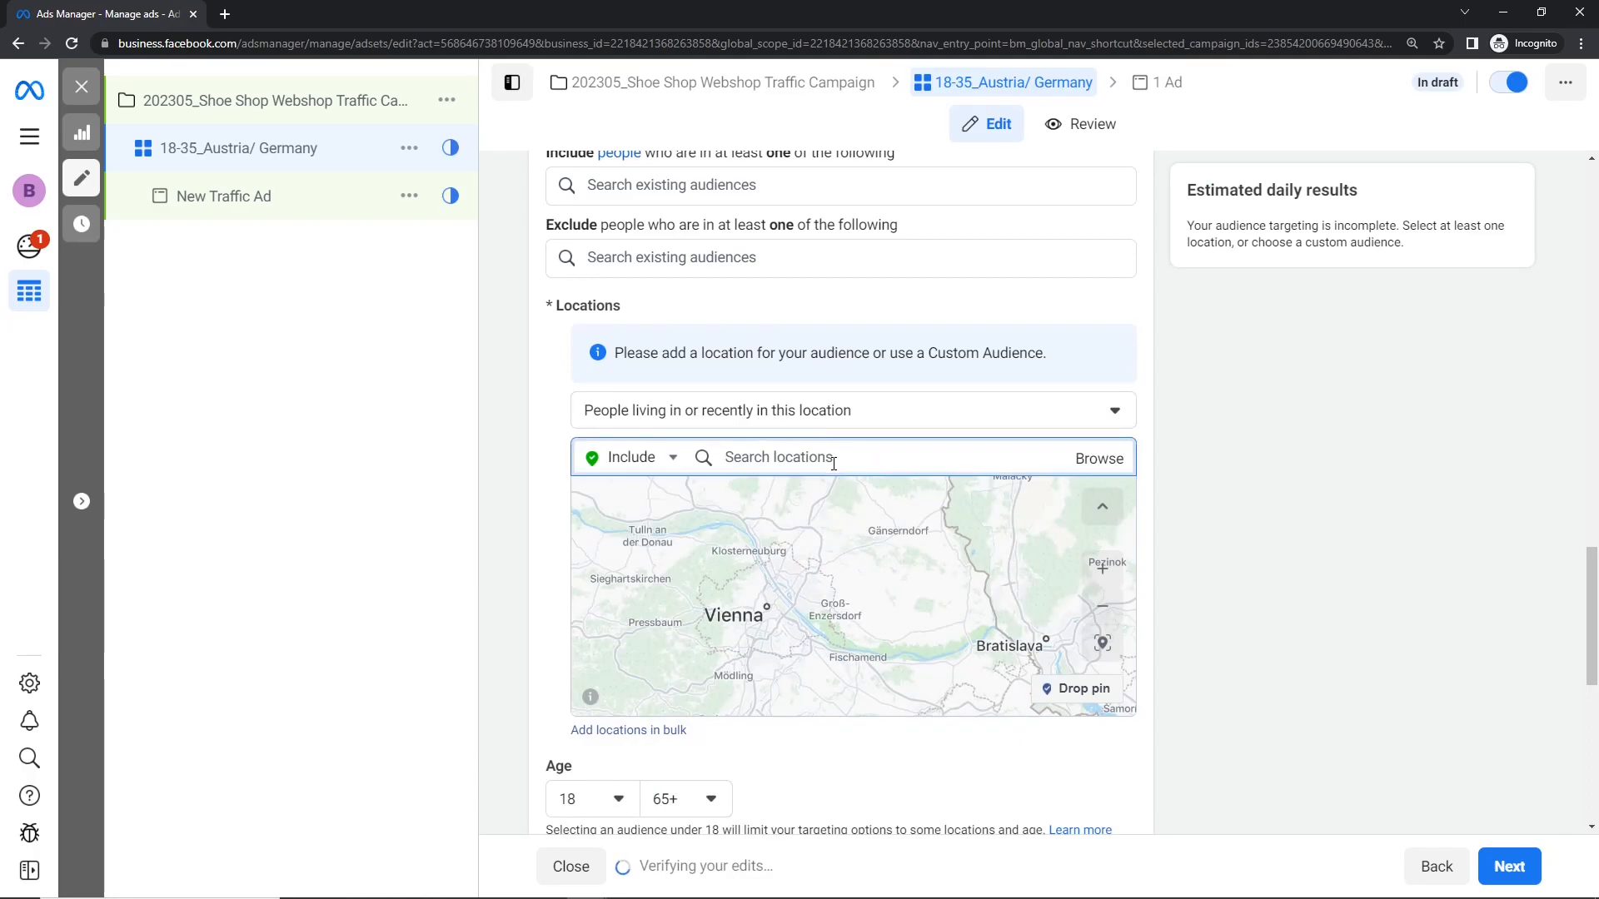
{"action": "type", "text": "Austria"}
{"action": "left_click", "coordinate": [831, 500]}
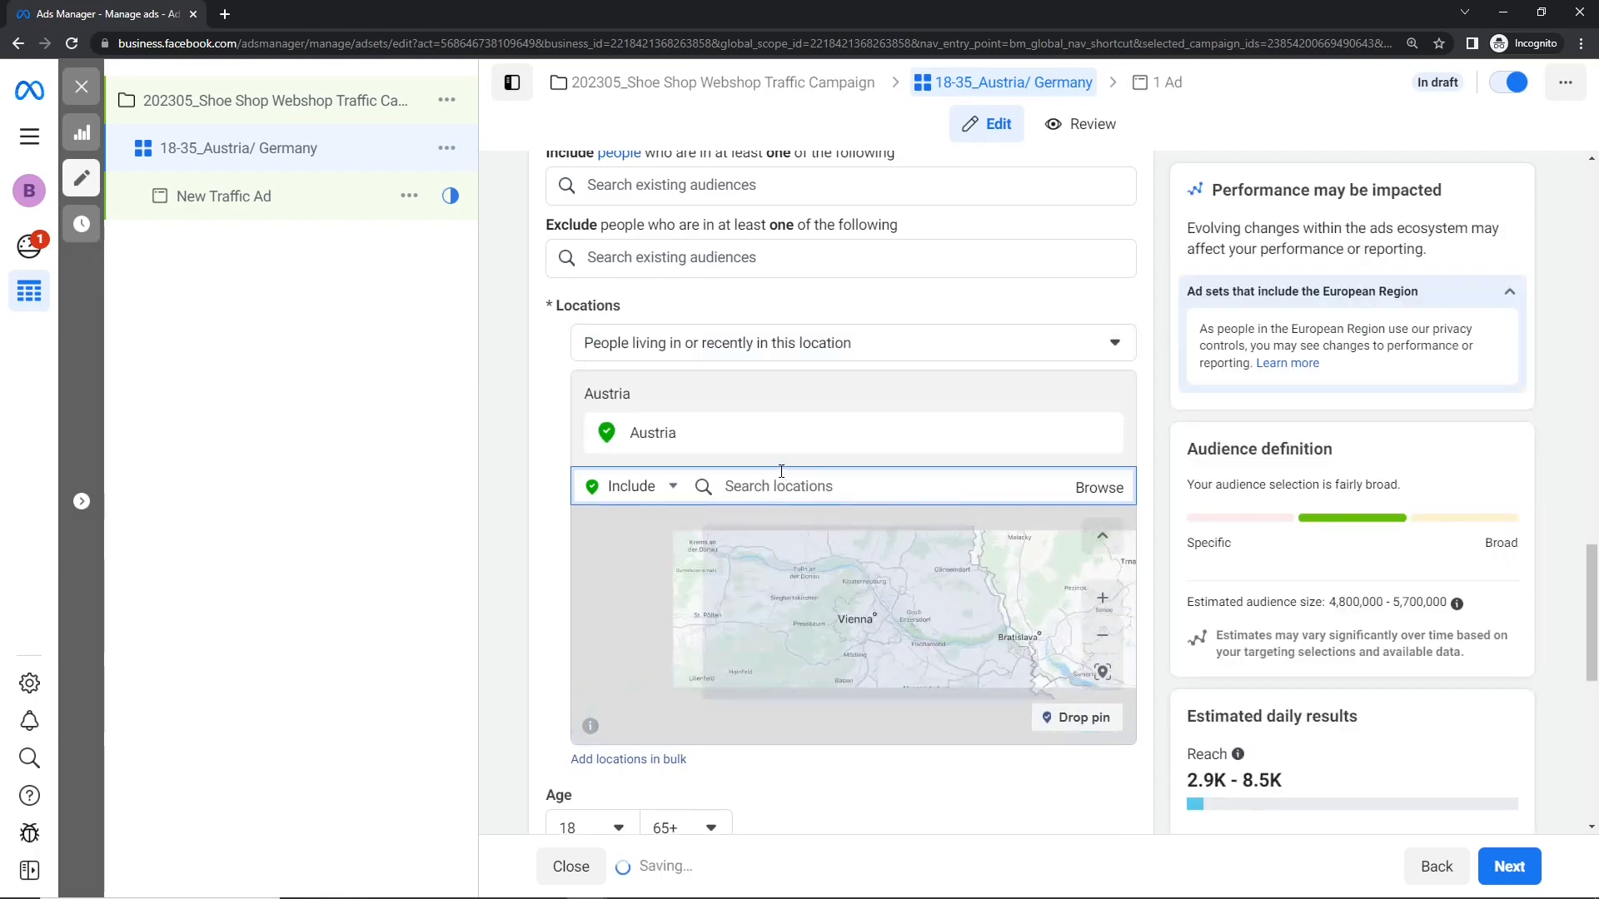
{"action": "type", "text": "Germany"}
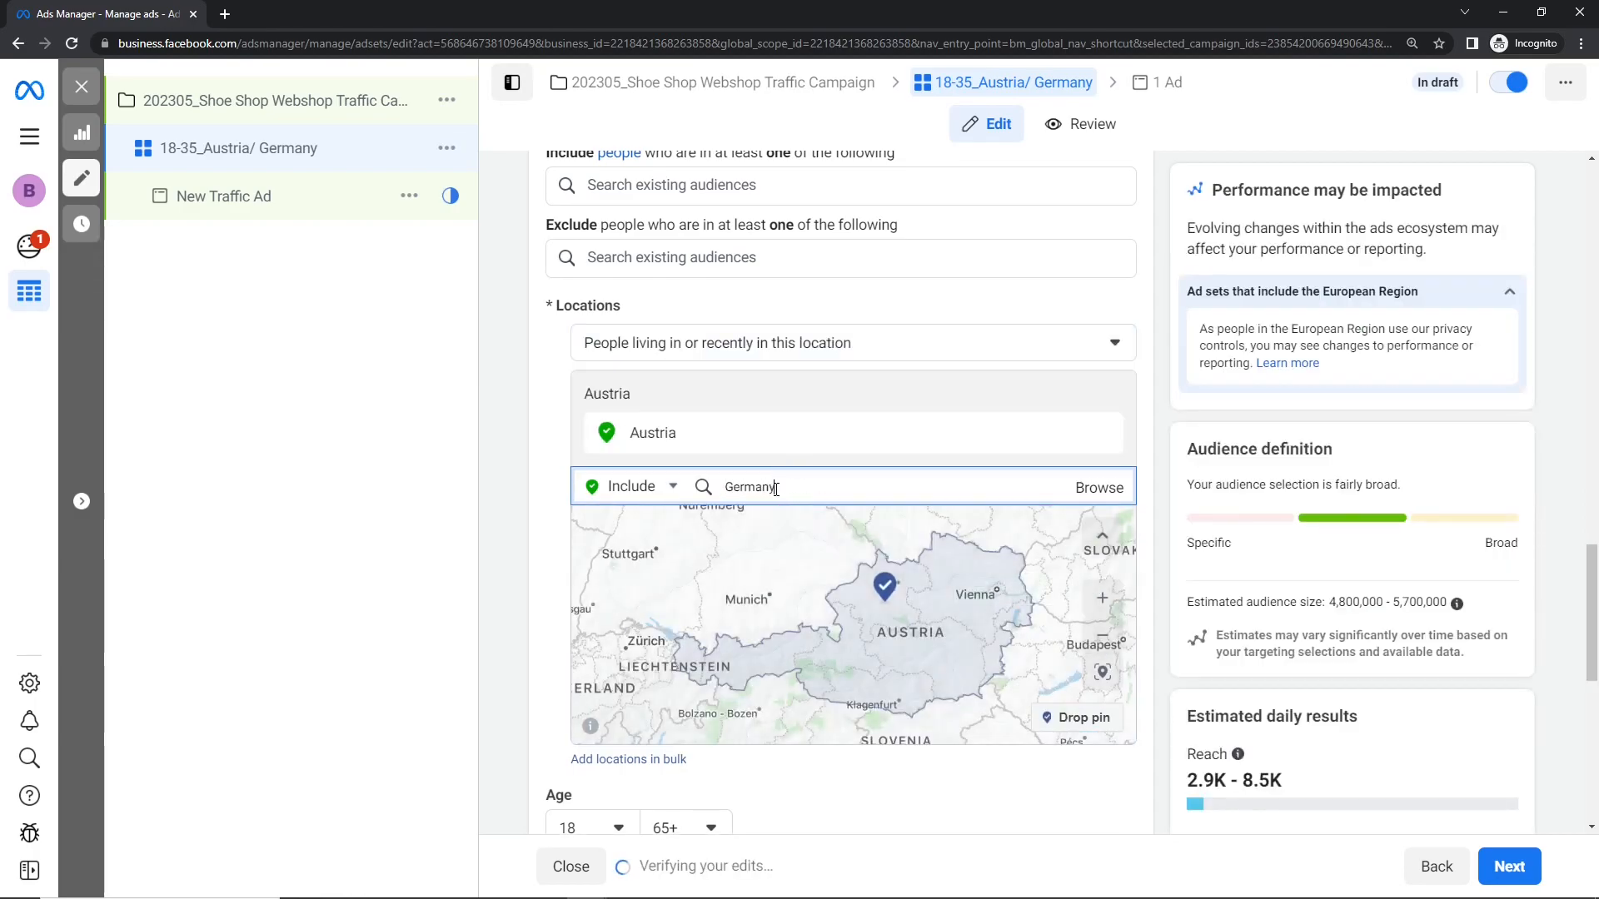
{"action": "left_click", "coordinate": [786, 527]}
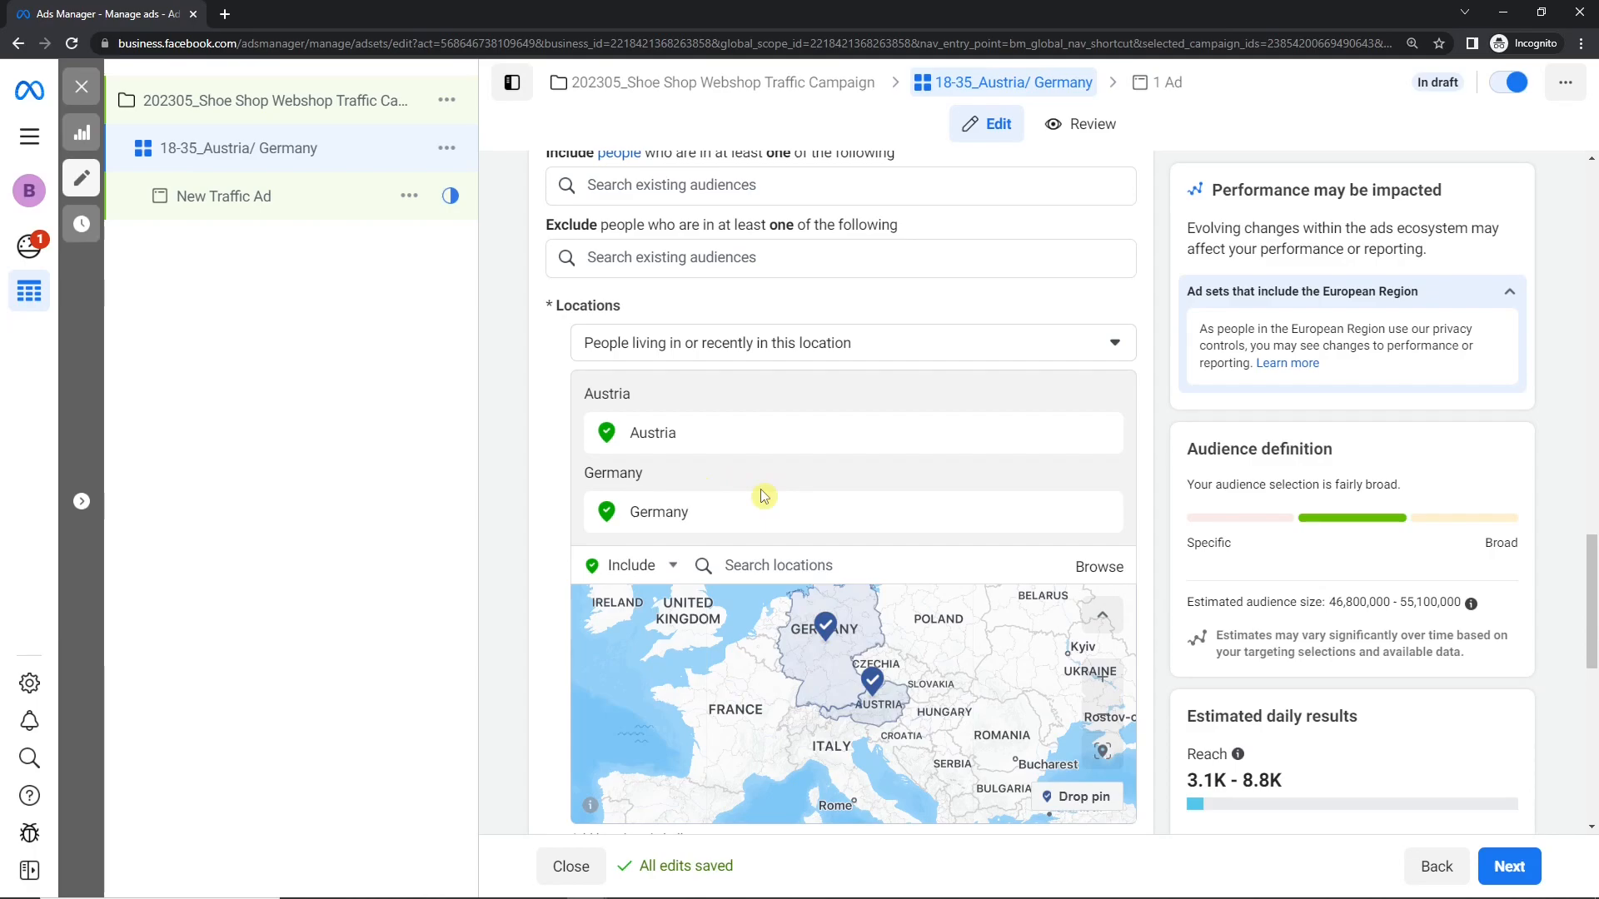
Step: Switch the location entry mode from Include to Exclude
{"action": "left_click", "coordinate": [641, 565]}
{"action": "left_click", "coordinate": [617, 625]}
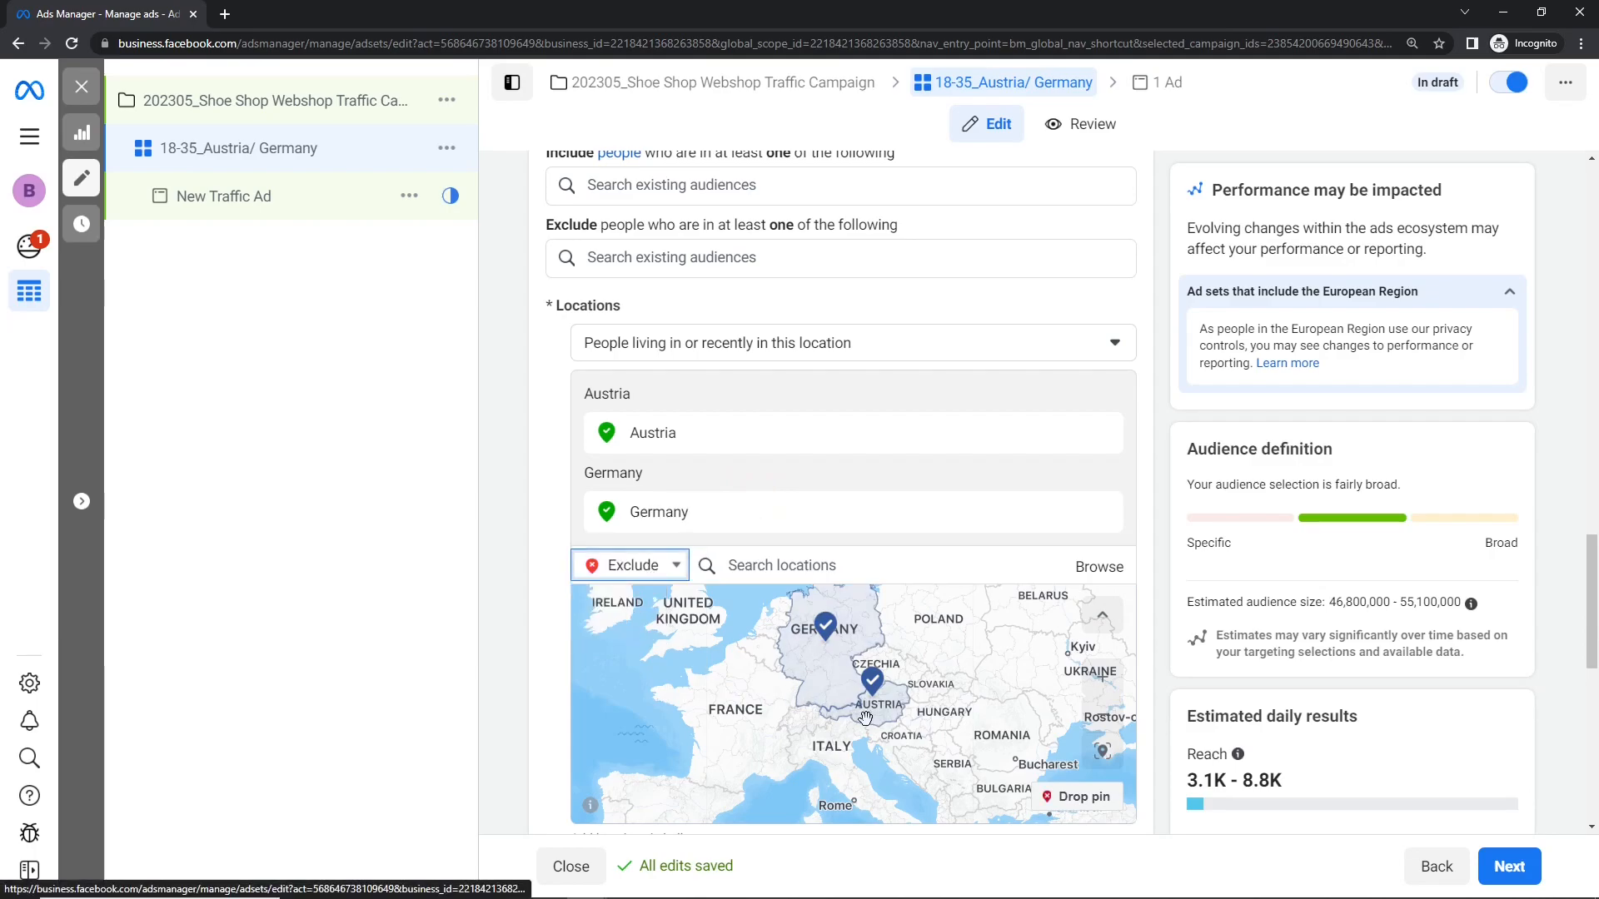
Step: Drop an exclusion pin on central Berlin on the map, at about (52.52, 13.37)
{"action": "scroll", "coordinate": [860, 716], "scroll_direction": "up", "scroll_amount": 5}
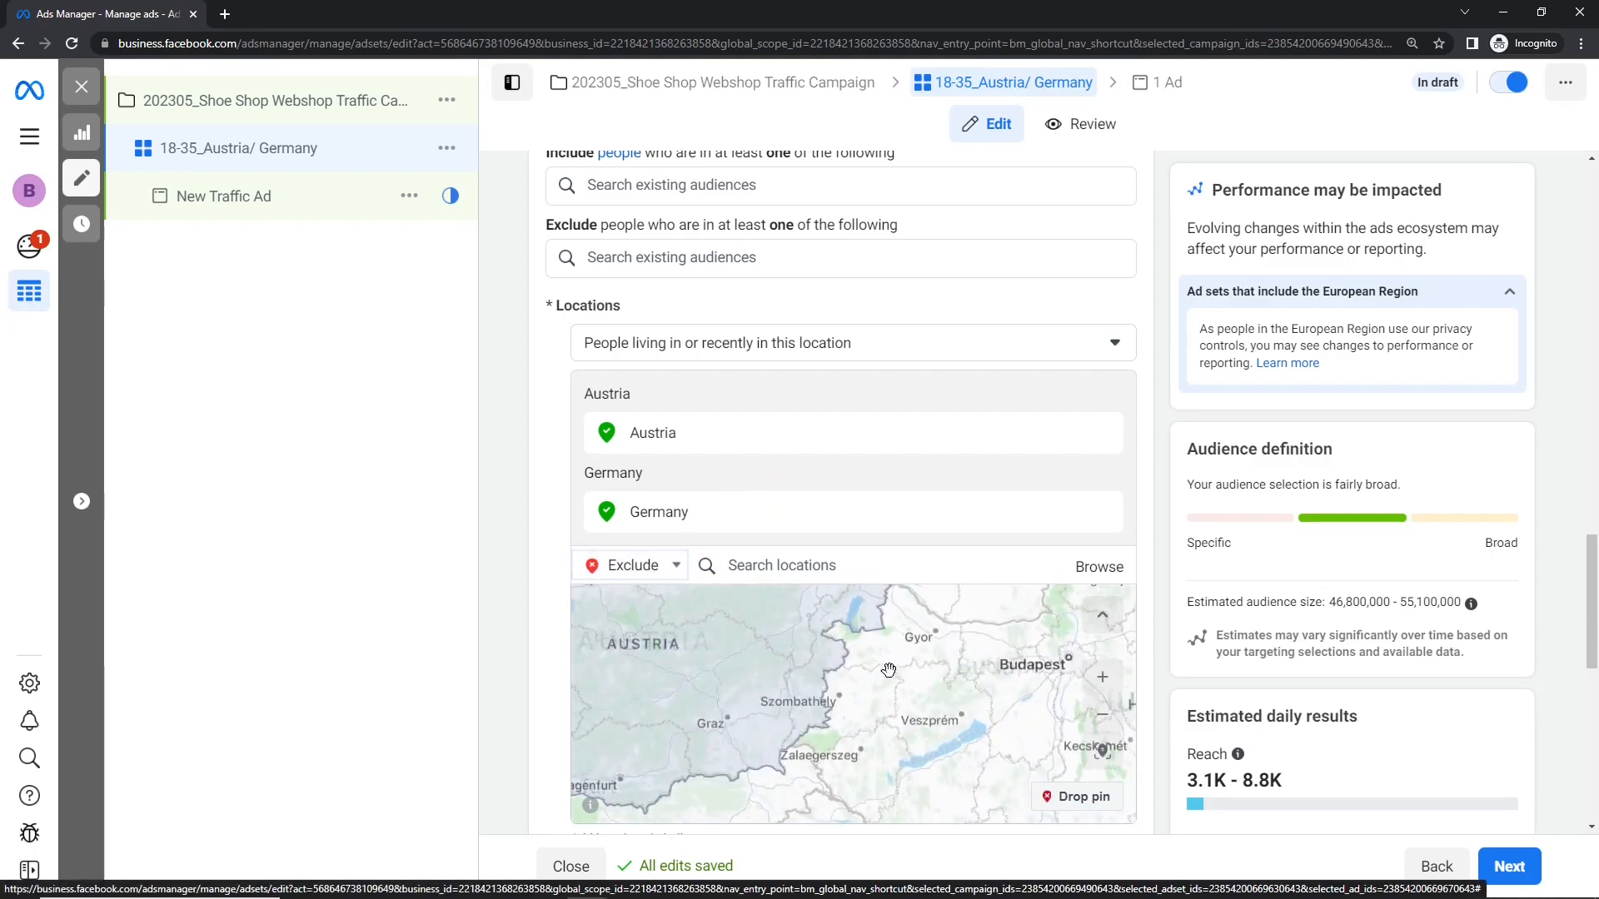
{"action": "left_click_drag", "start_coordinate": [880, 667], "coordinate": [1029, 698]}
{"action": "scroll", "coordinate": [996, 682], "scroll_direction": "down", "scroll_amount": 1}
{"action": "left_click_drag", "start_coordinate": [903, 668], "coordinate": [934, 680]}
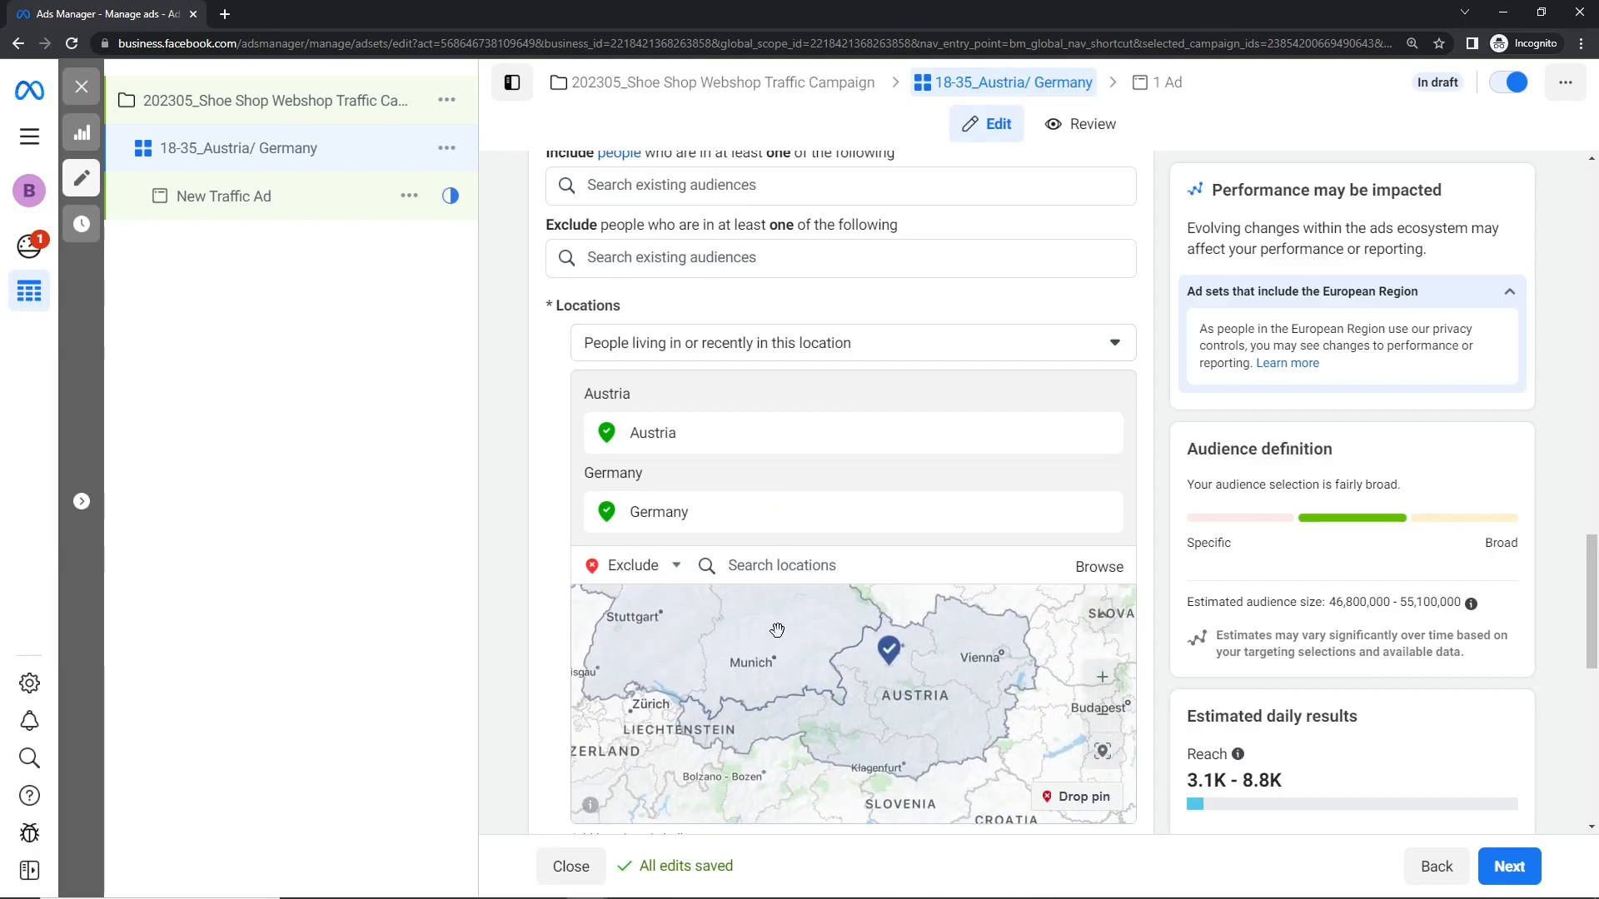
{"action": "left_click_drag", "start_coordinate": [777, 625], "coordinate": [932, 736]}
{"action": "left_click_drag", "start_coordinate": [815, 609], "coordinate": [791, 700]}
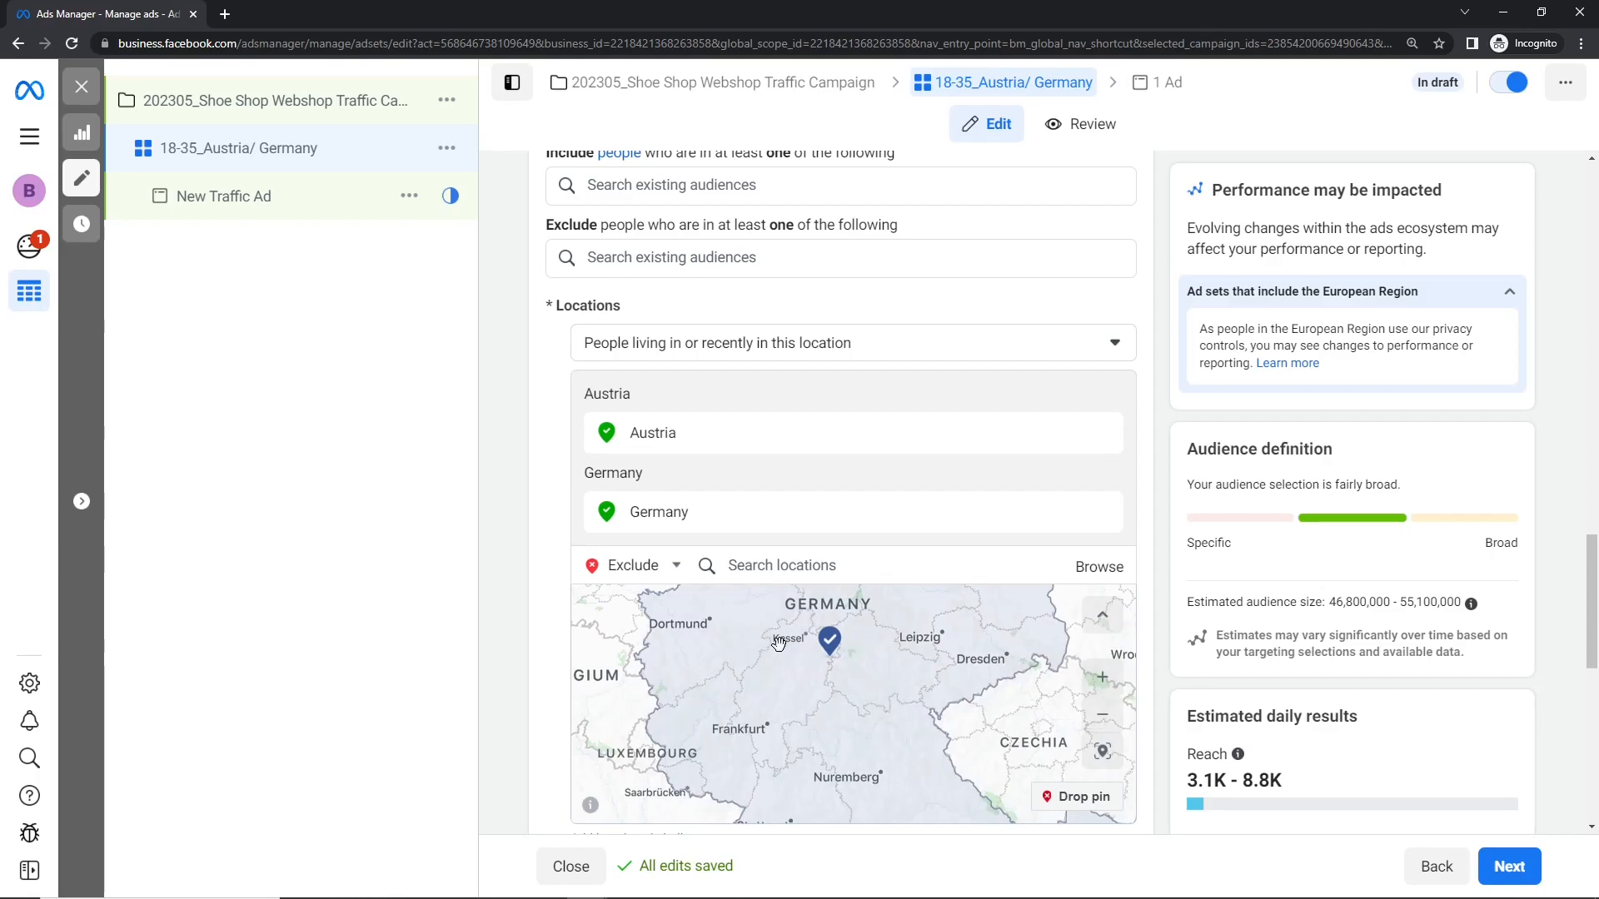
{"action": "left_click_drag", "start_coordinate": [847, 602], "coordinate": [787, 724]}
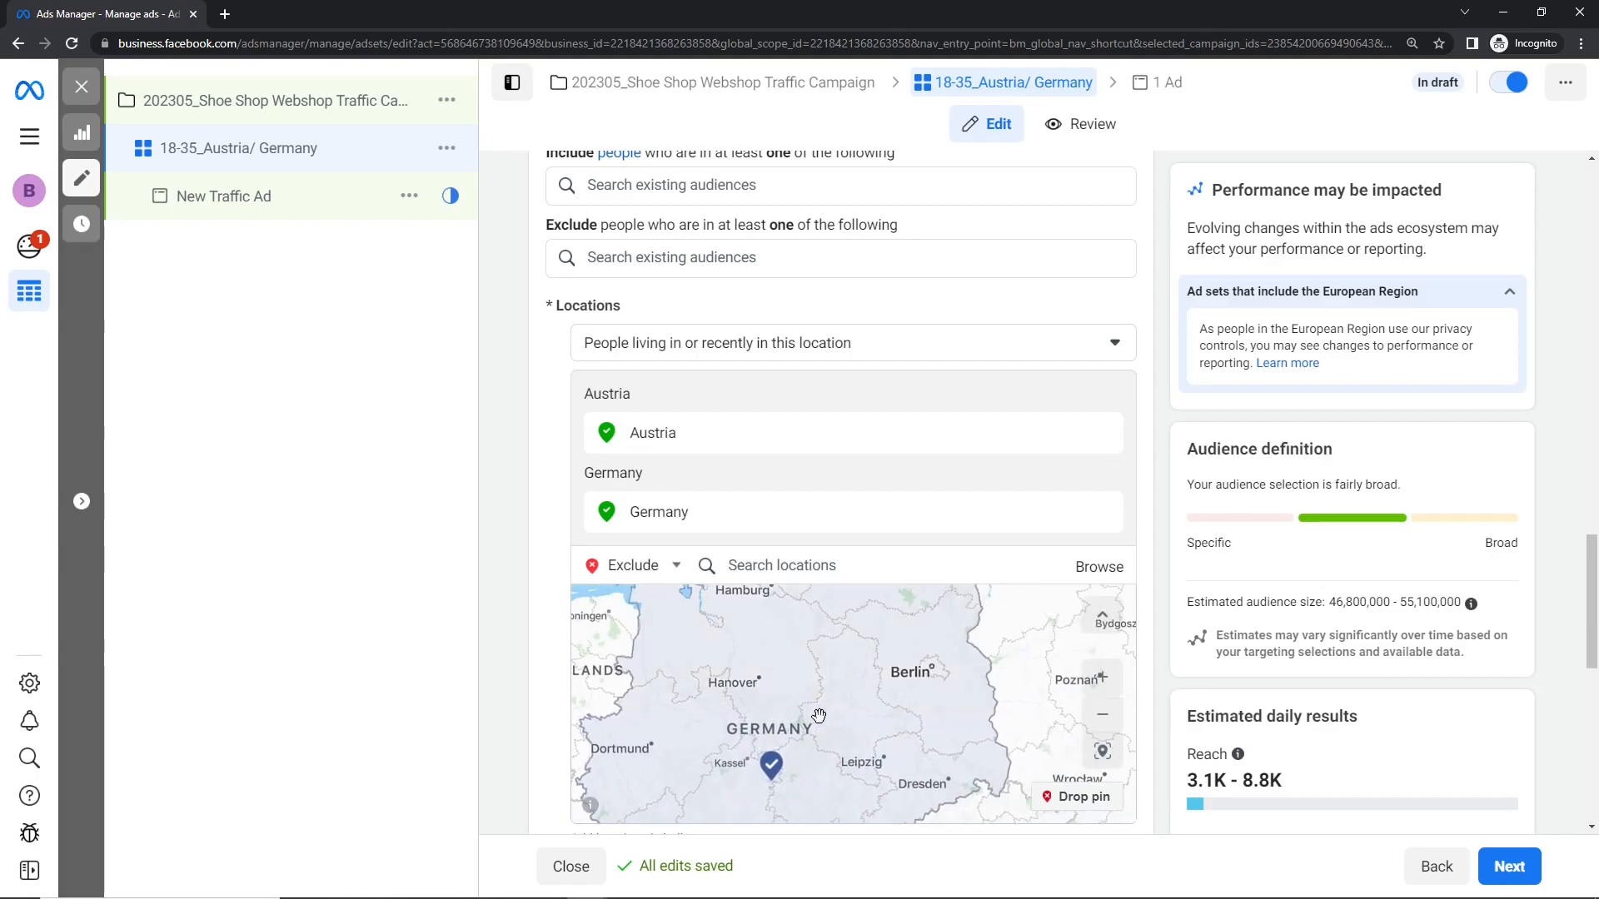
{"action": "scroll", "coordinate": [912, 675], "scroll_direction": "down", "scroll_amount": 3}
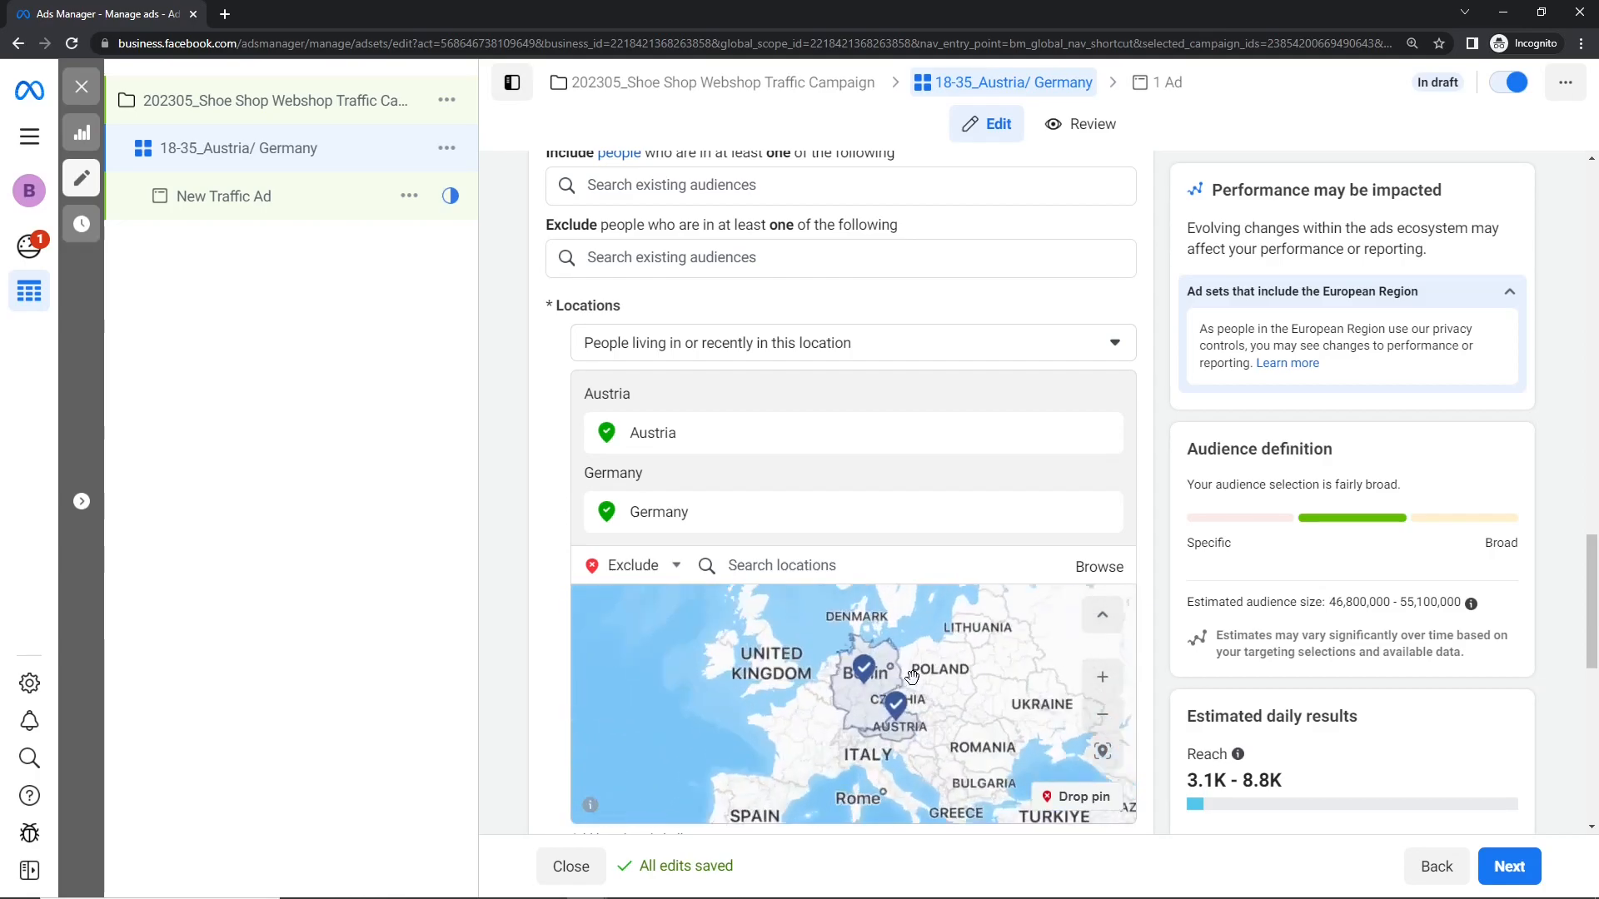
{"action": "scroll", "coordinate": [911, 675], "scroll_direction": "up", "scroll_amount": 5}
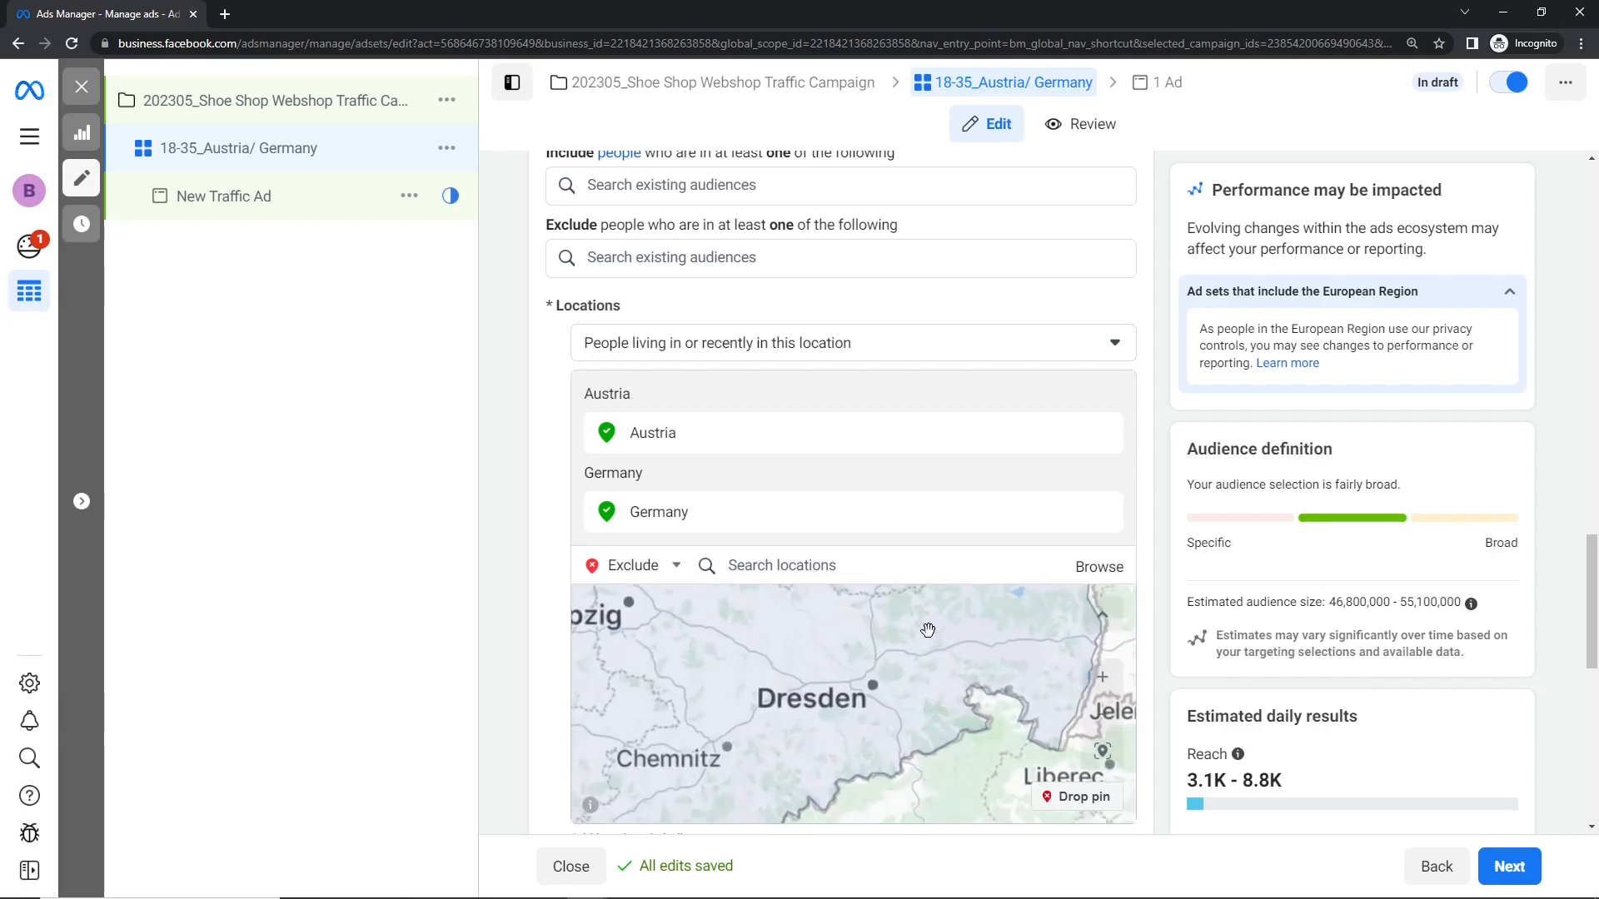
{"action": "left_click_drag", "start_coordinate": [937, 633], "coordinate": [945, 758]}
{"action": "left_click_drag", "start_coordinate": [841, 595], "coordinate": [846, 696]}
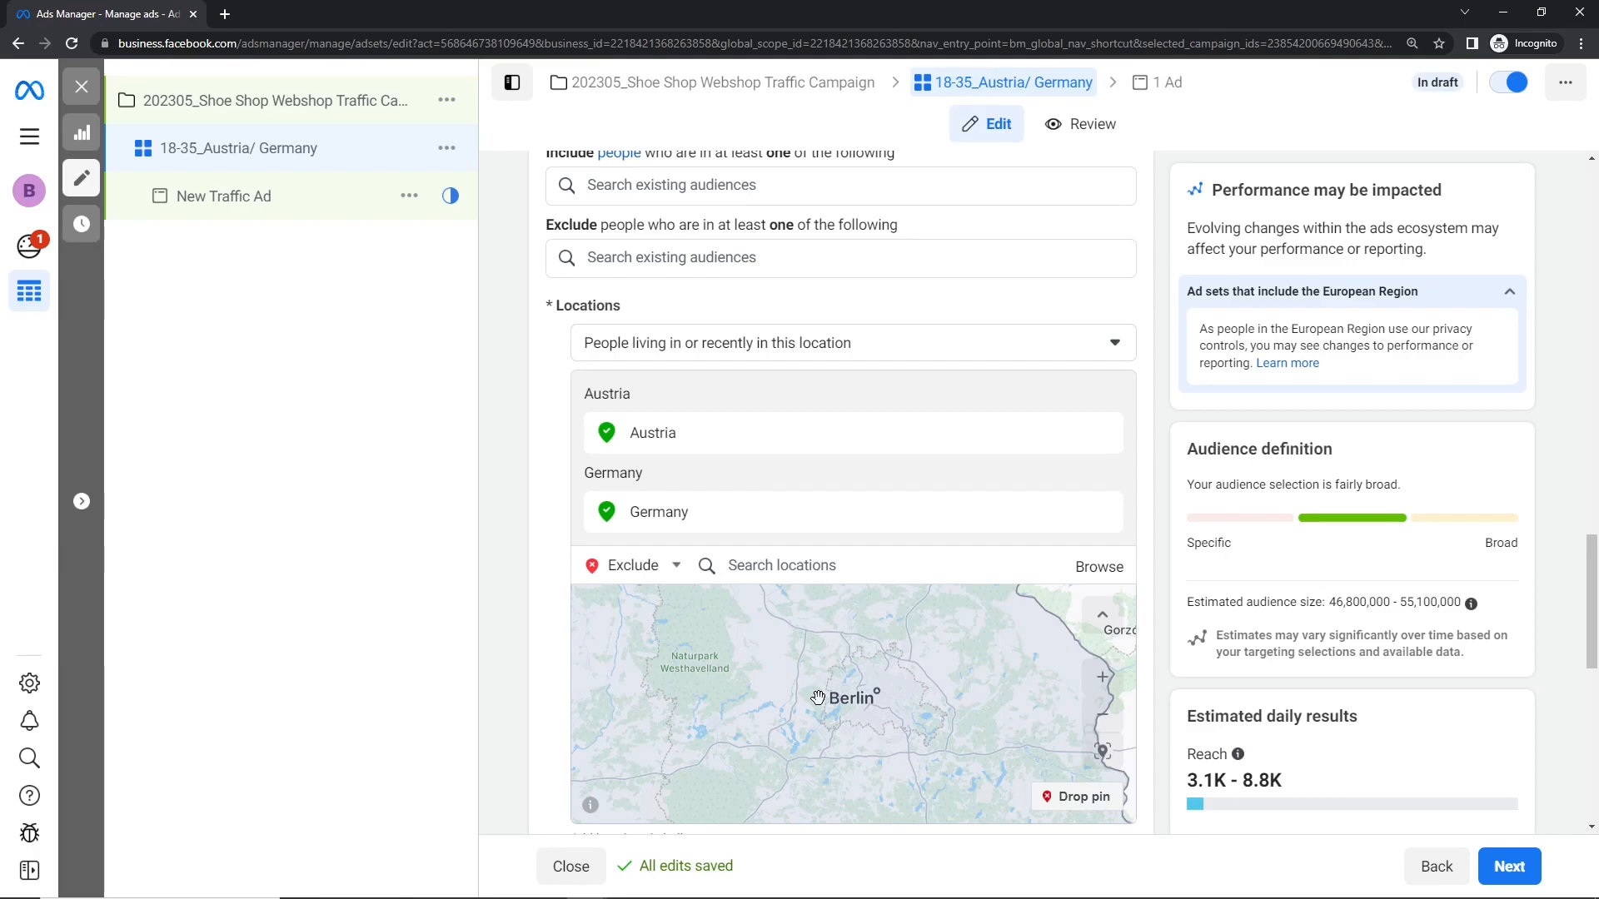
{"action": "left_click", "coordinate": [1086, 797]}
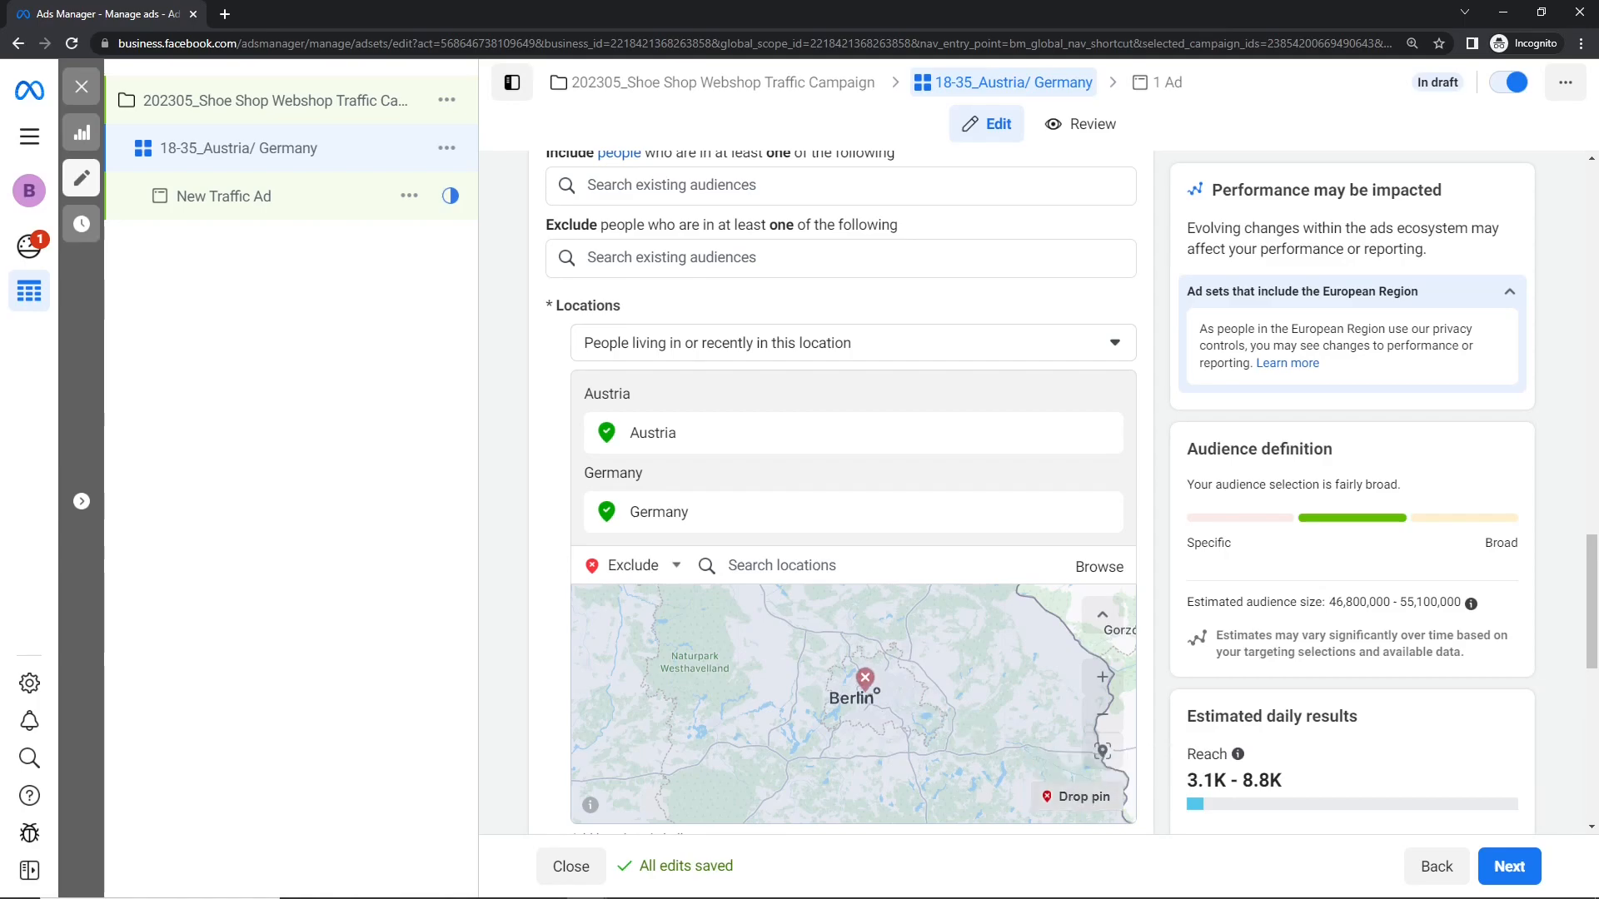
{"action": "left_click", "coordinate": [876, 698]}
Step: Set the radius around the excluded Berlin pin to 15 miles
{"action": "scroll", "coordinate": [873, 692], "scroll_direction": "down", "scroll_amount": 5}
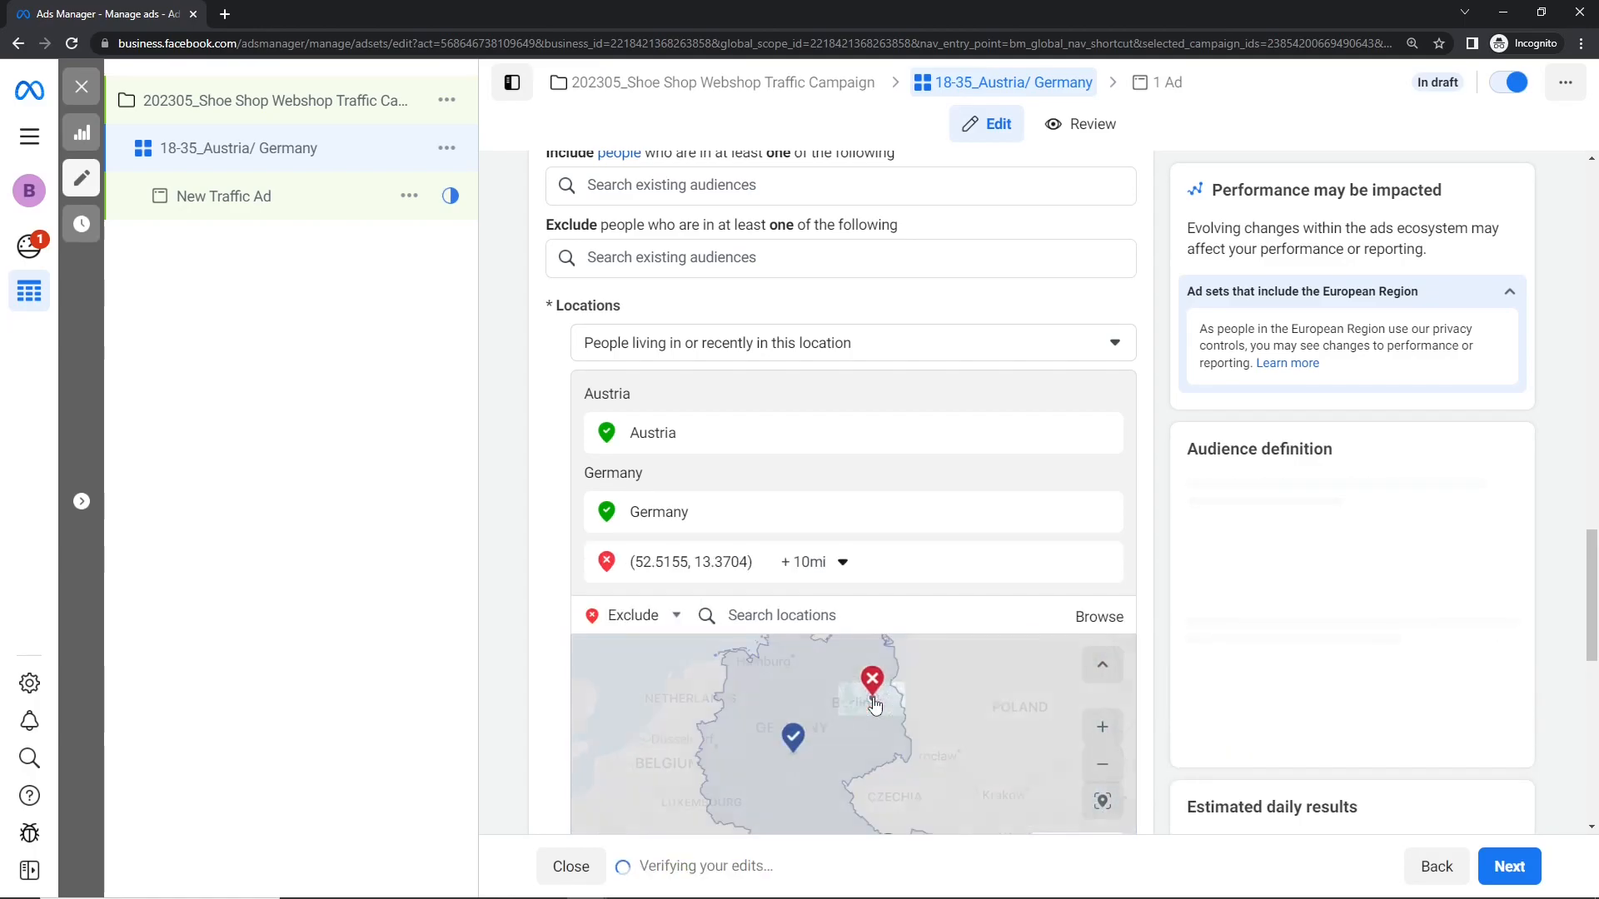
{"action": "scroll", "coordinate": [873, 710], "scroll_direction": "up", "scroll_amount": 2}
{"action": "scroll", "coordinate": [873, 709], "scroll_direction": "up", "scroll_amount": 2}
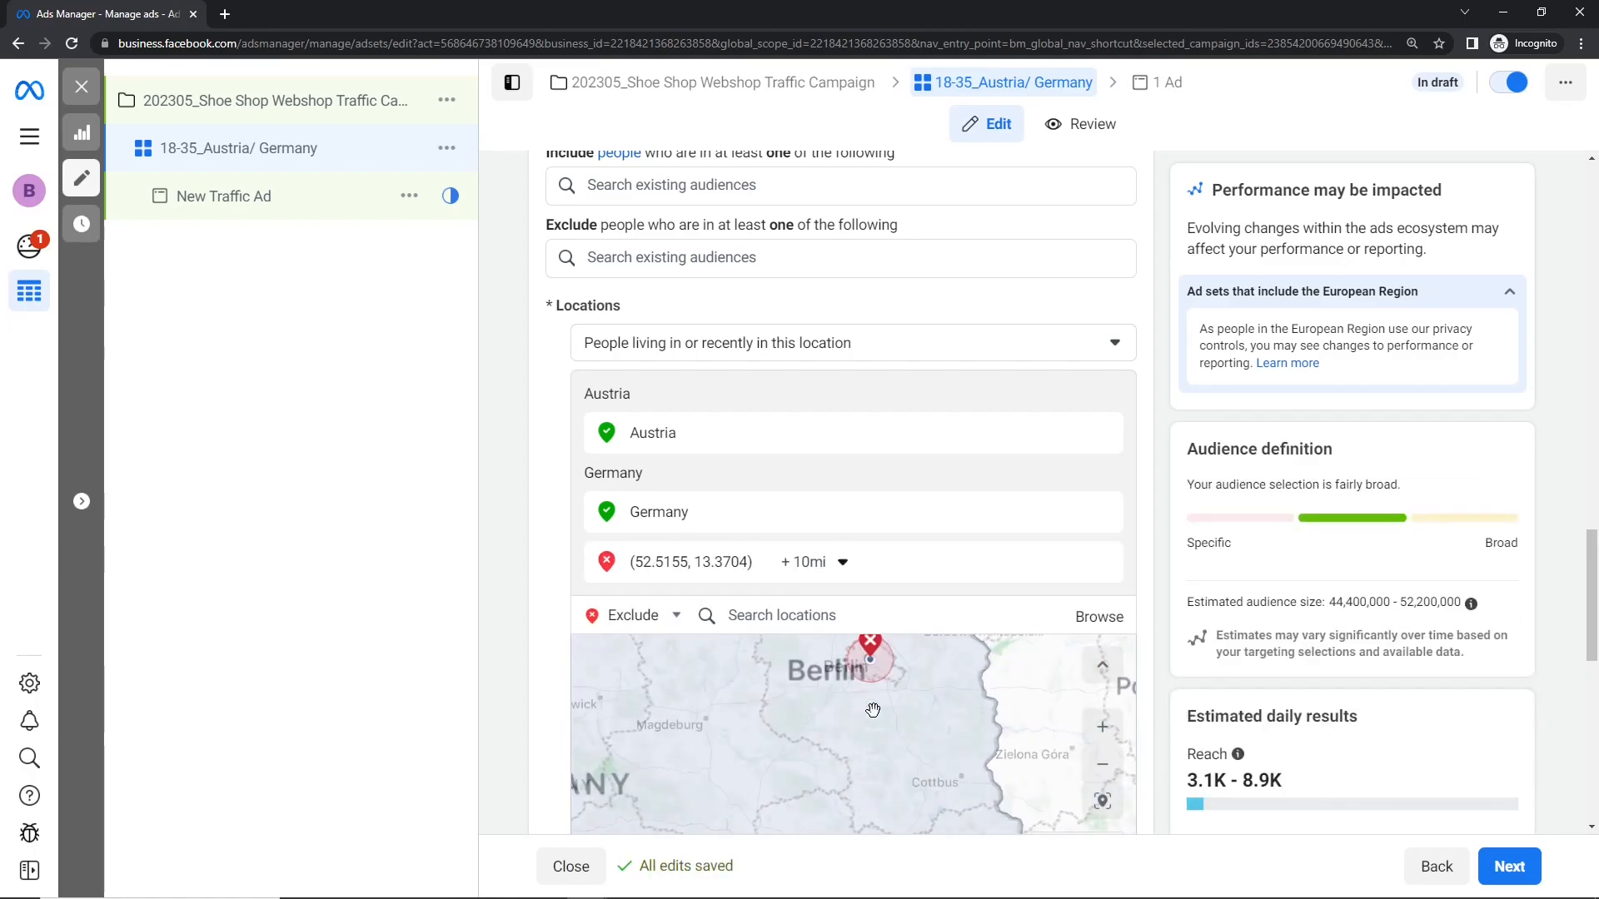
{"action": "scroll", "coordinate": [842, 725], "scroll_direction": "up", "scroll_amount": 2}
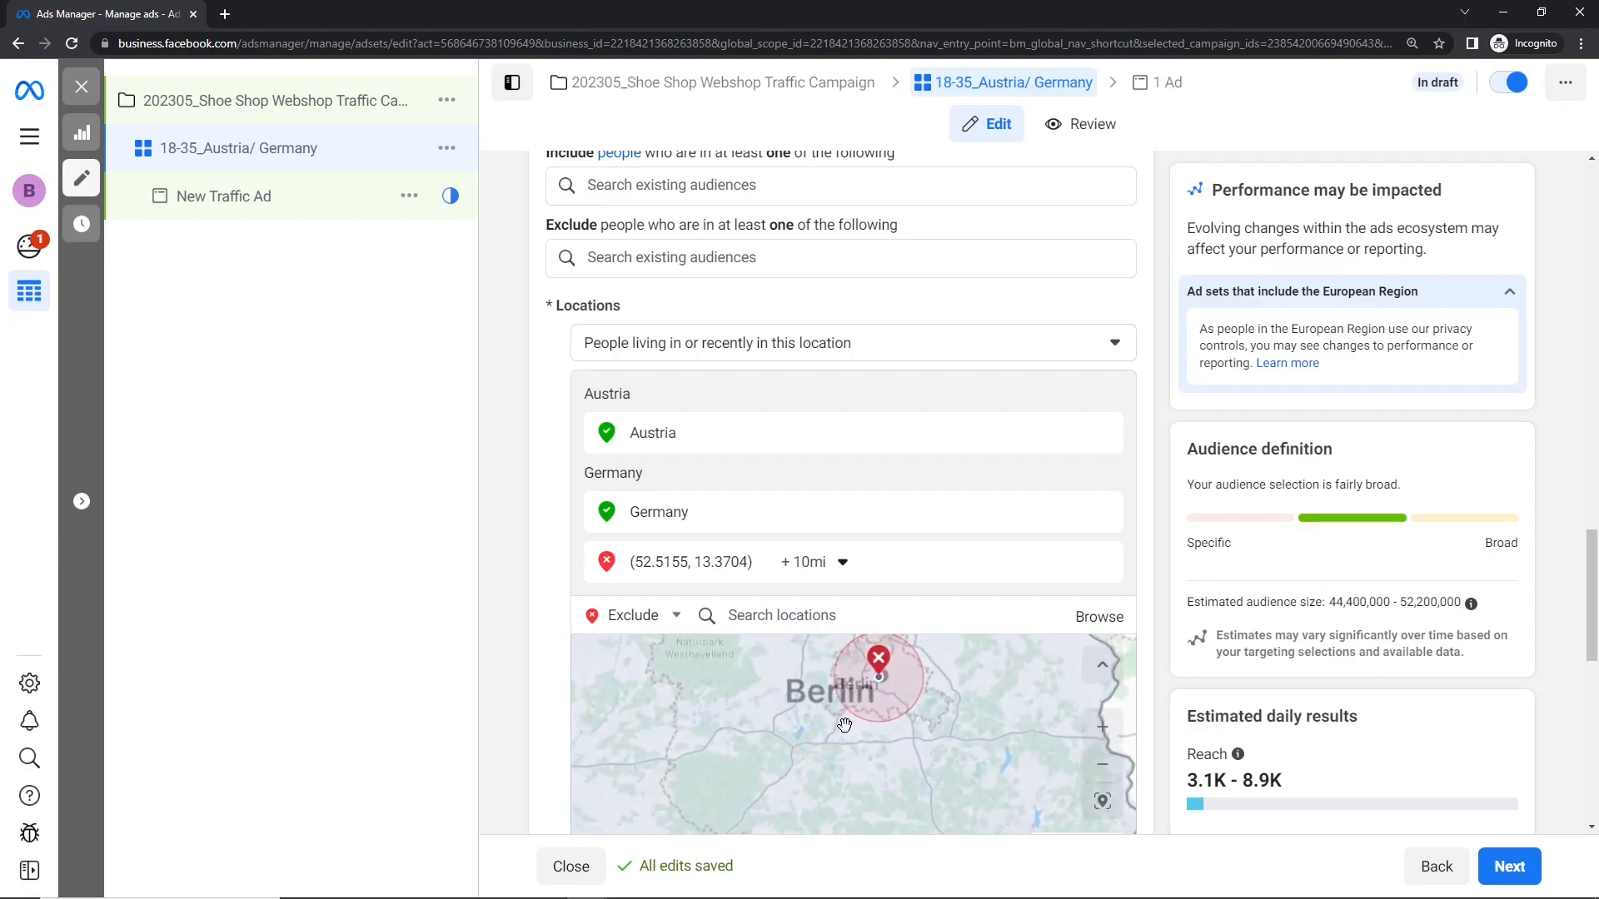
{"action": "left_click", "coordinate": [824, 563]}
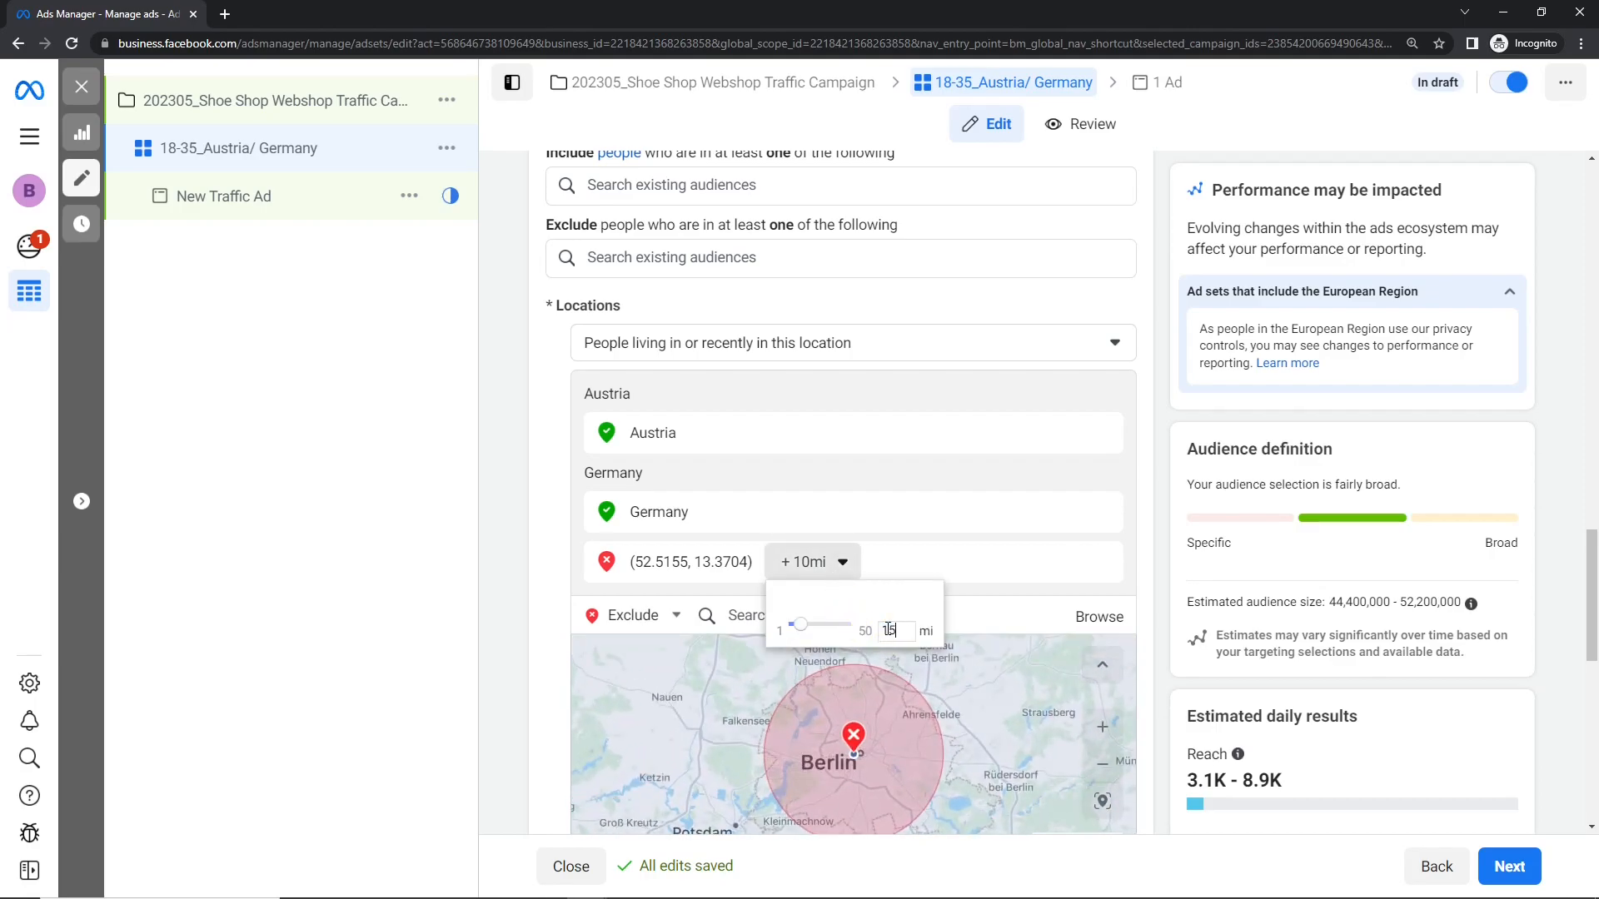
{"action": "type", "text": "15"}
{"action": "key", "text": "Return"}
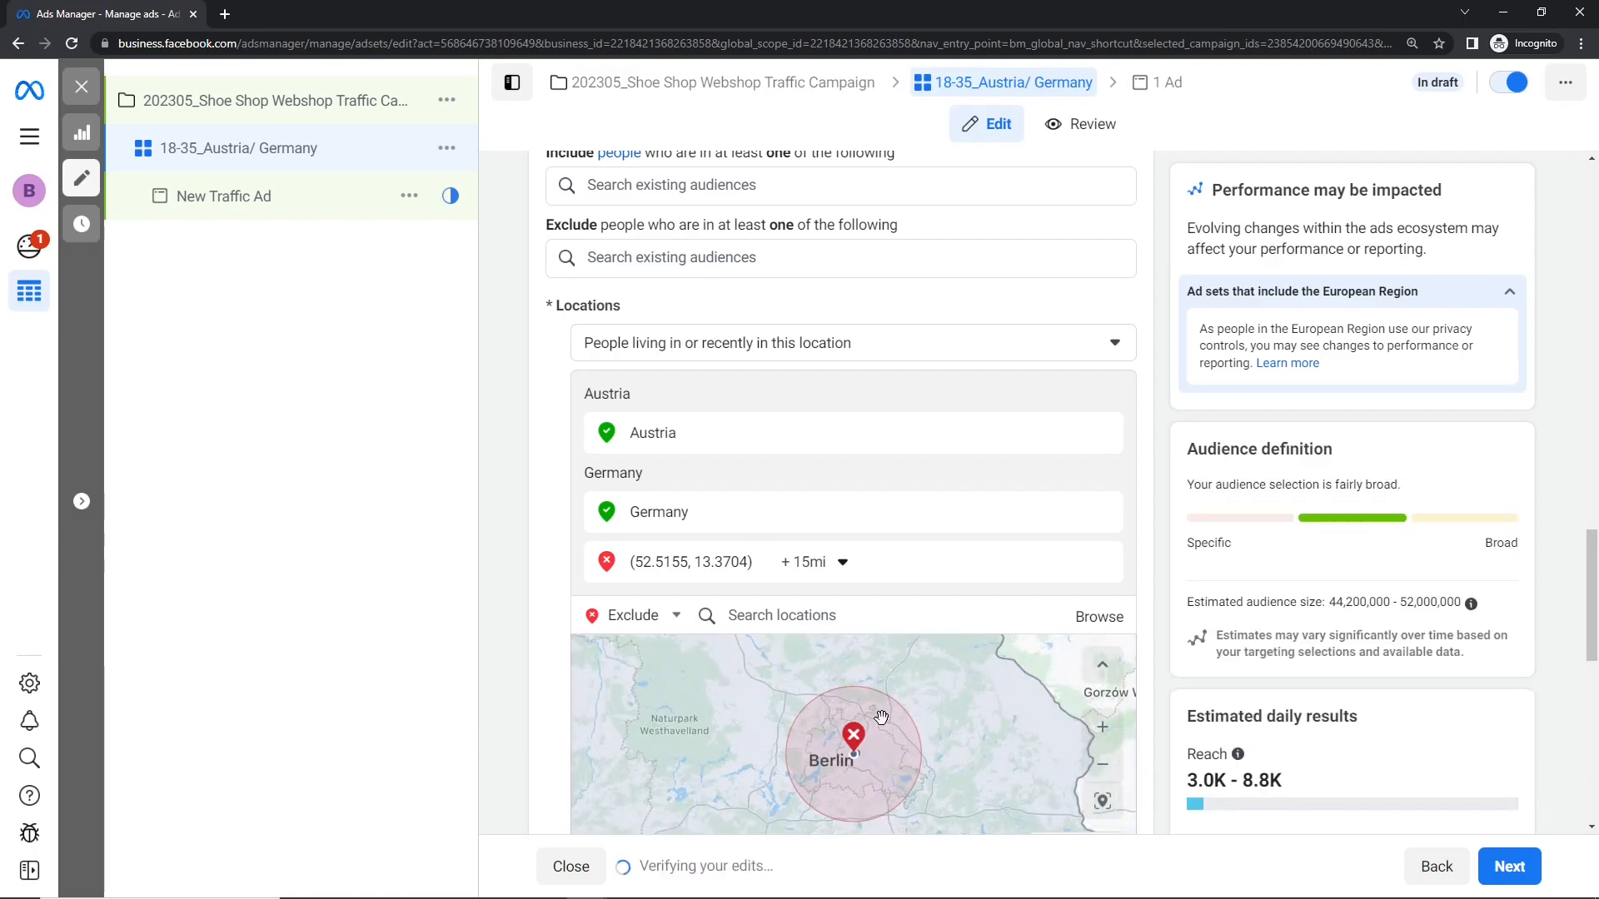
Step: Replace the excluded Berlin map pin with the city of Berlin as an excluded audience location
{"action": "left_click", "coordinate": [1104, 562]}
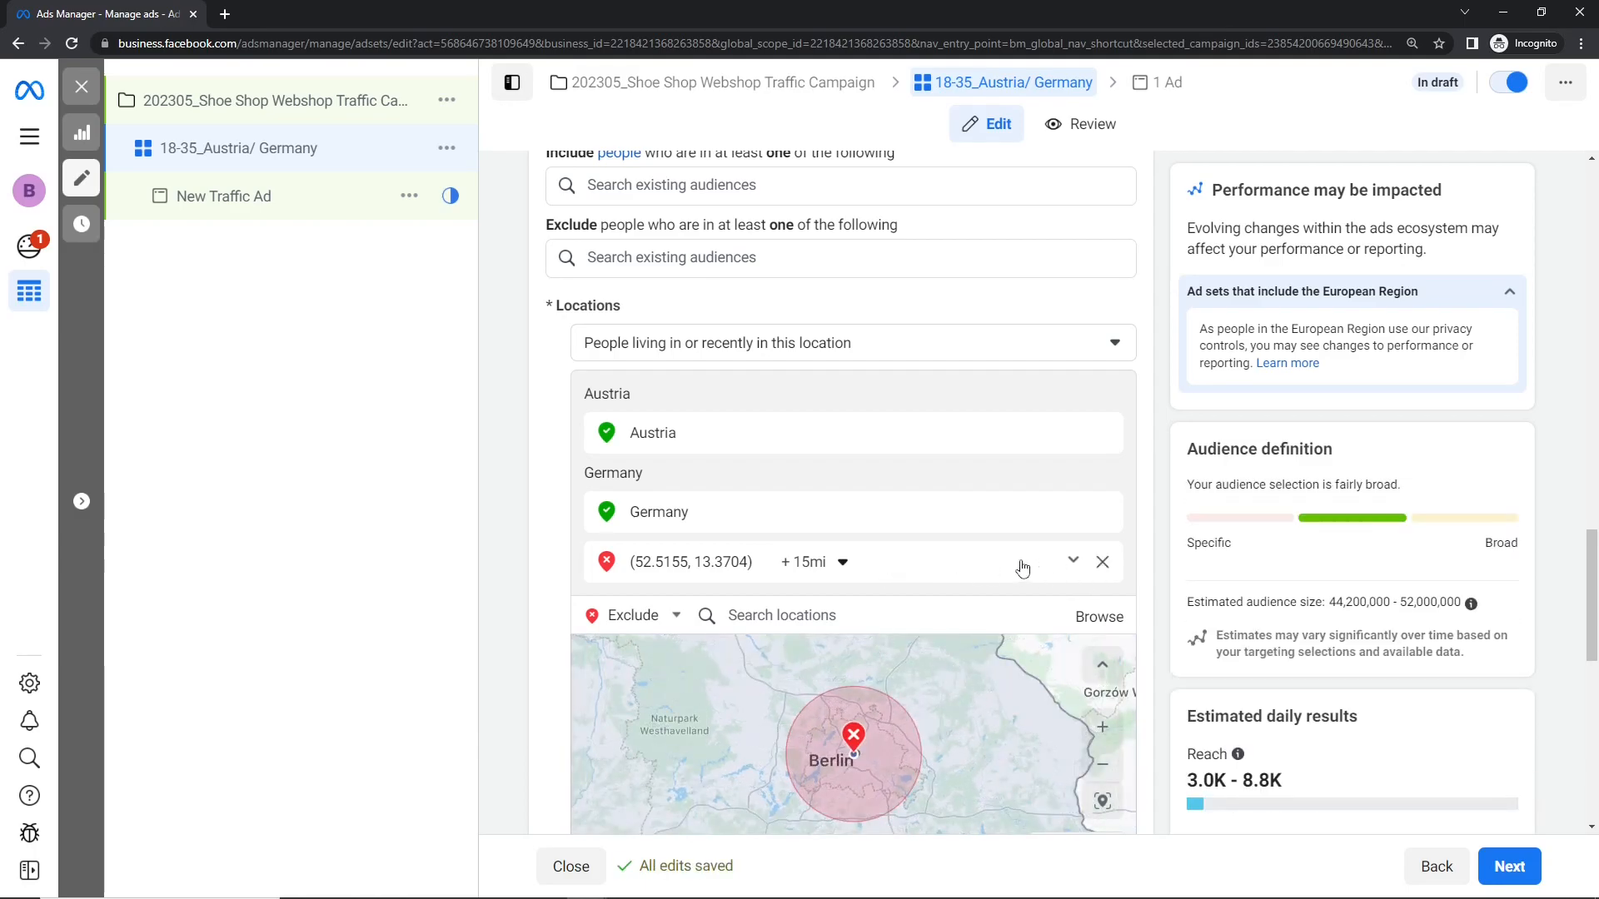
{"action": "left_click", "coordinate": [804, 571]}
{"action": "type", "text": "berlin"}
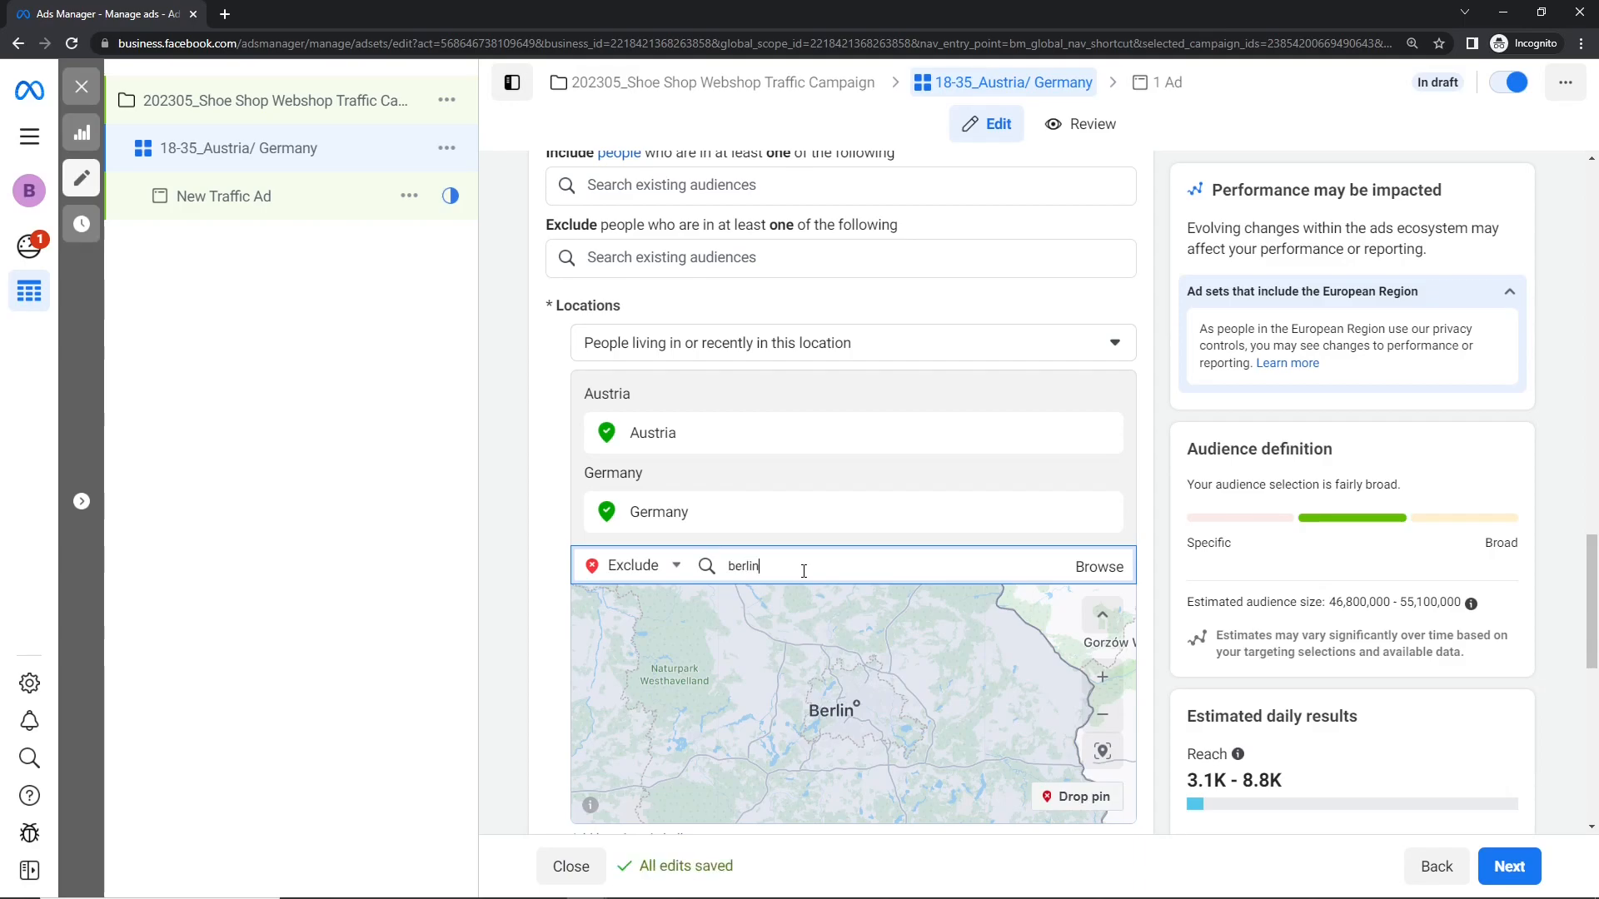
{"action": "left_click", "coordinate": [824, 609]}
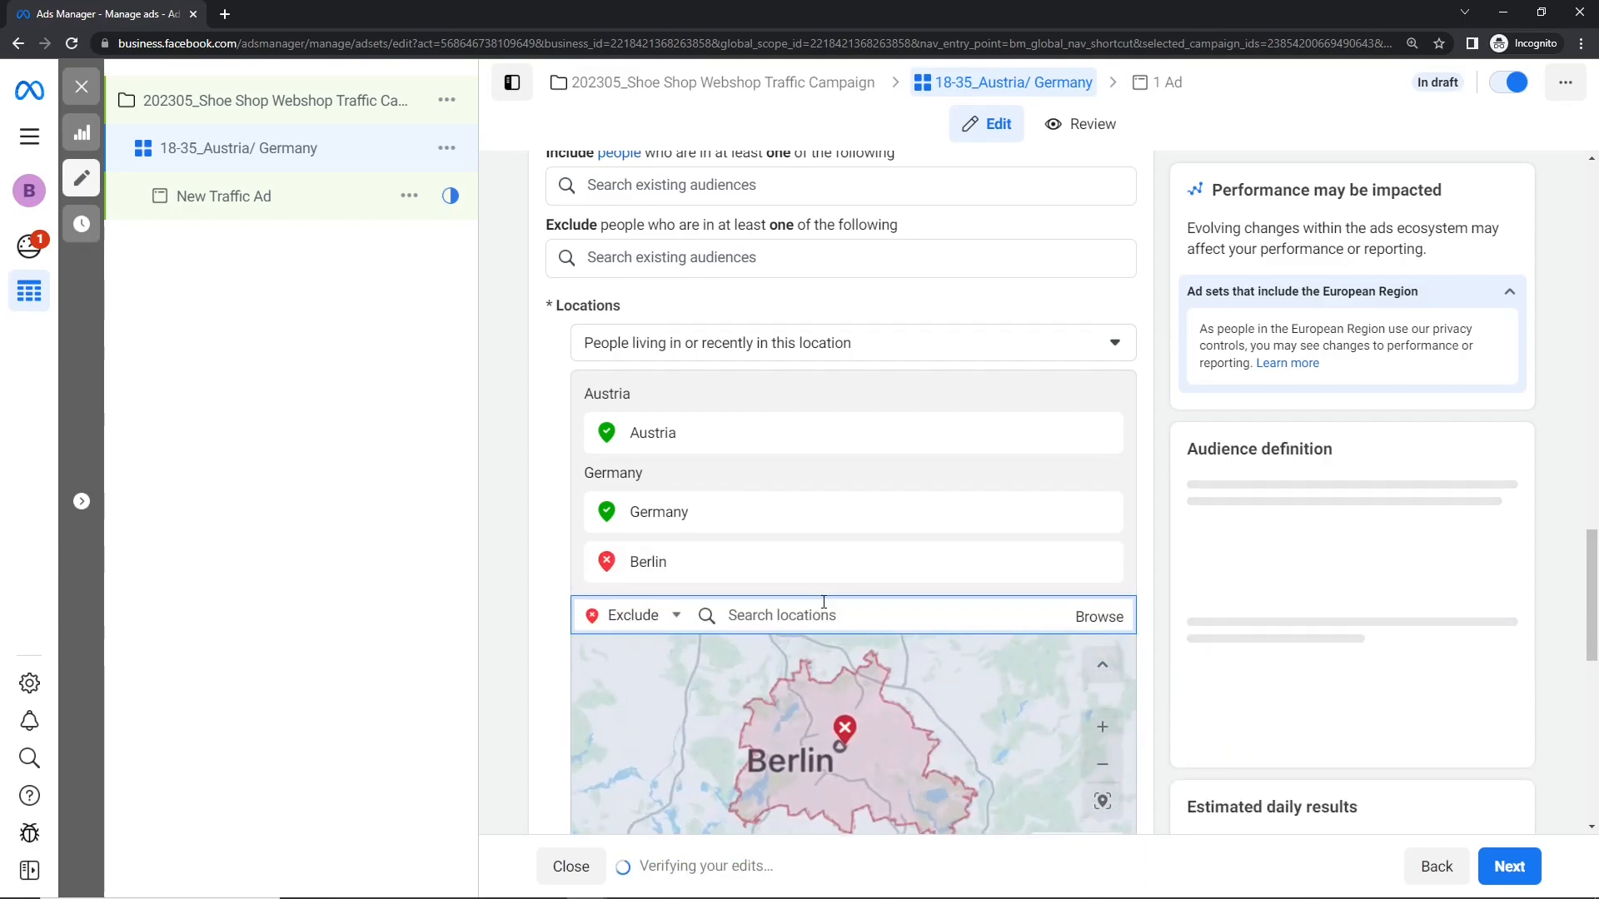
{"action": "scroll", "coordinate": [795, 714], "scroll_direction": "up", "scroll_amount": 2}
{"action": "scroll", "coordinate": [904, 704], "scroll_direction": "down", "scroll_amount": 2}
{"action": "scroll", "coordinate": [905, 703], "scroll_direction": "down", "scroll_amount": 3}
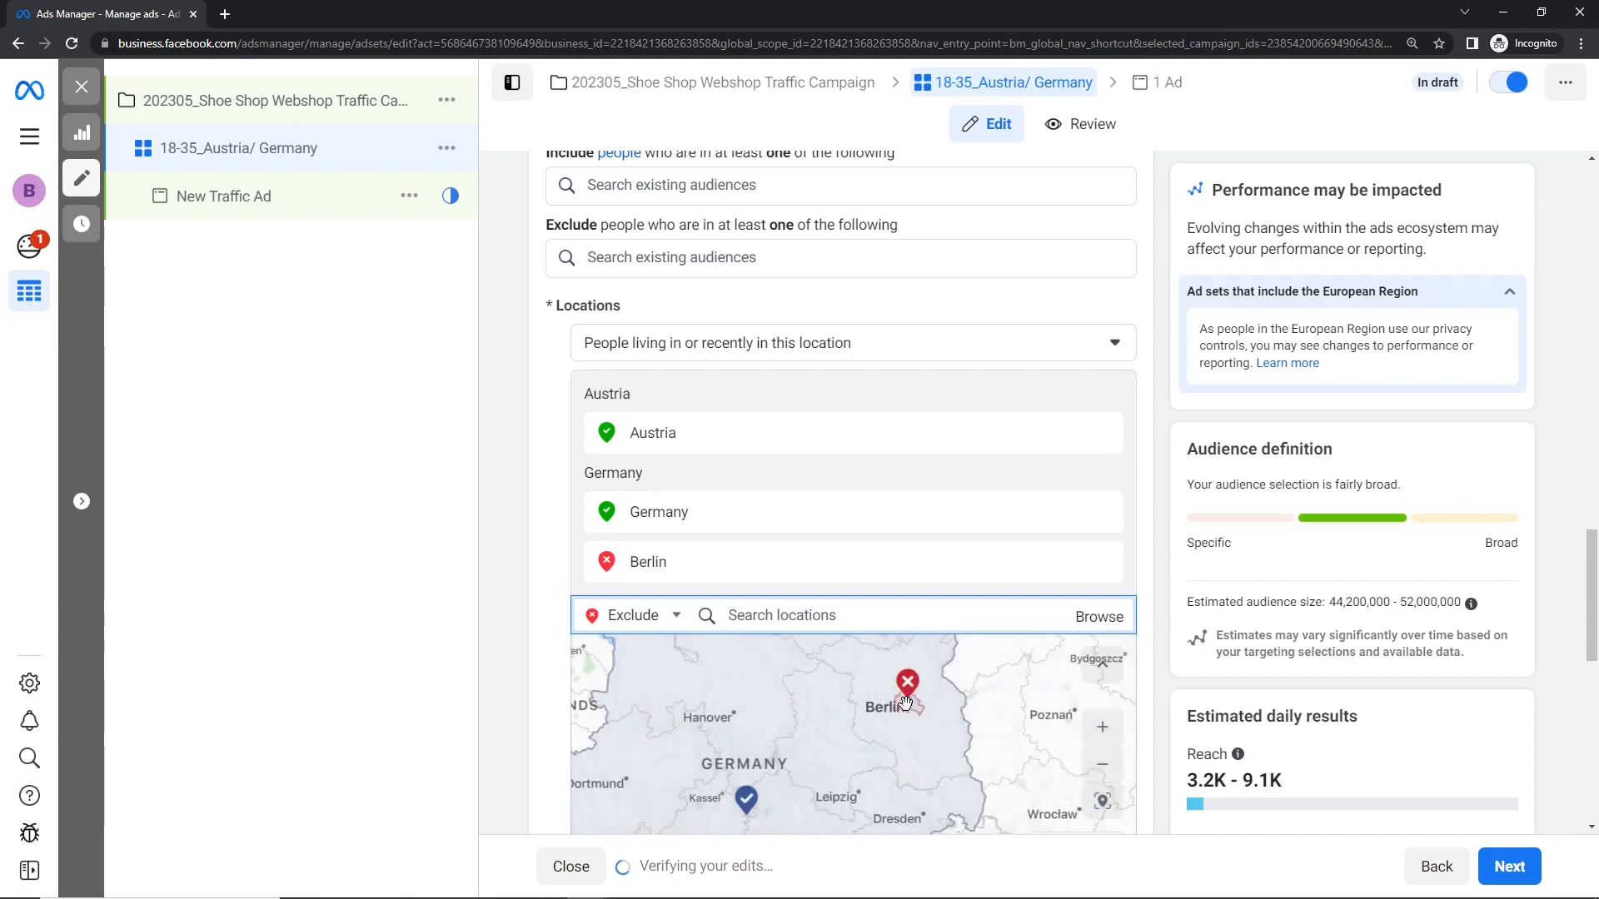
{"action": "scroll", "coordinate": [883, 674], "scroll_direction": "down", "scroll_amount": 1}
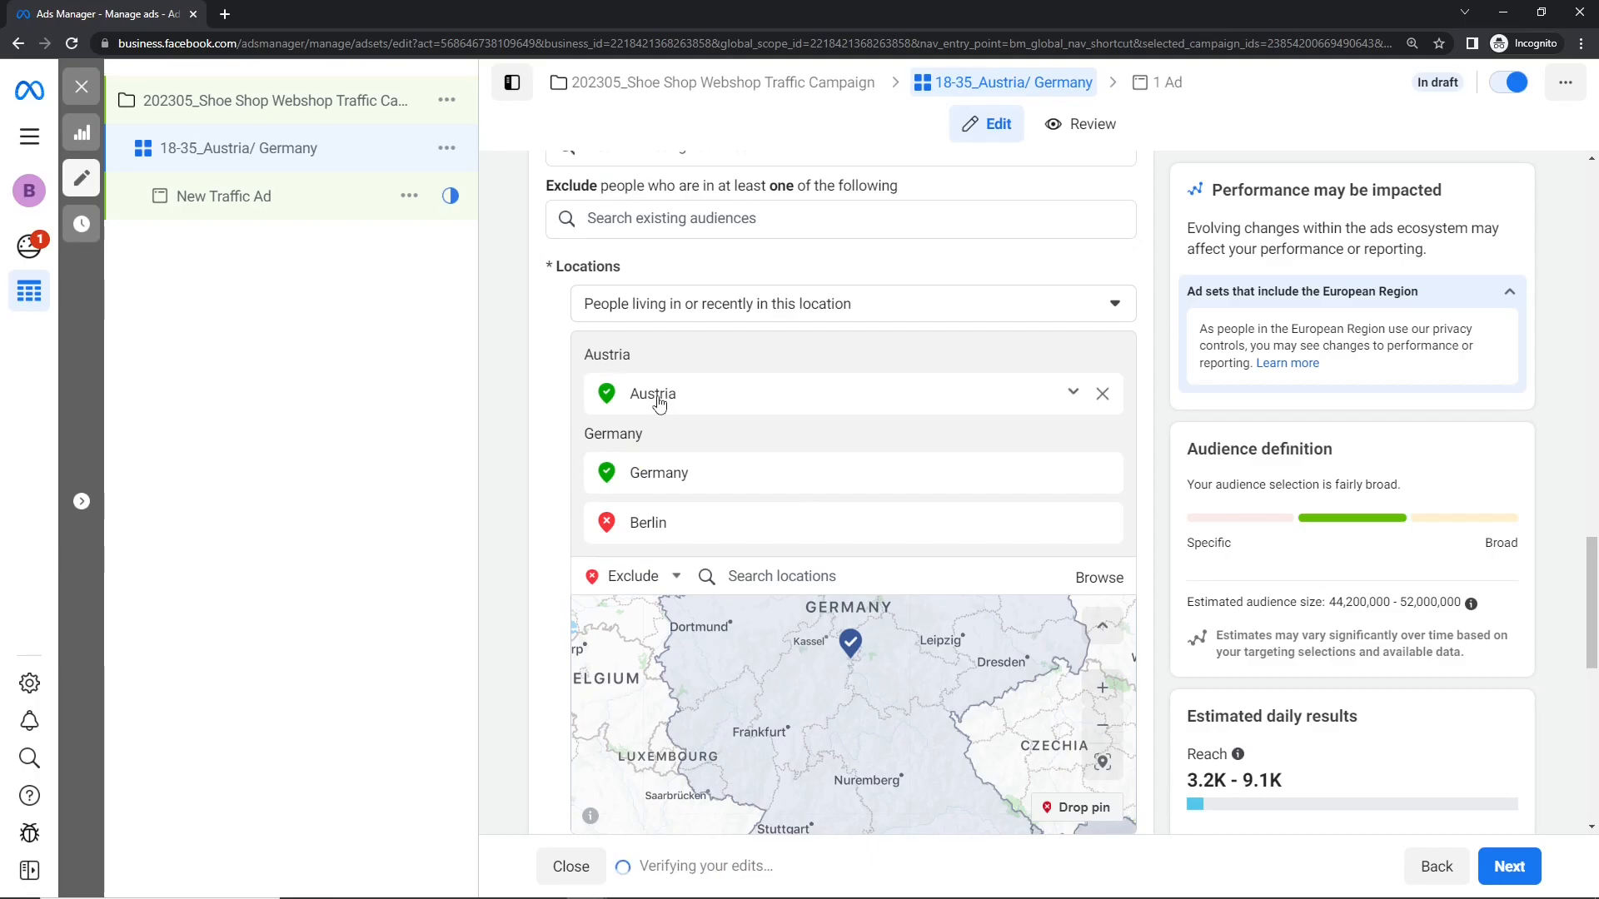
{"action": "scroll", "coordinate": [787, 682], "scroll_direction": "down", "scroll_amount": 3}
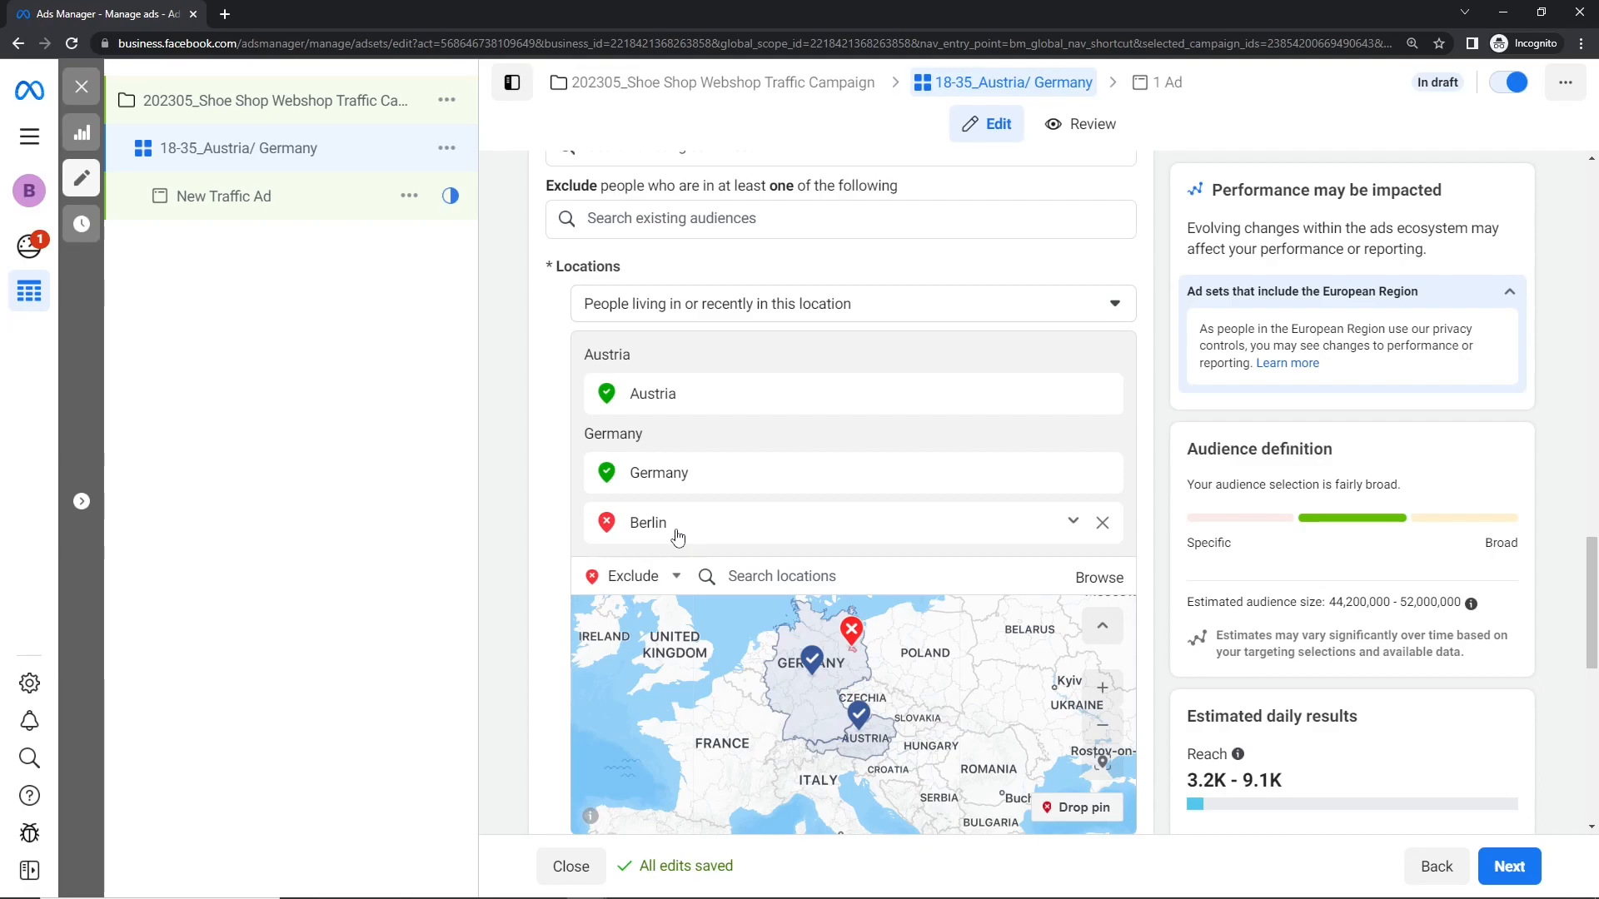
Step: Remove the city of Berlin from the excluded locations and compare the estimated audience size before and after
{"action": "left_click_drag", "start_coordinate": [1330, 603], "coordinate": [1414, 605]}
{"action": "left_click", "coordinate": [1321, 623]}
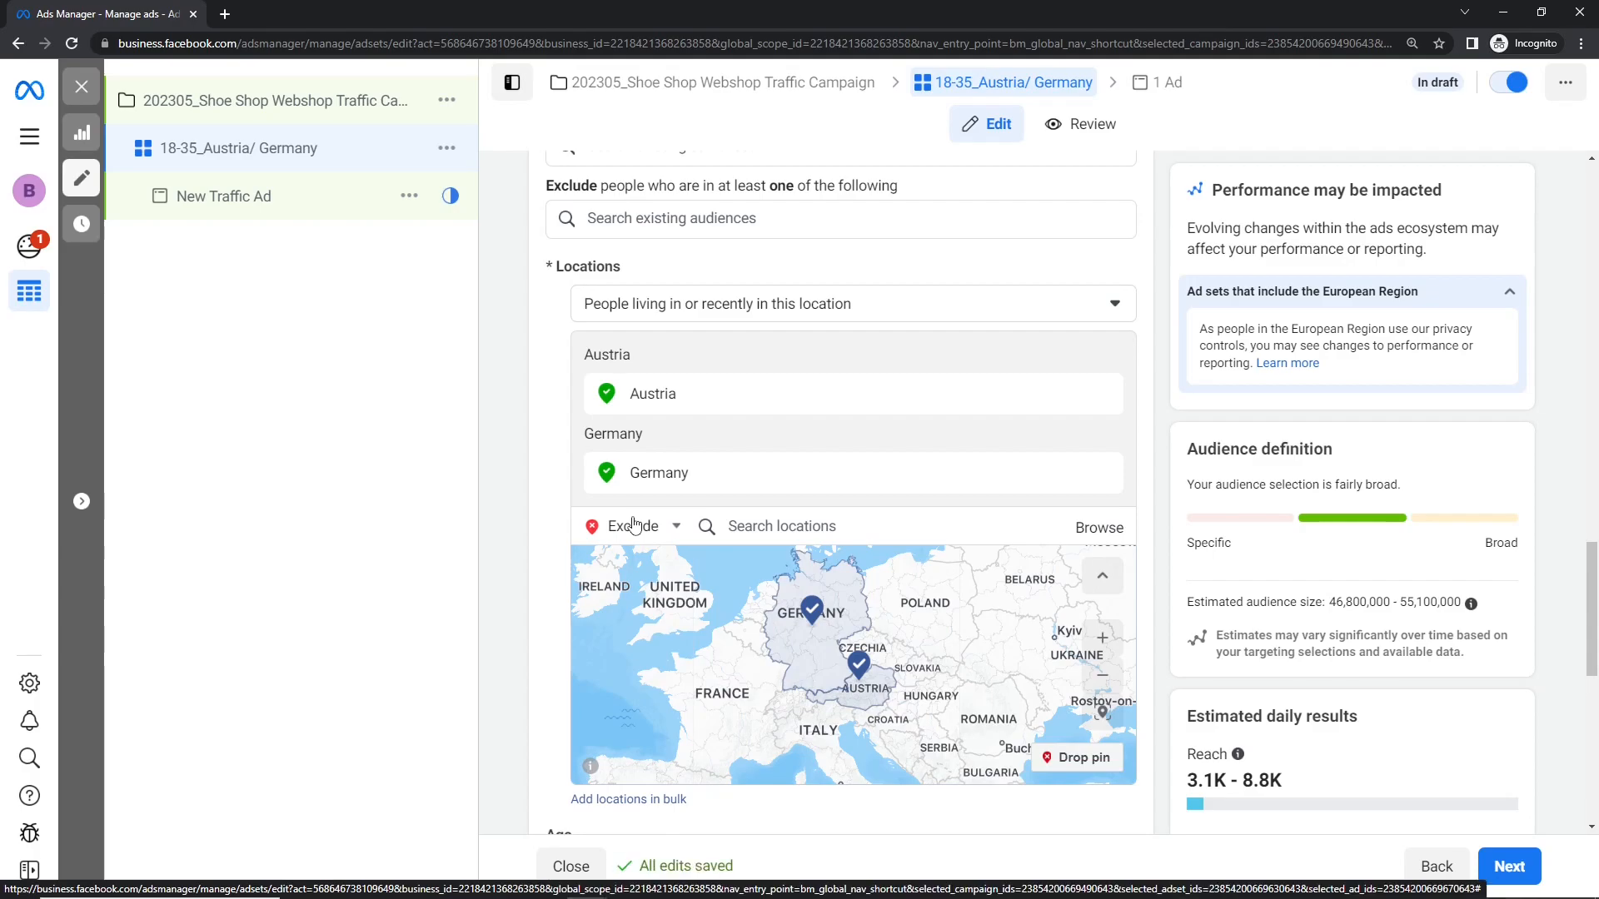
{"action": "left_click_drag", "start_coordinate": [1330, 602], "coordinate": [1393, 602]}
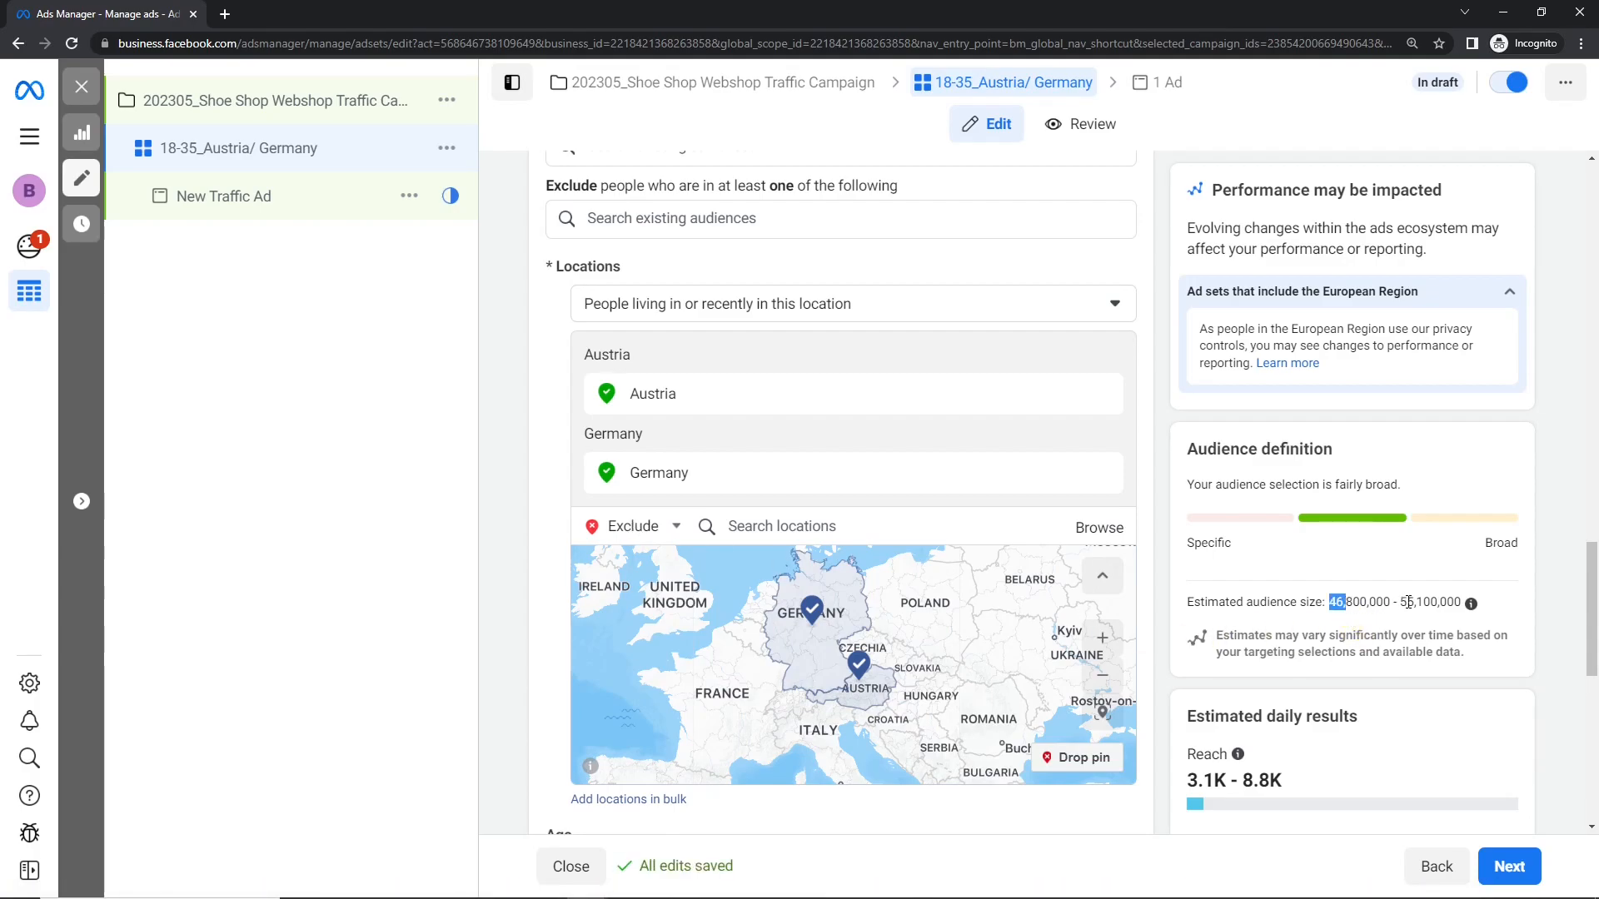
Step: Remove Germany from the included locations and check the estimated audience size for Austria alone
{"action": "left_click", "coordinate": [1099, 471]}
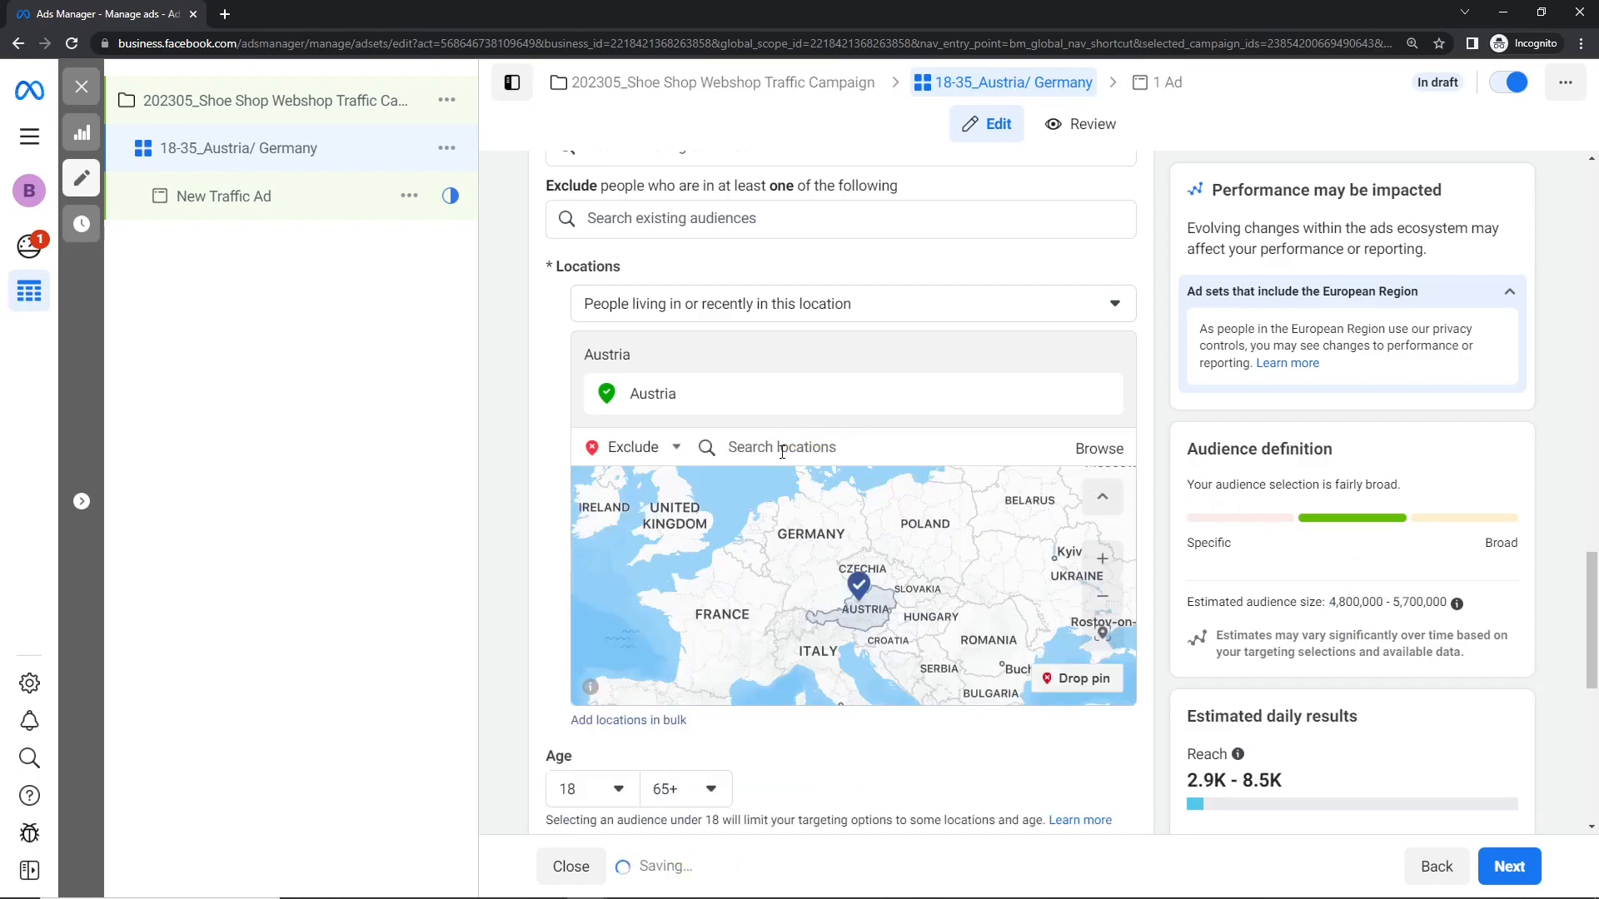
{"action": "left_click_drag", "start_coordinate": [1330, 603], "coordinate": [1346, 602]}
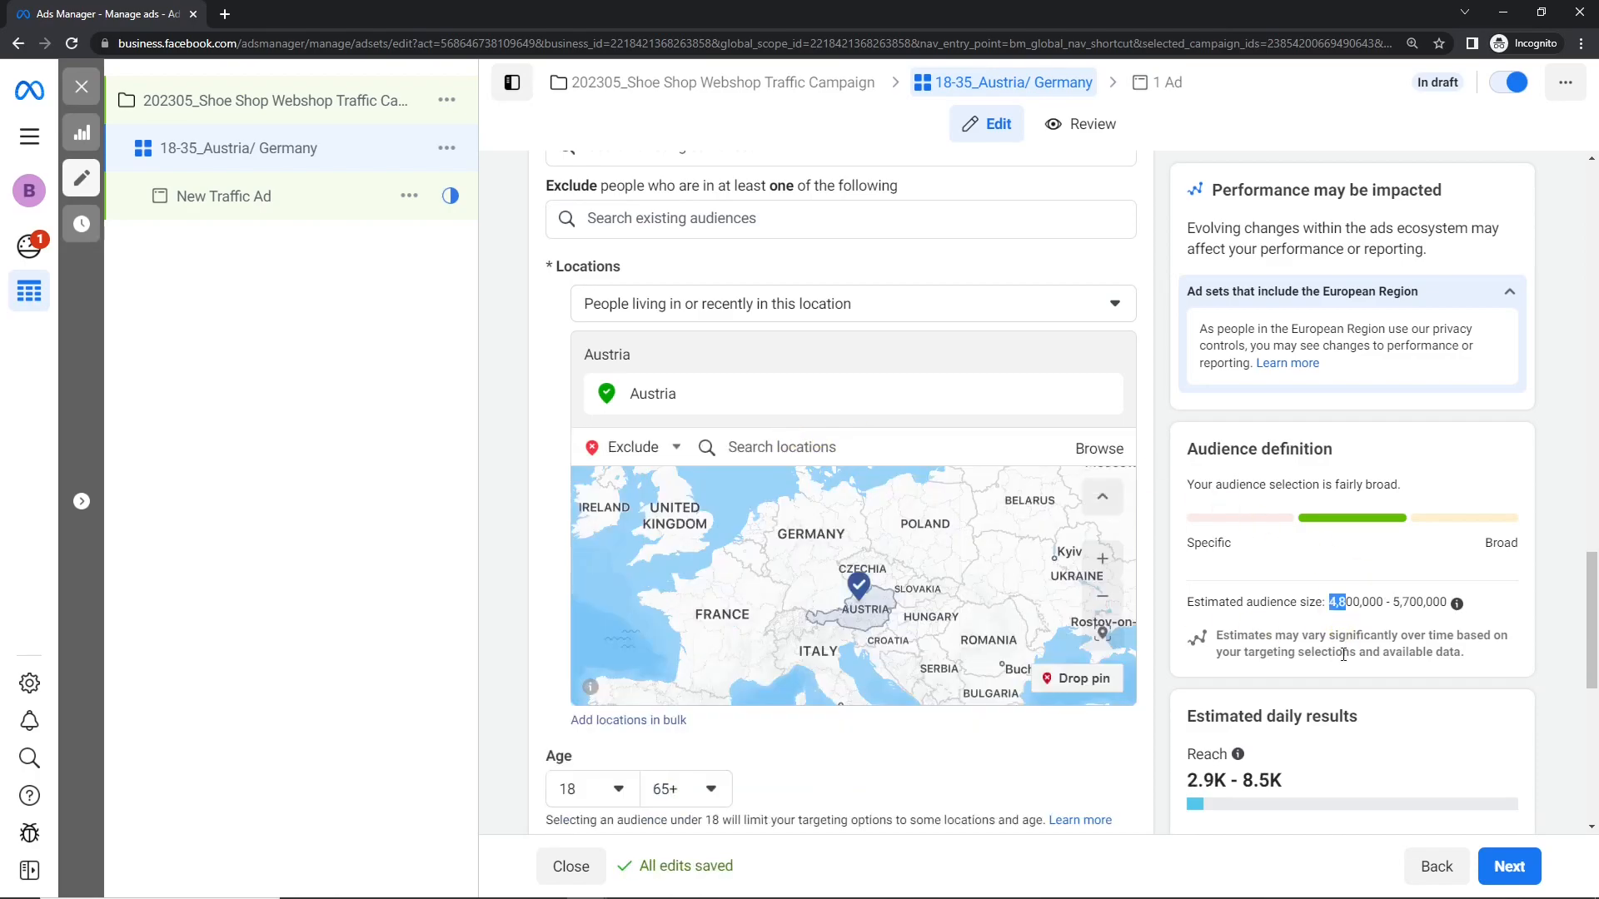
{"action": "left_click", "coordinate": [1402, 602]}
Step: Switch the location entry mode to Include and add the country Germany alongside Austria
{"action": "left_click", "coordinate": [635, 447]}
{"action": "left_click", "coordinate": [620, 473]}
{"action": "left_click", "coordinate": [739, 463]}
{"action": "type", "text": "germany"}
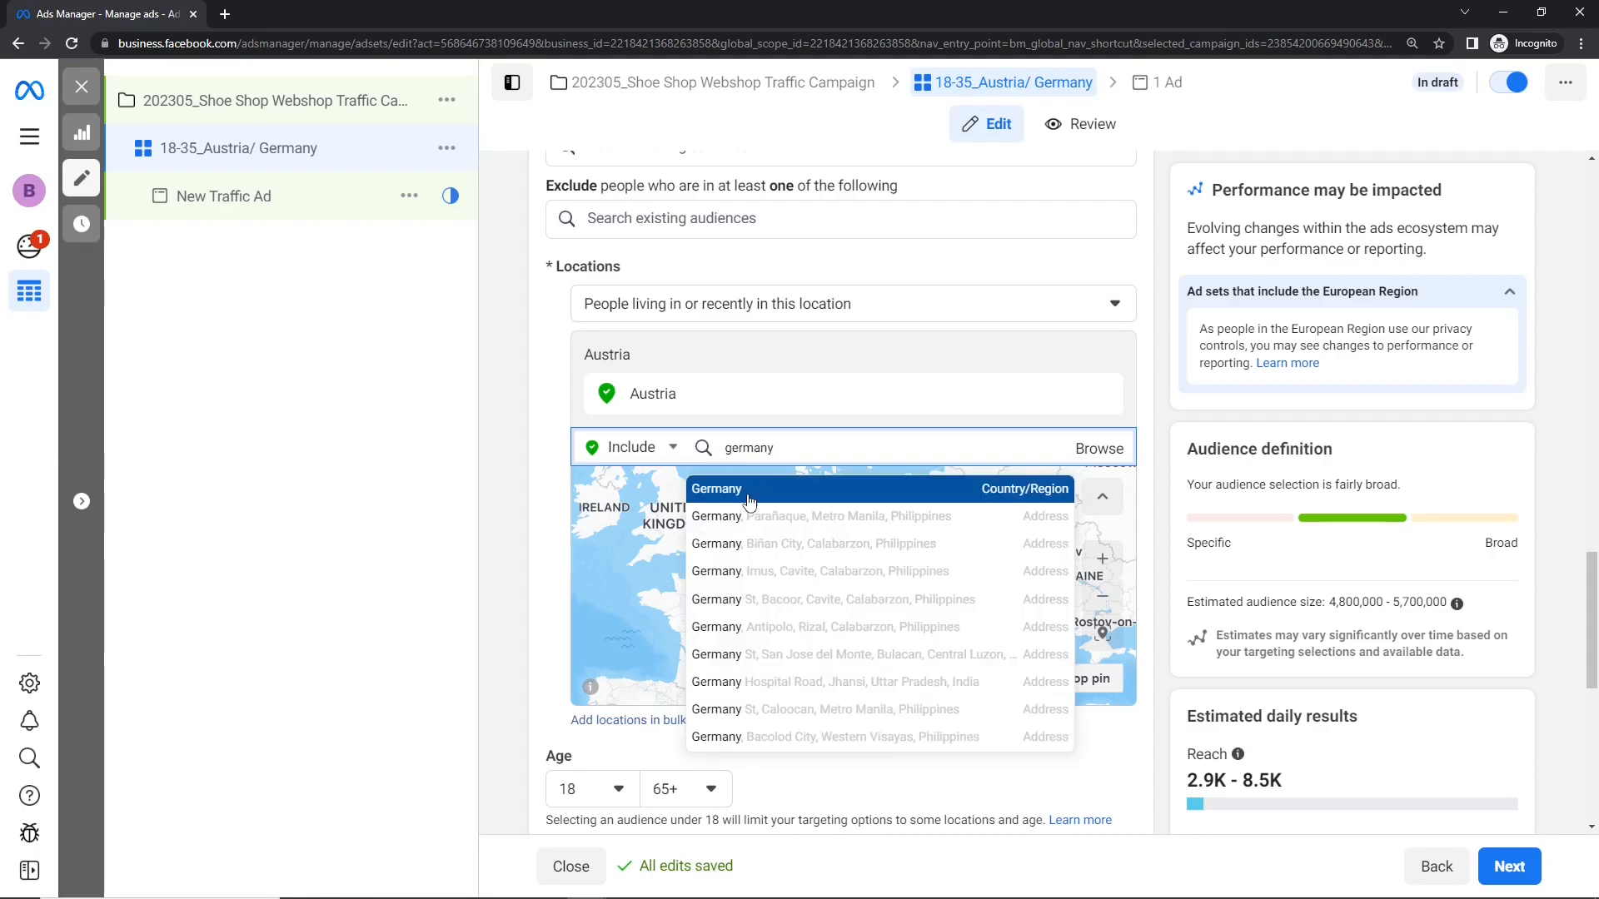
{"action": "left_click", "coordinate": [749, 493]}
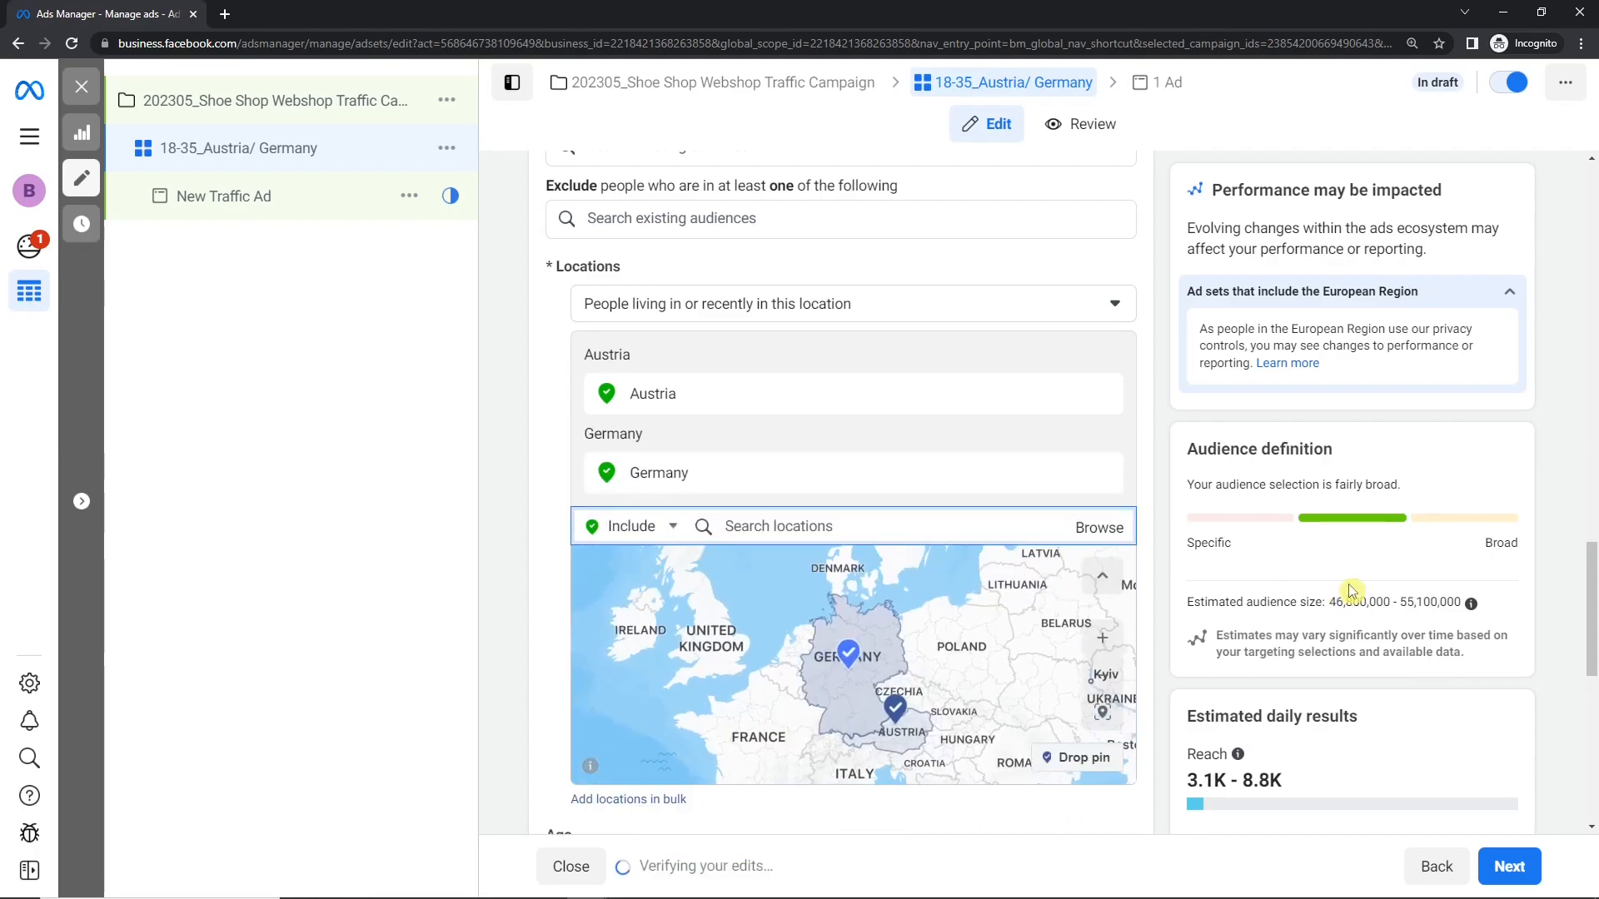
Step: Compare the estimated daily reach and link clicks before and after removing Germany from the included locations
{"action": "scroll", "coordinate": [1593, 613], "scroll_direction": "down", "scroll_amount": 3}
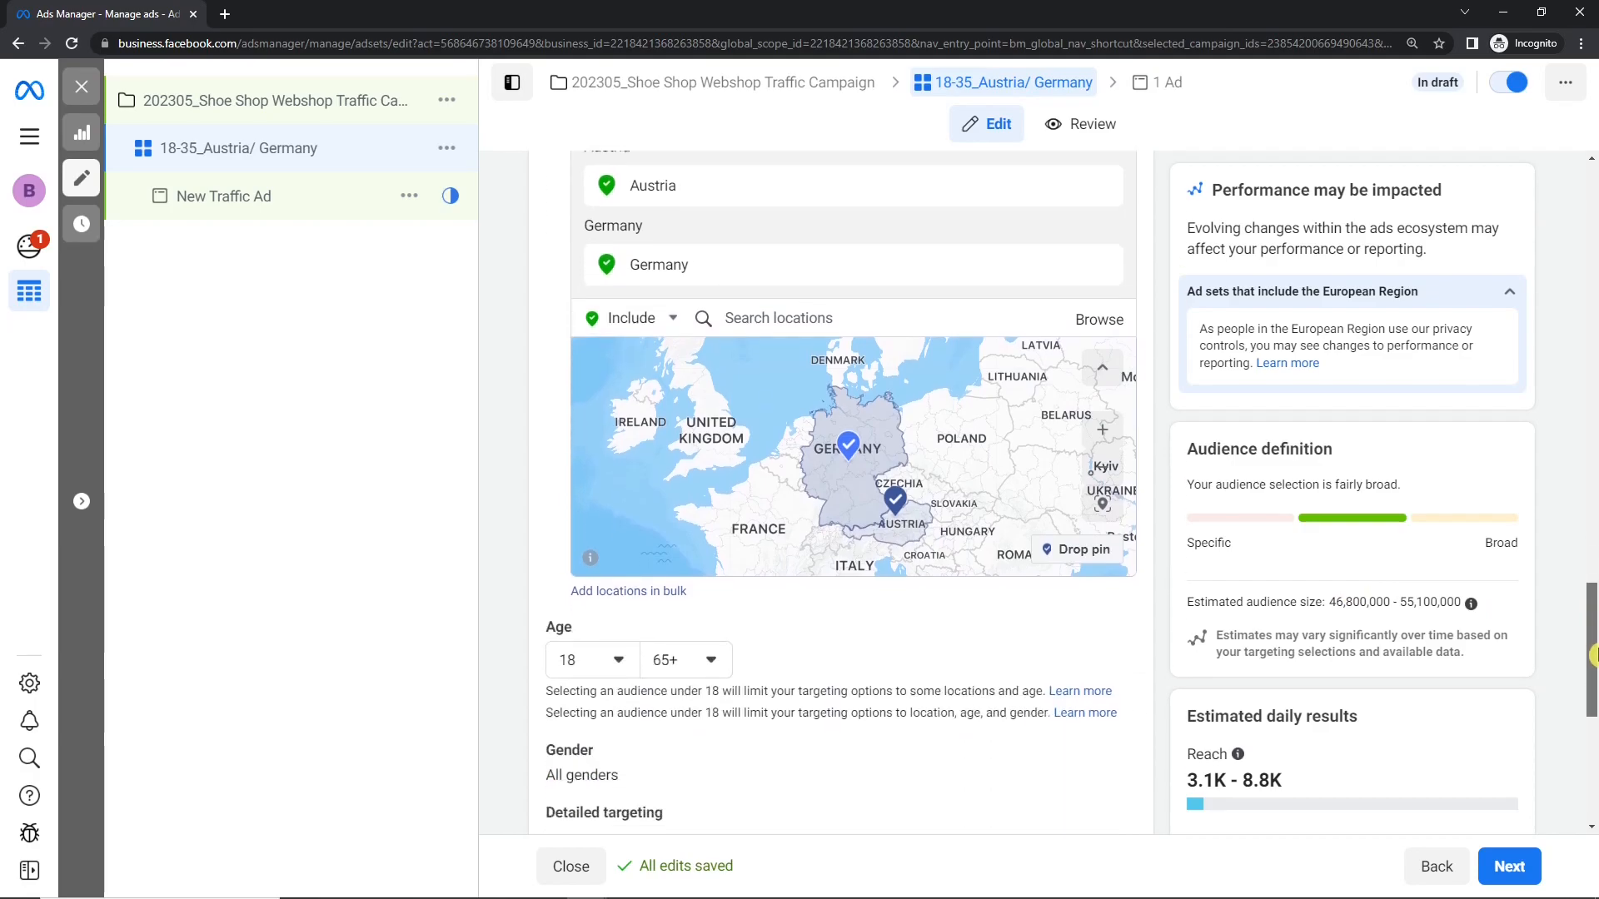
{"action": "scroll", "coordinate": [1593, 688], "scroll_direction": "down", "scroll_amount": 5}
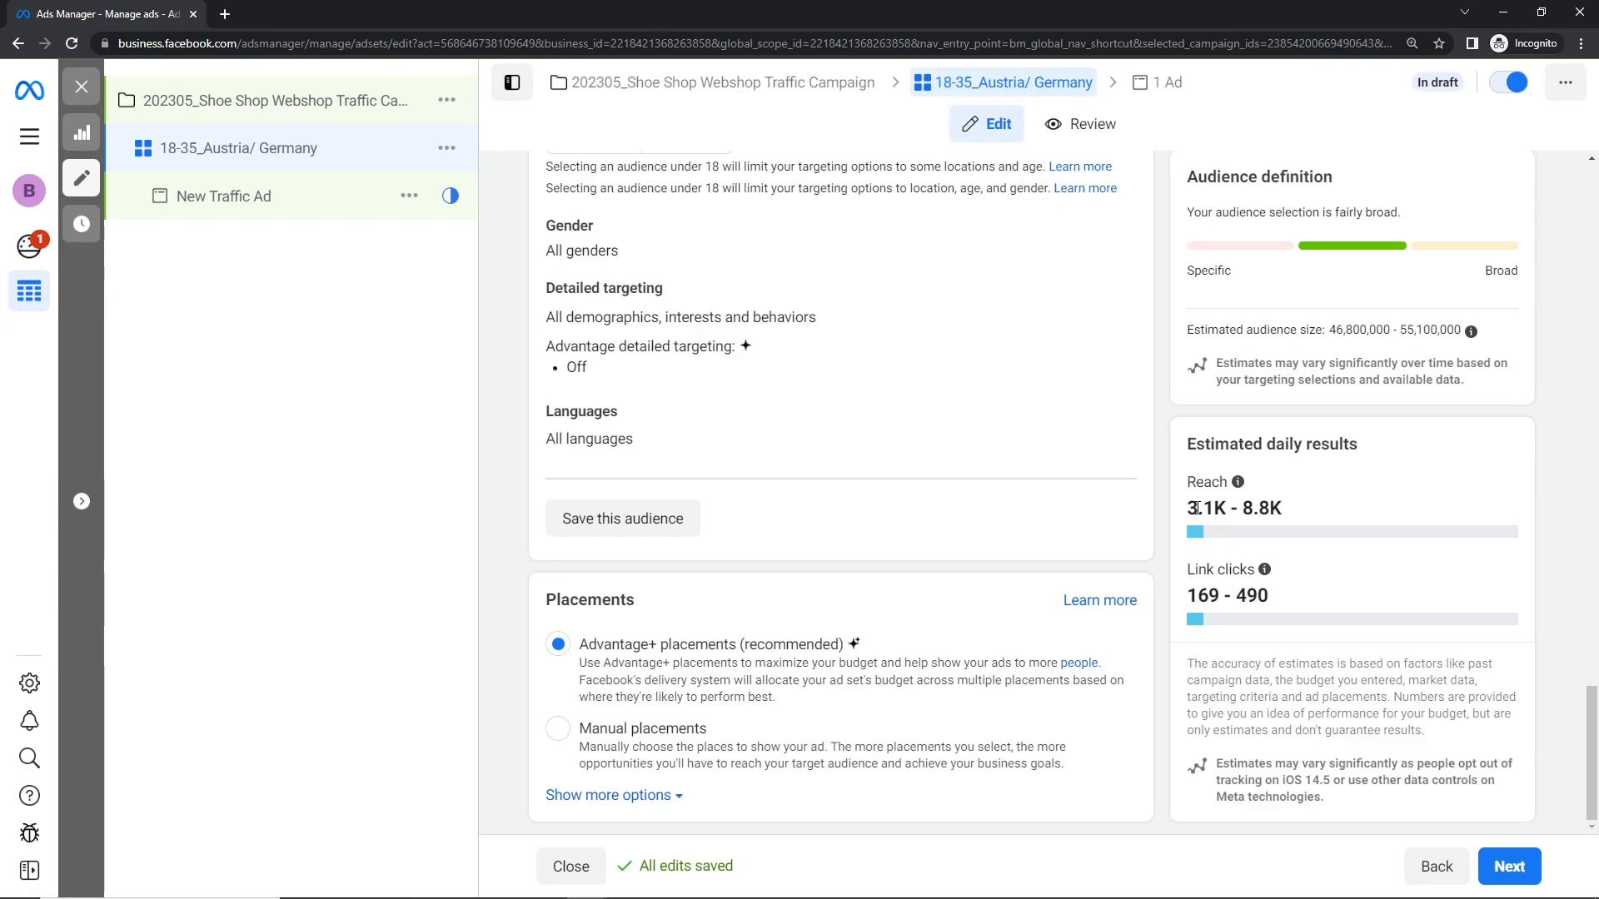
{"action": "left_click_drag", "start_coordinate": [1188, 595], "coordinate": [1219, 595]}
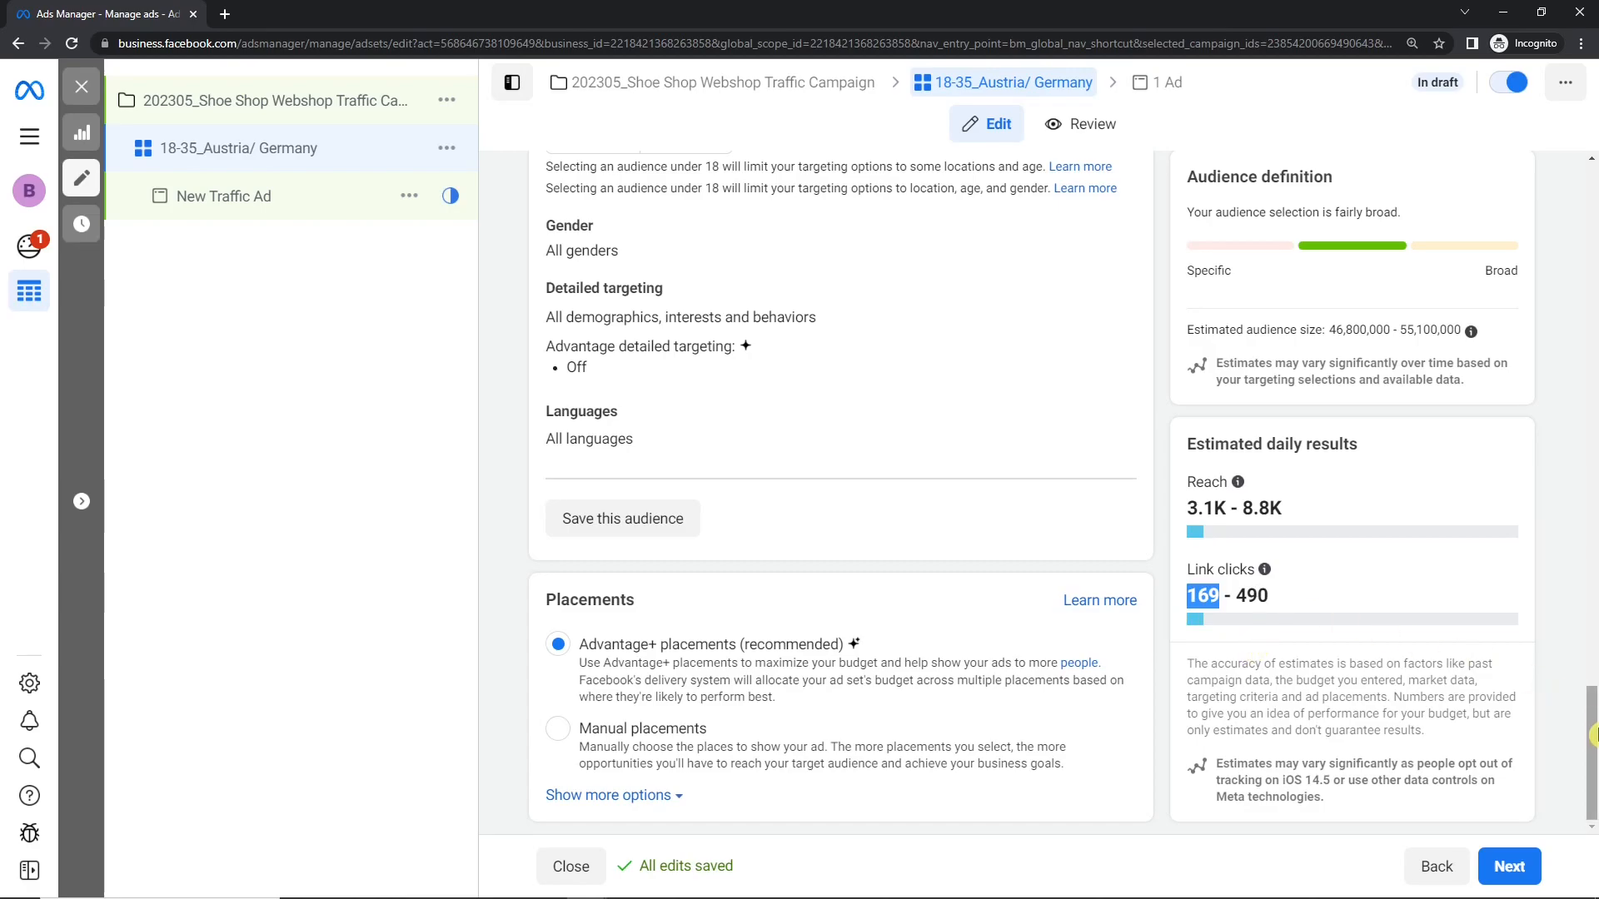
{"action": "scroll", "coordinate": [1251, 650], "scroll_direction": "up", "scroll_amount": 5}
{"action": "left_click", "coordinate": [1105, 601]}
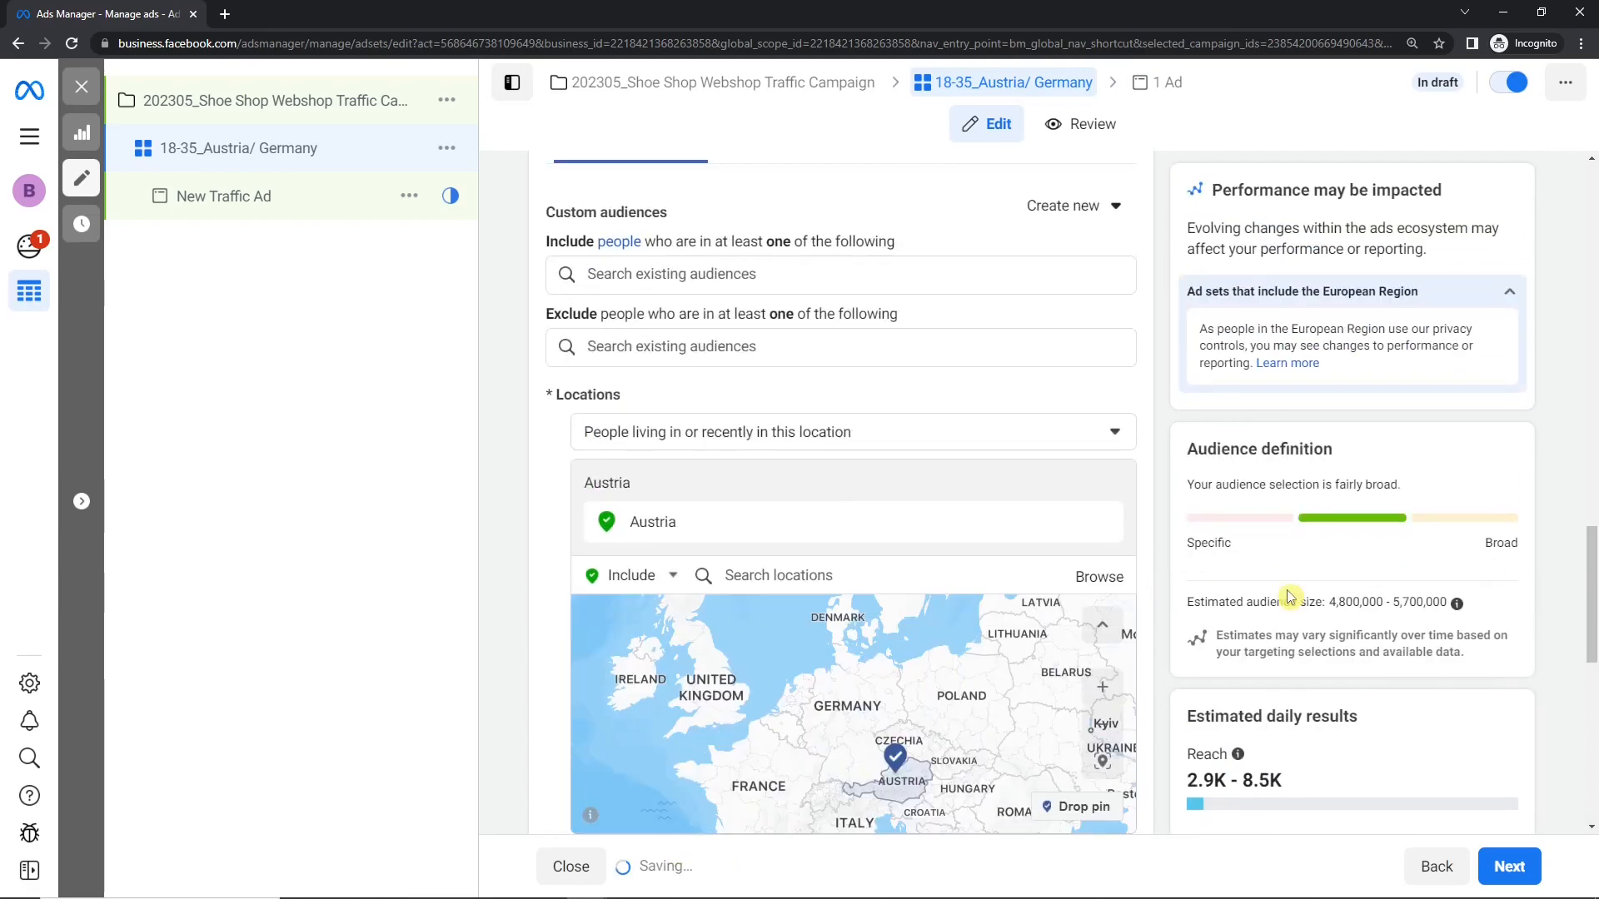
{"action": "left_click_drag", "start_coordinate": [1593, 602], "coordinate": [1592, 769]}
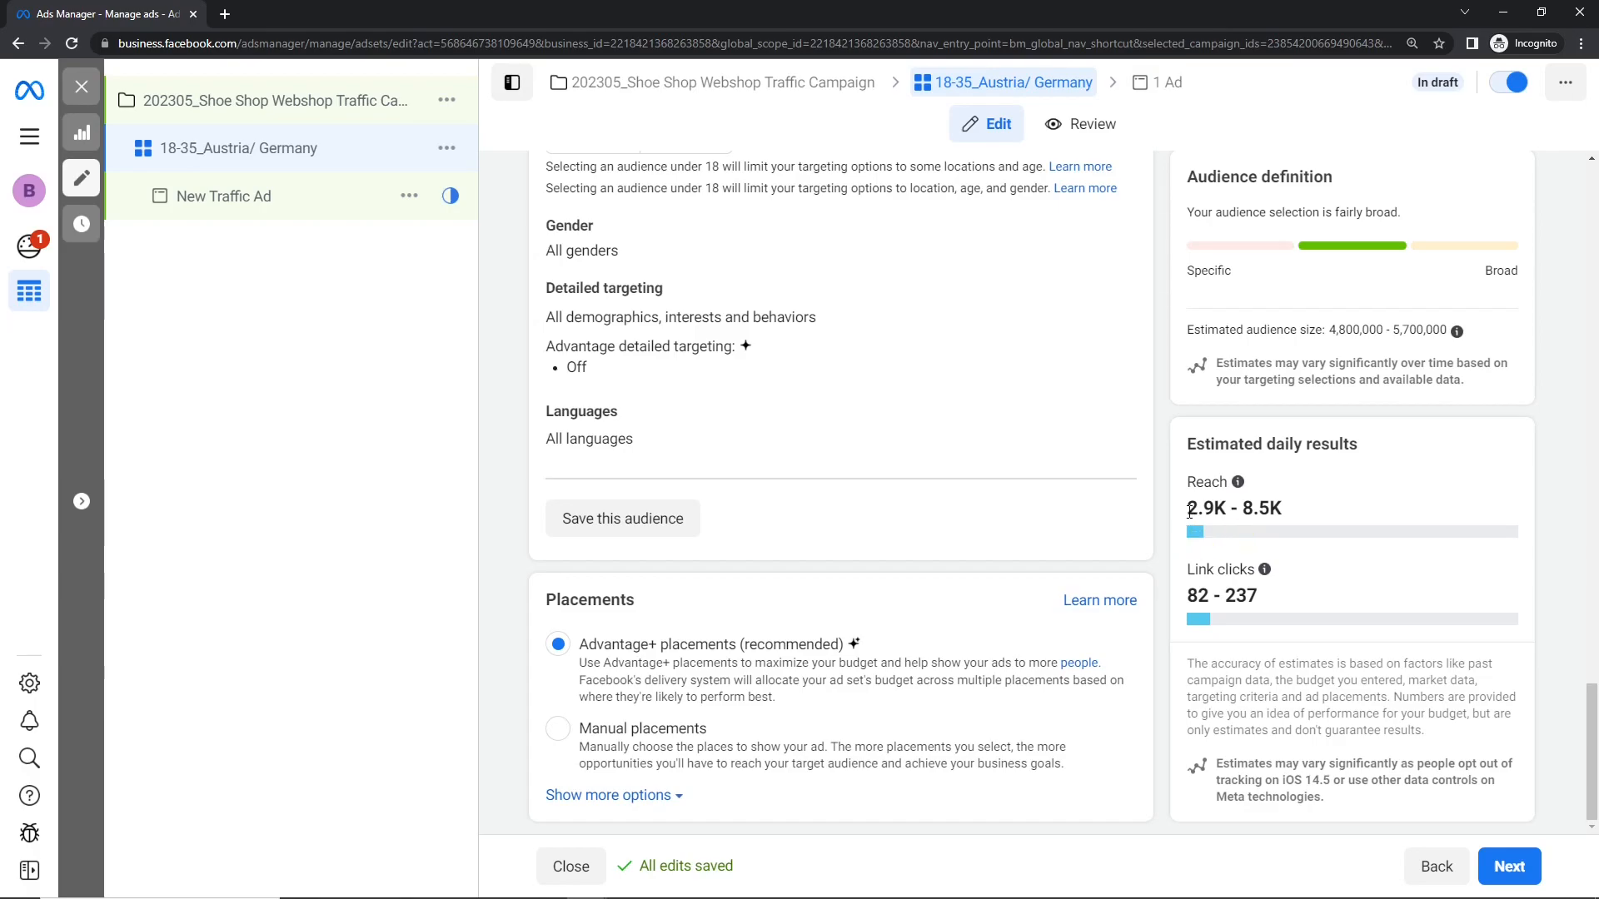
{"action": "left_click_drag", "start_coordinate": [1185, 505], "coordinate": [1266, 591]}
{"action": "left_click", "coordinate": [1370, 578]}
{"action": "left_click_drag", "start_coordinate": [1592, 765], "coordinate": [1592, 639]}
Step: Add the country Germany back to the included locations and check the estimated daily reach
{"action": "left_click", "coordinate": [795, 397]}
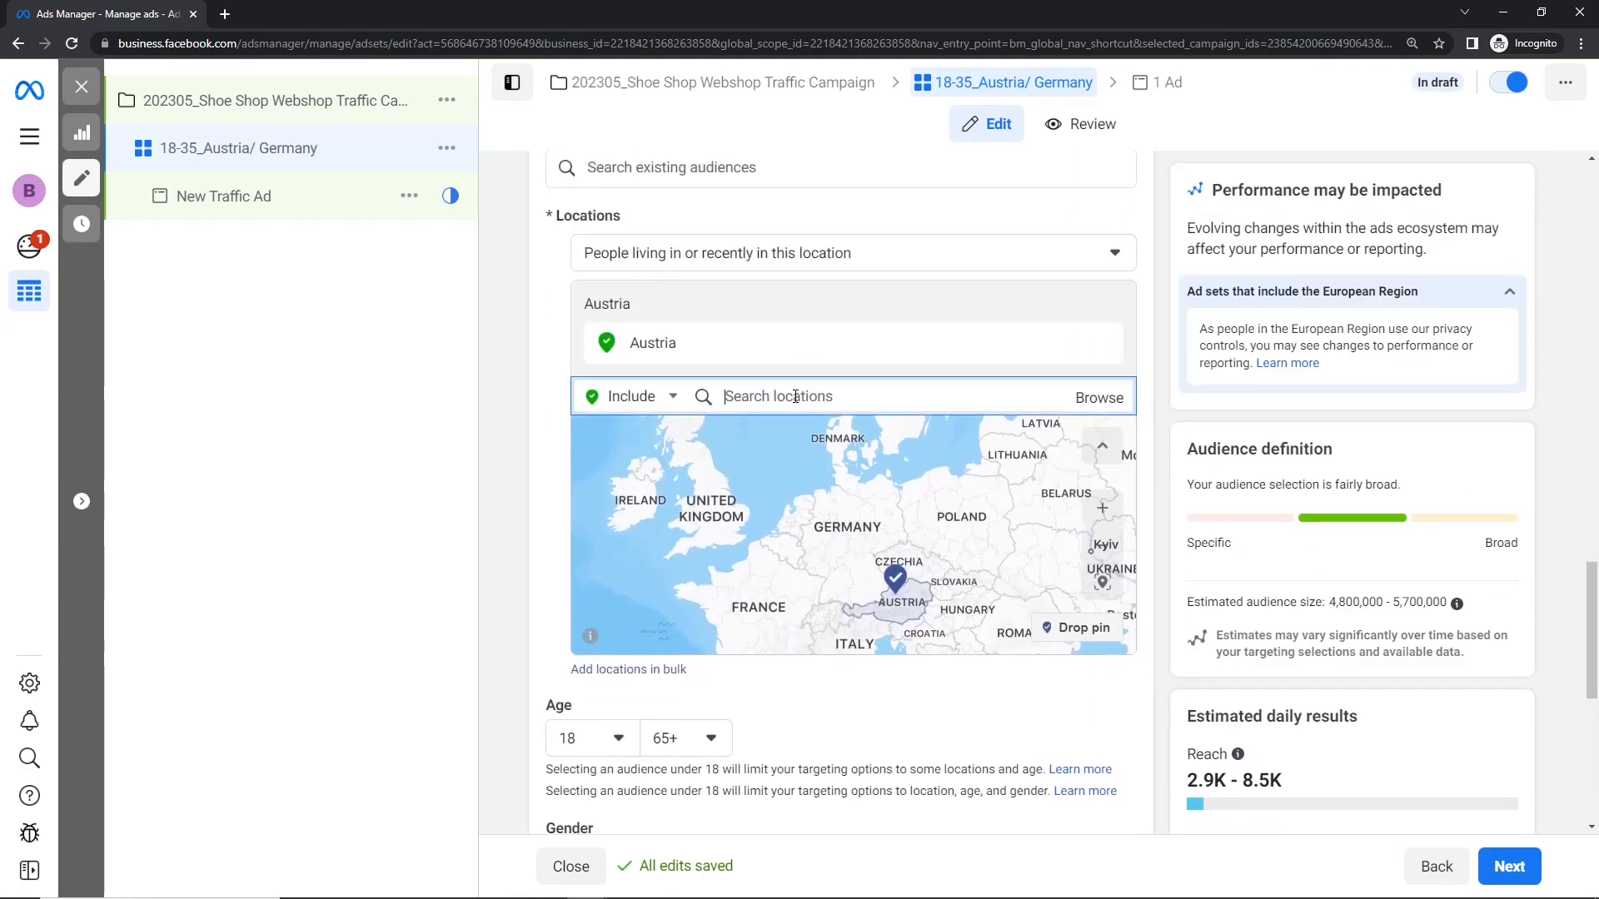
{"action": "type", "text": "germany"}
{"action": "left_click", "coordinate": [797, 438]}
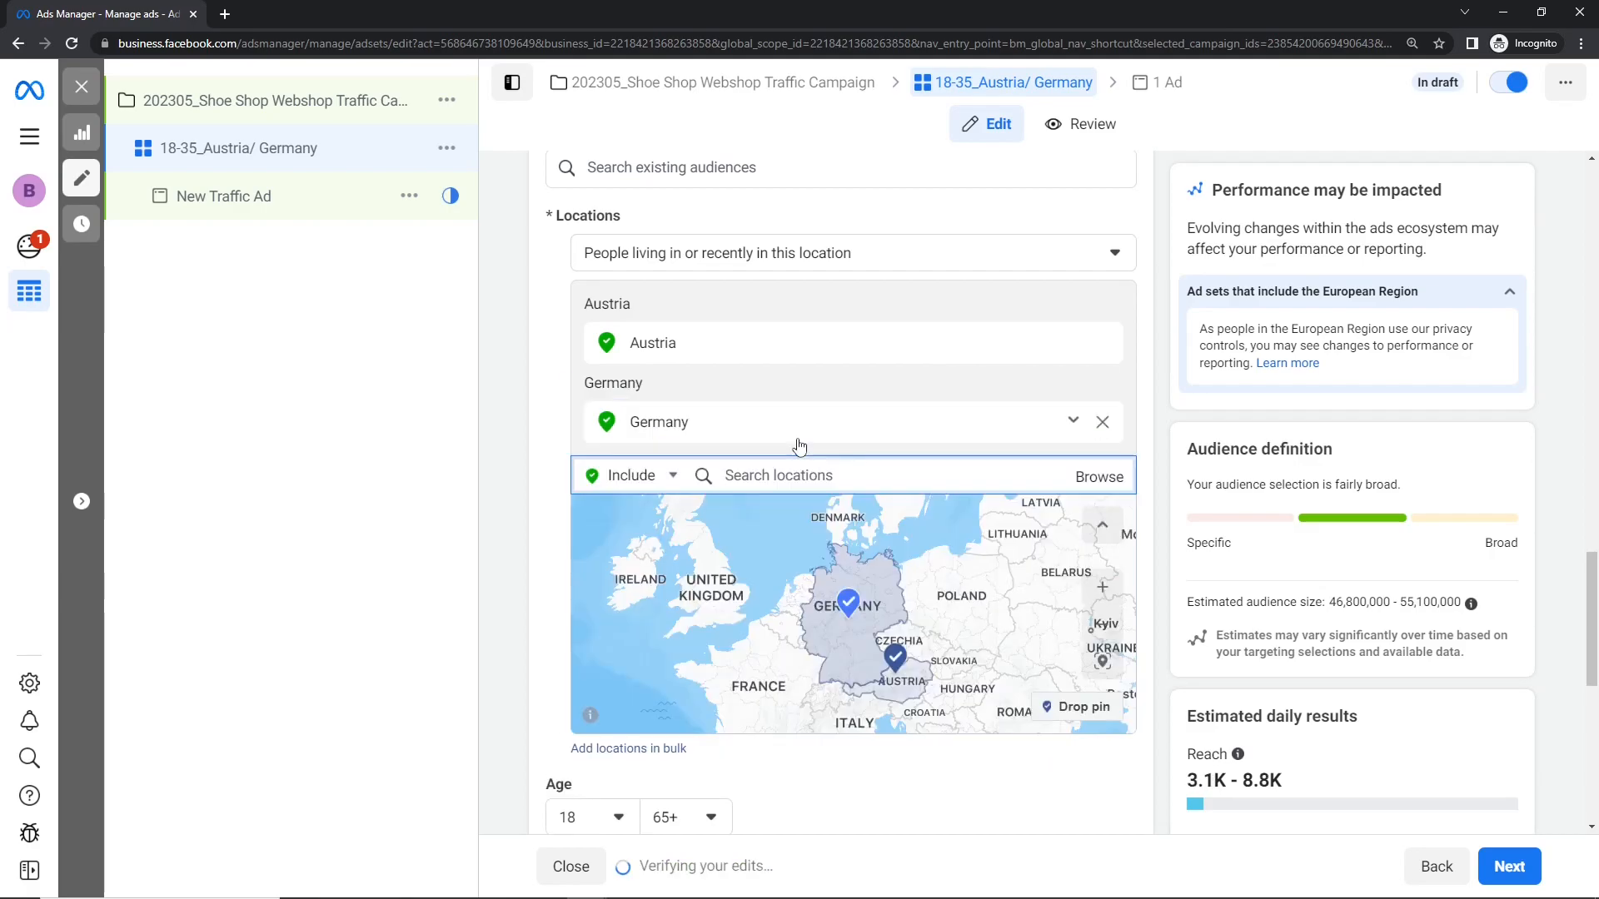
{"action": "left_click_drag", "start_coordinate": [1581, 592], "coordinate": [1584, 686]}
{"action": "mouse_move", "coordinate": [1304, 691]}
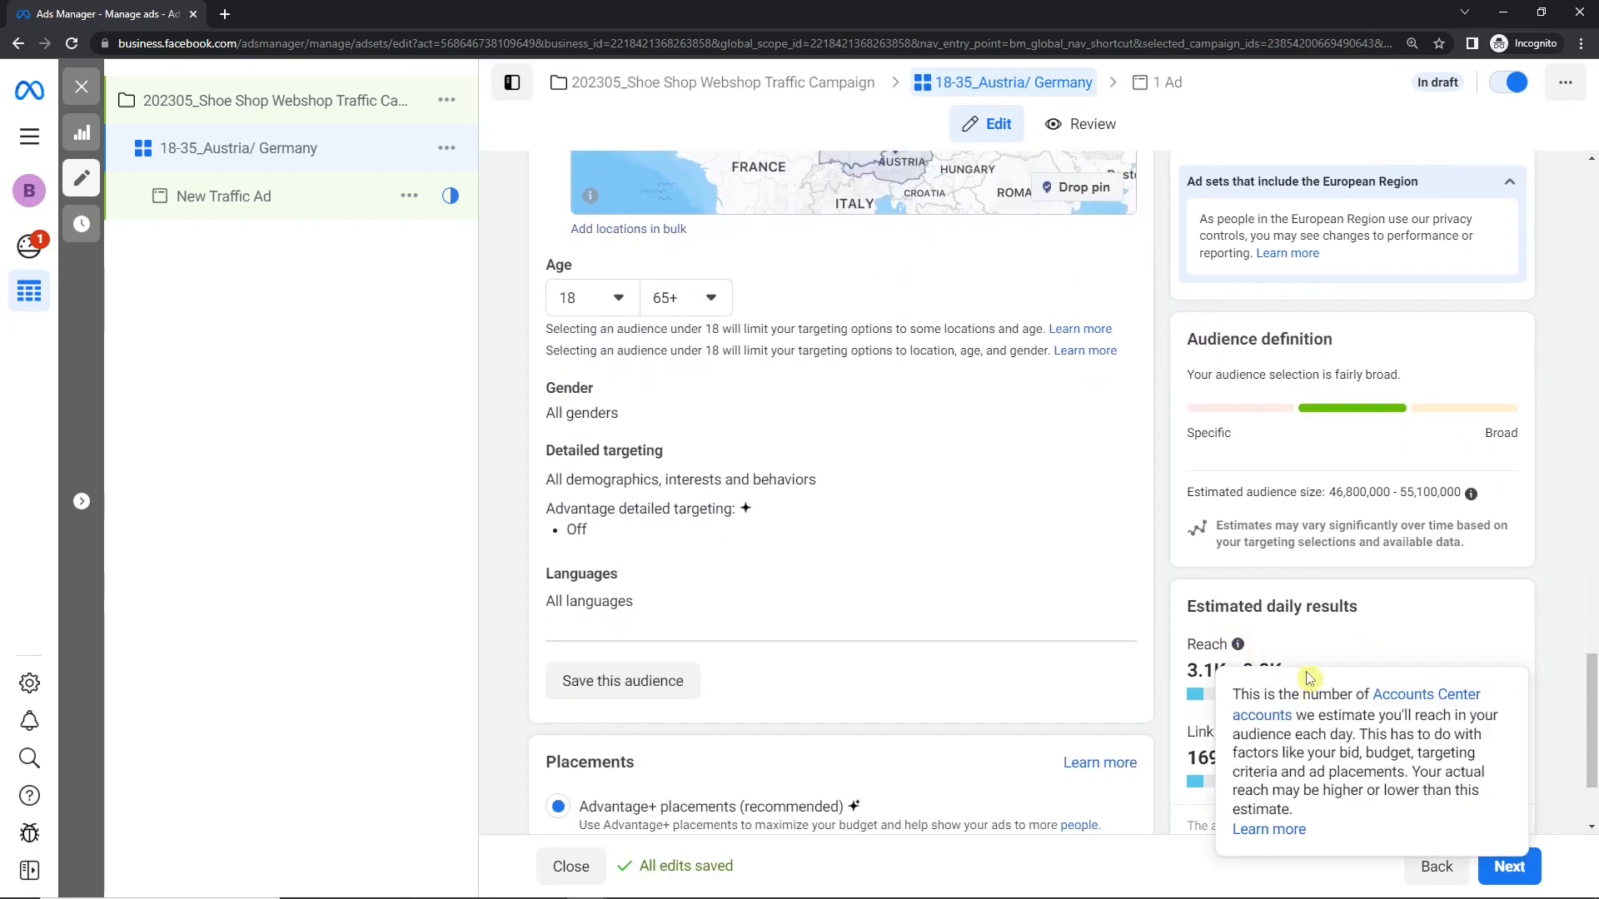
{"action": "left_click_drag", "start_coordinate": [1591, 716], "coordinate": [1592, 581]}
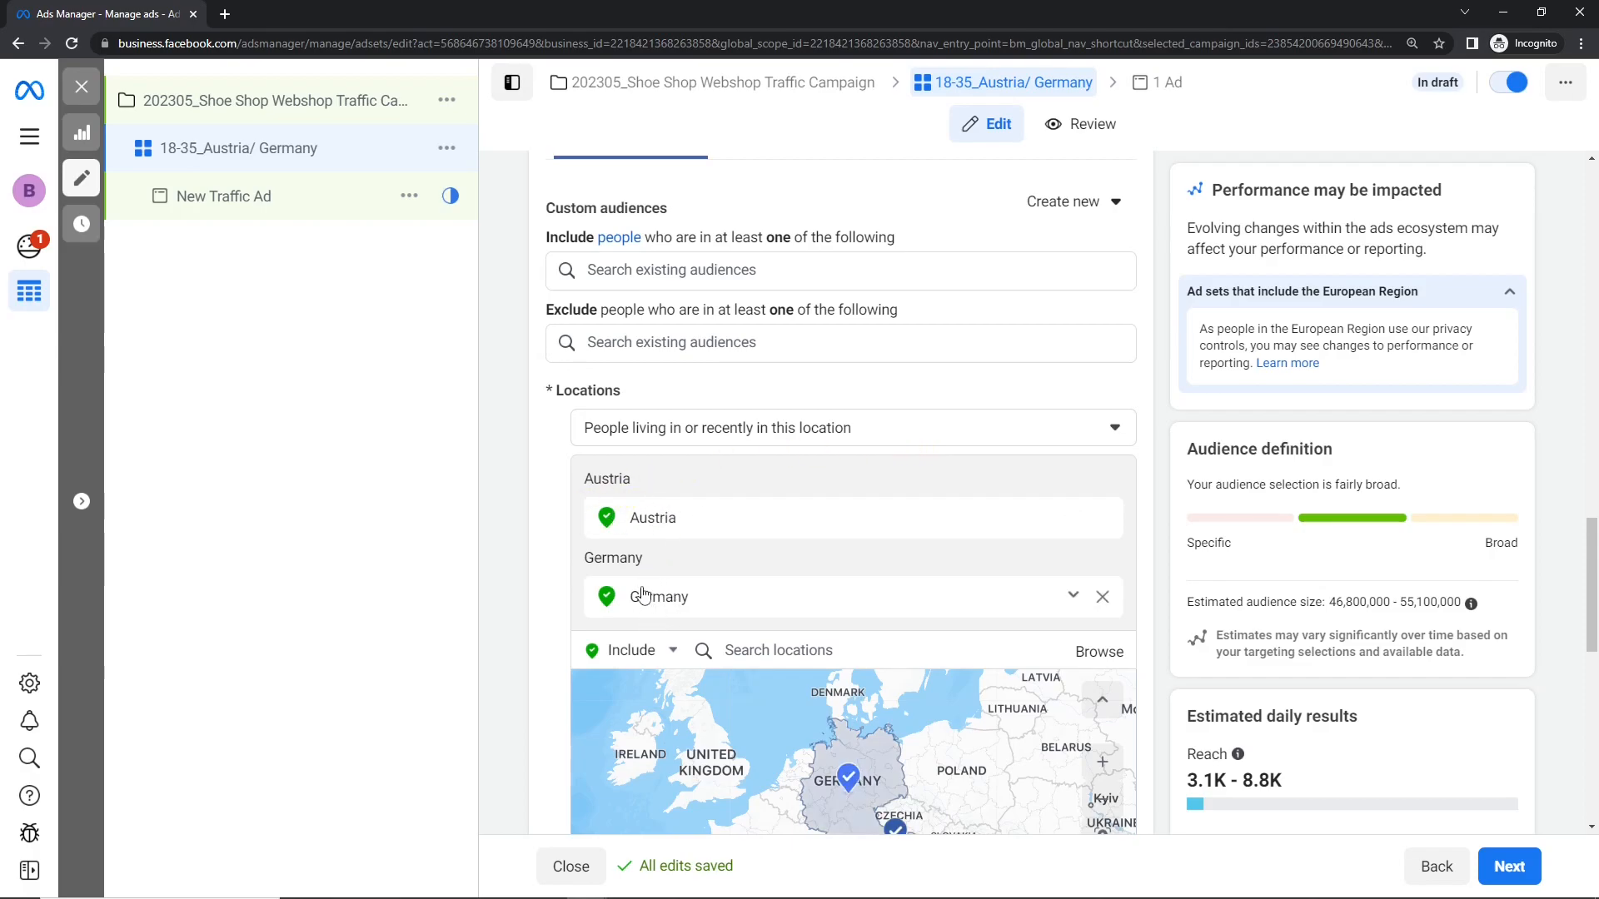
Step: Check the estimated audience size with the location type People living in or recently in this location
{"action": "left_click", "coordinate": [659, 428]}
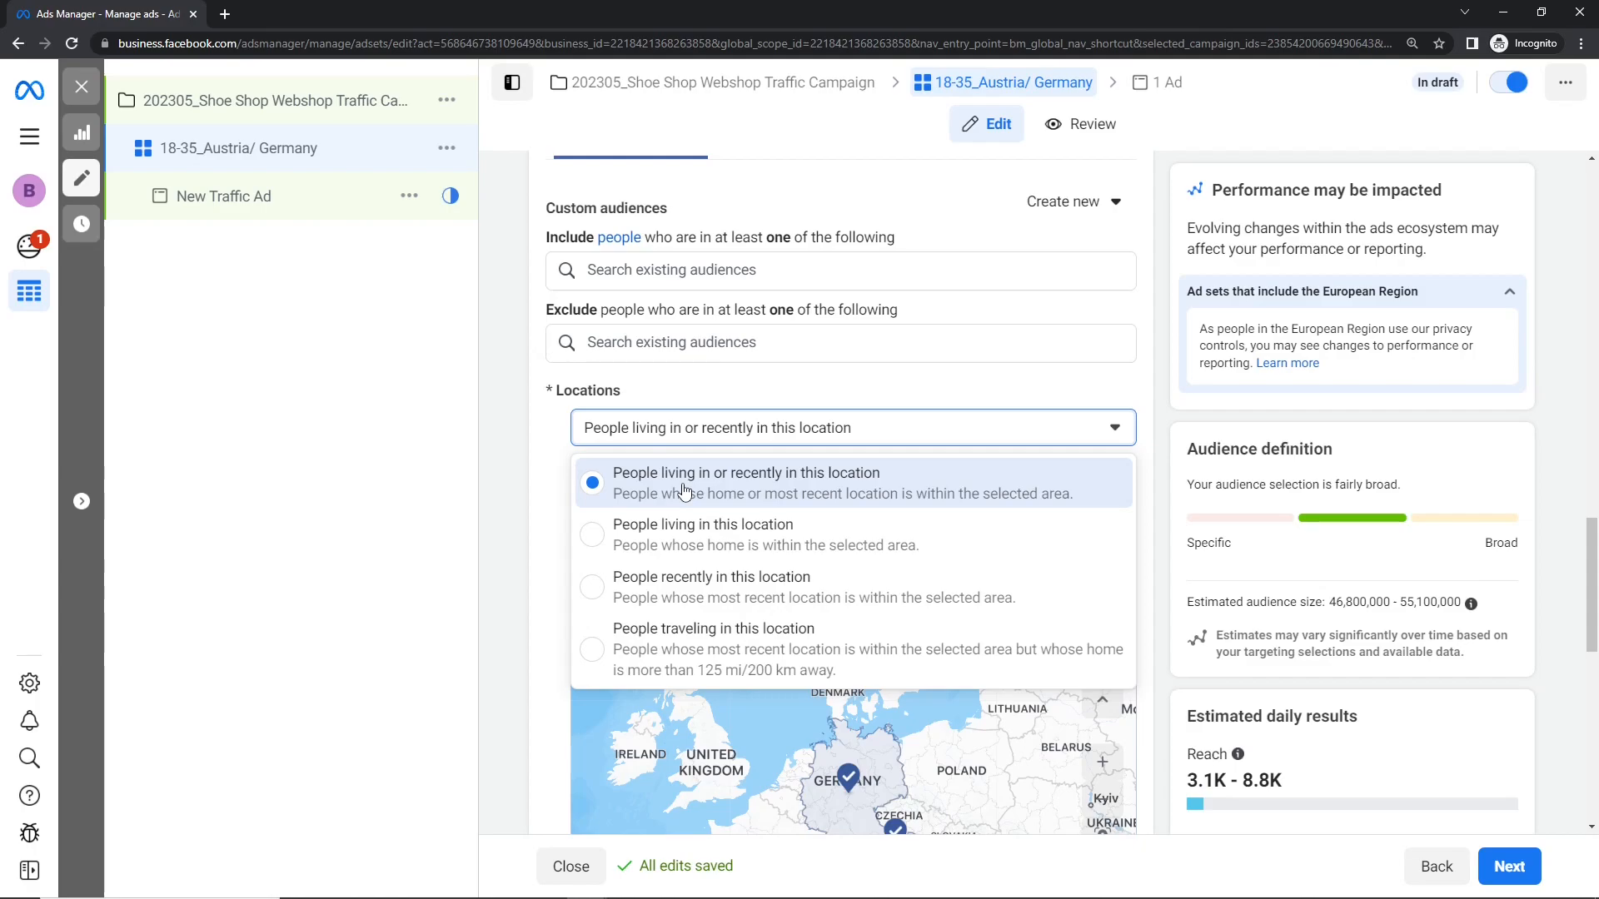
{"action": "left_click", "coordinate": [878, 498]}
{"action": "left_click_drag", "start_coordinate": [1335, 603], "coordinate": [1424, 602]}
{"action": "left_click", "coordinate": [1400, 600]}
Step: Set the location type to People living in this location and check the estimated audience size
{"action": "left_click", "coordinate": [826, 429]}
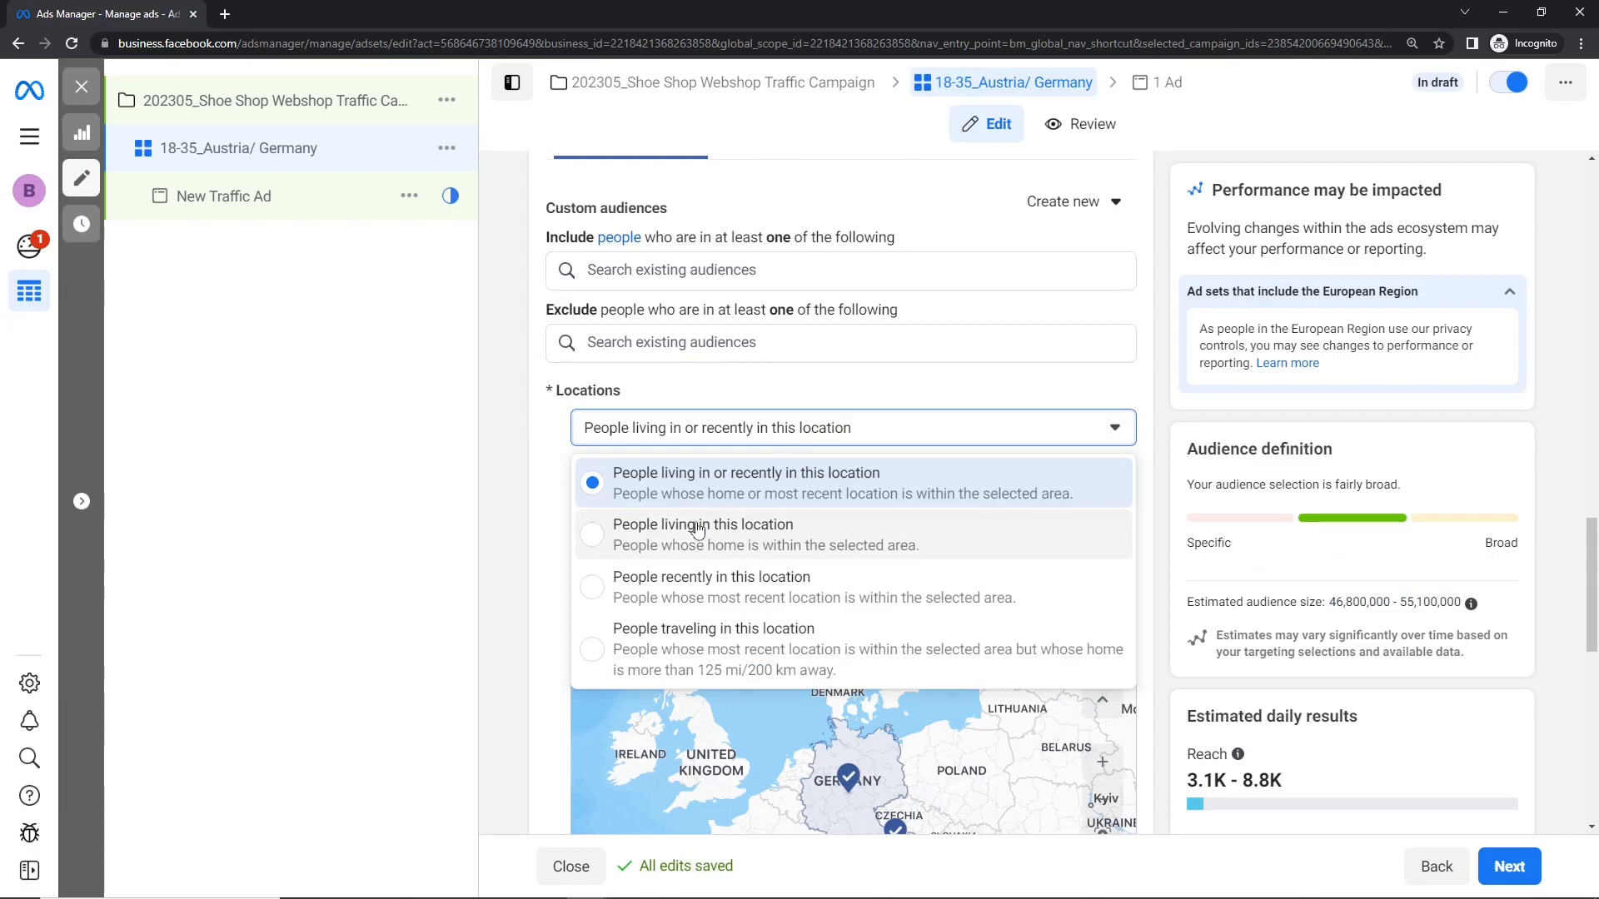
{"action": "left_click", "coordinate": [677, 542]}
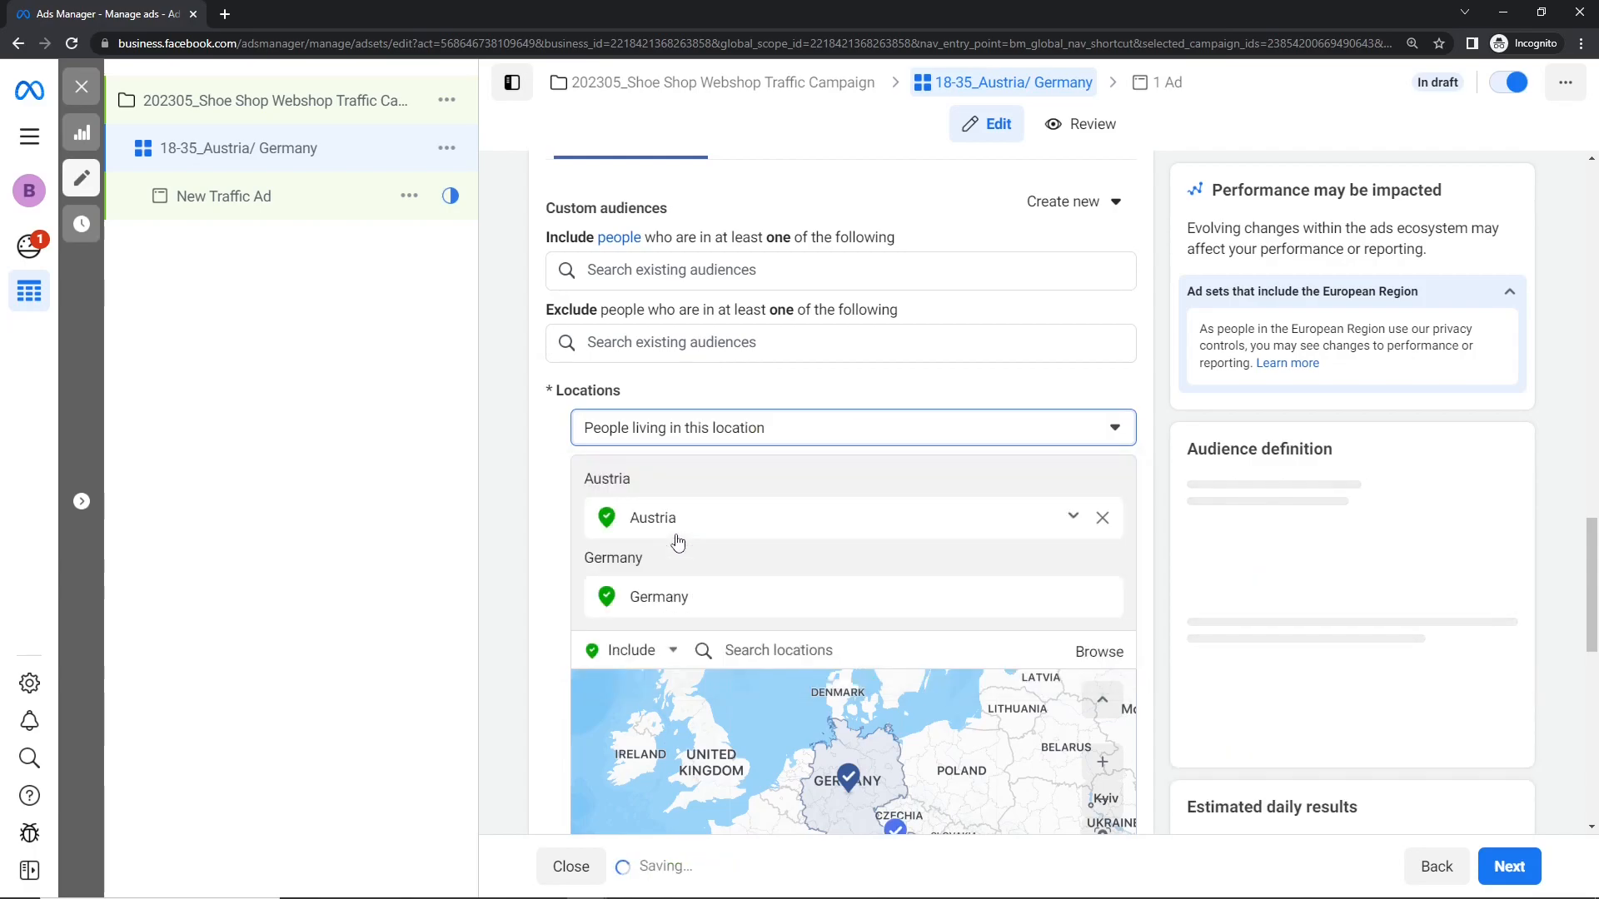
{"action": "left_click_drag", "start_coordinate": [1332, 602], "coordinate": [1436, 601]}
{"action": "left_click", "coordinate": [1223, 540]}
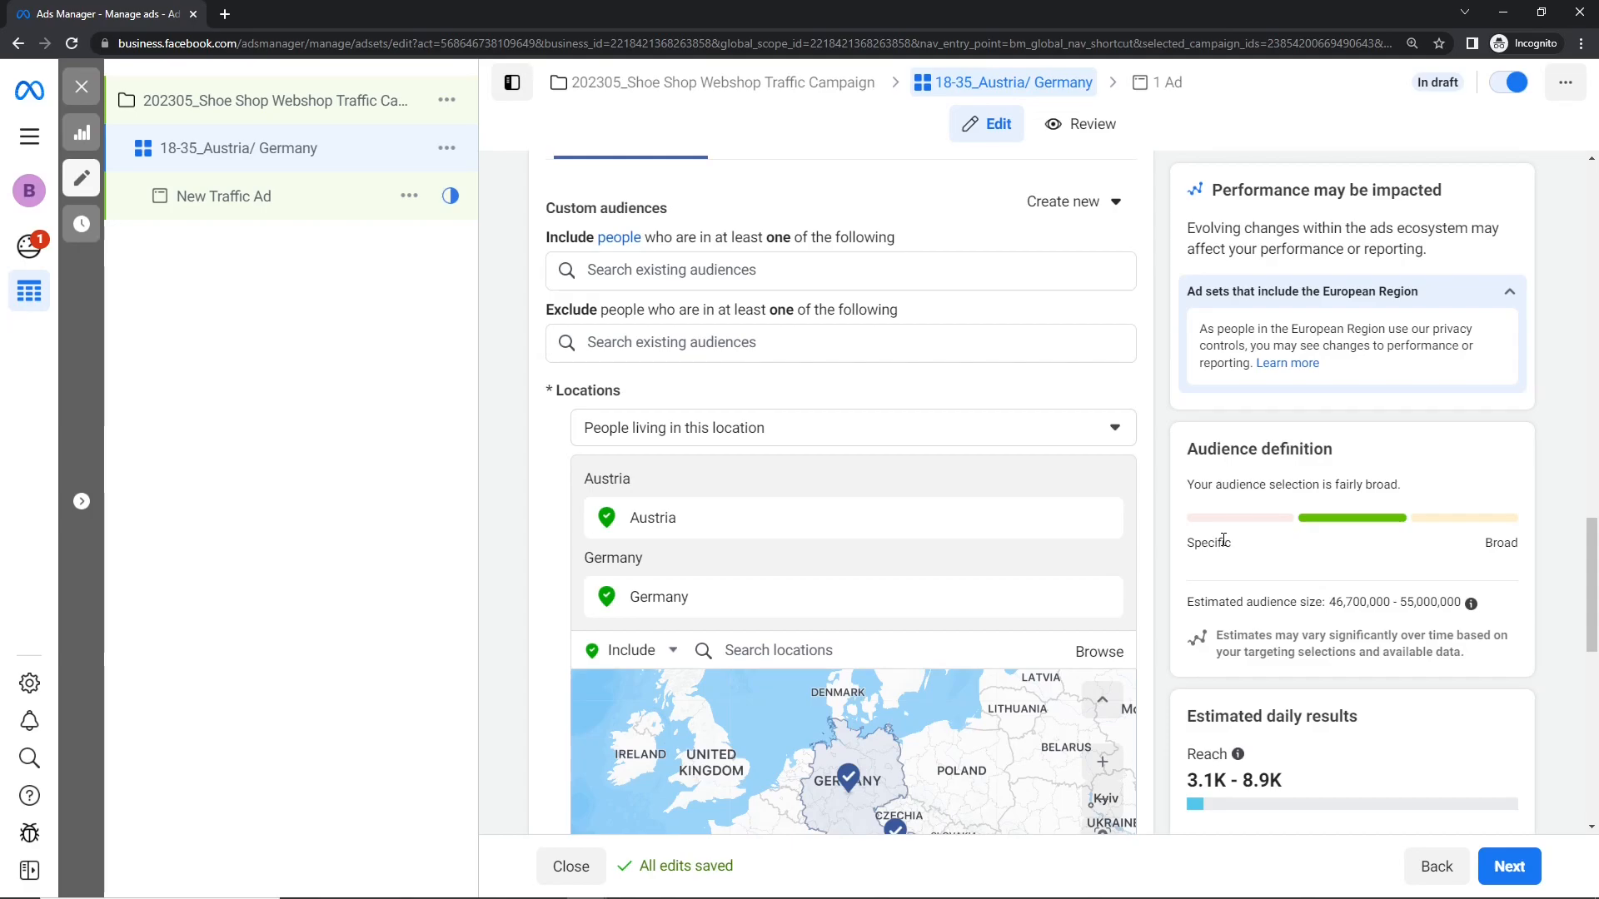
Step: Set the location type to People recently in this location and check the estimated audience size
{"action": "left_click", "coordinate": [841, 428]}
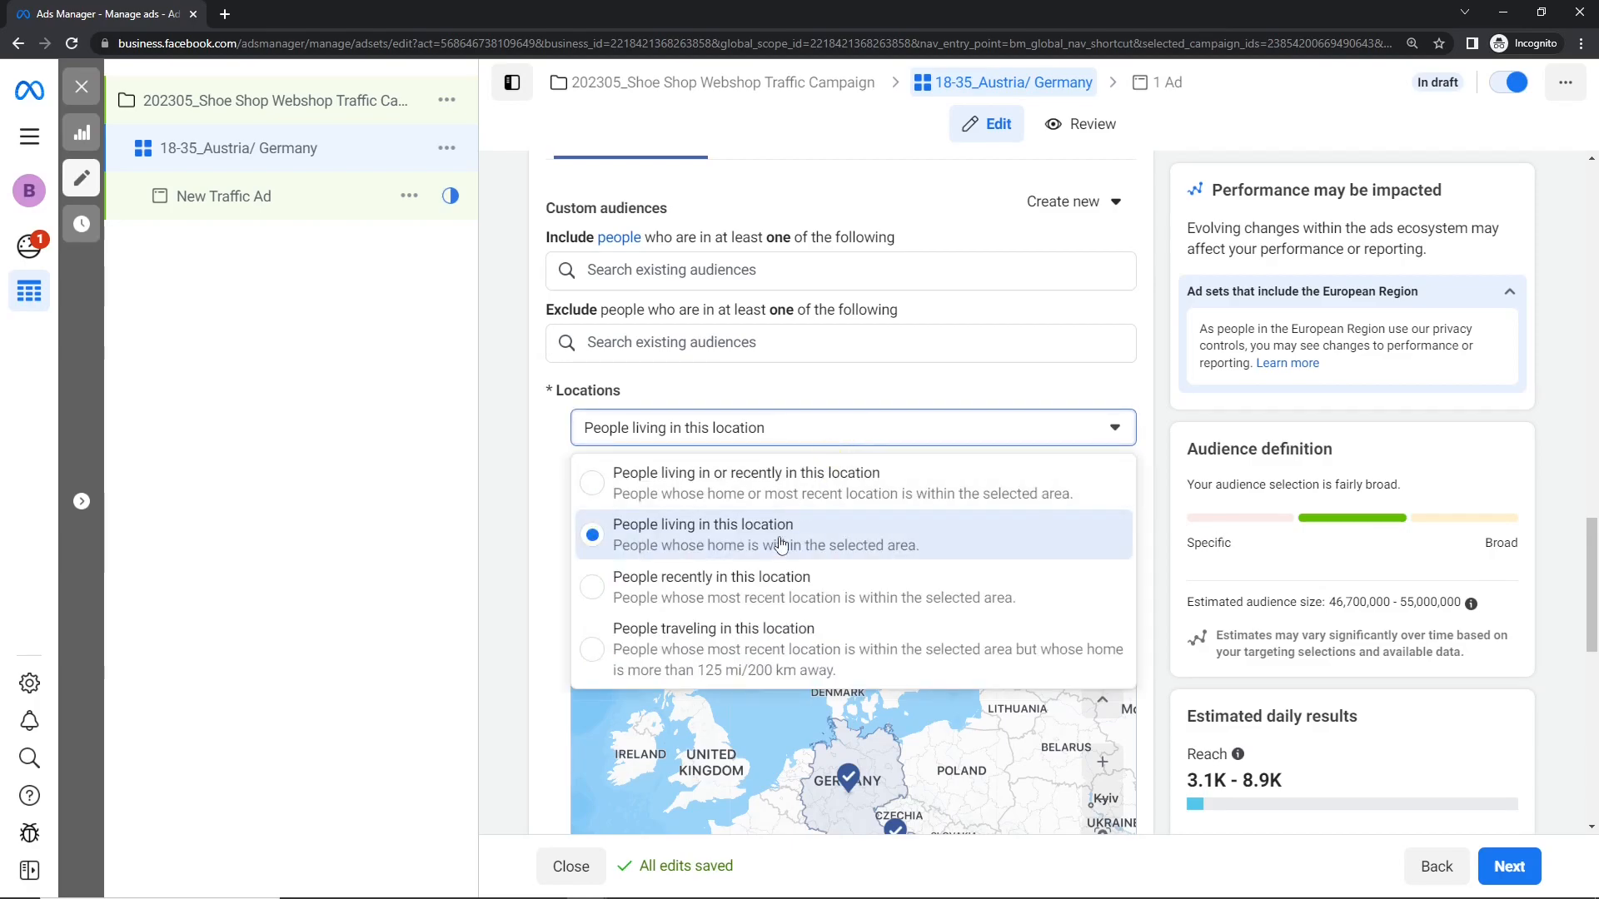
{"action": "left_click", "coordinate": [655, 583]}
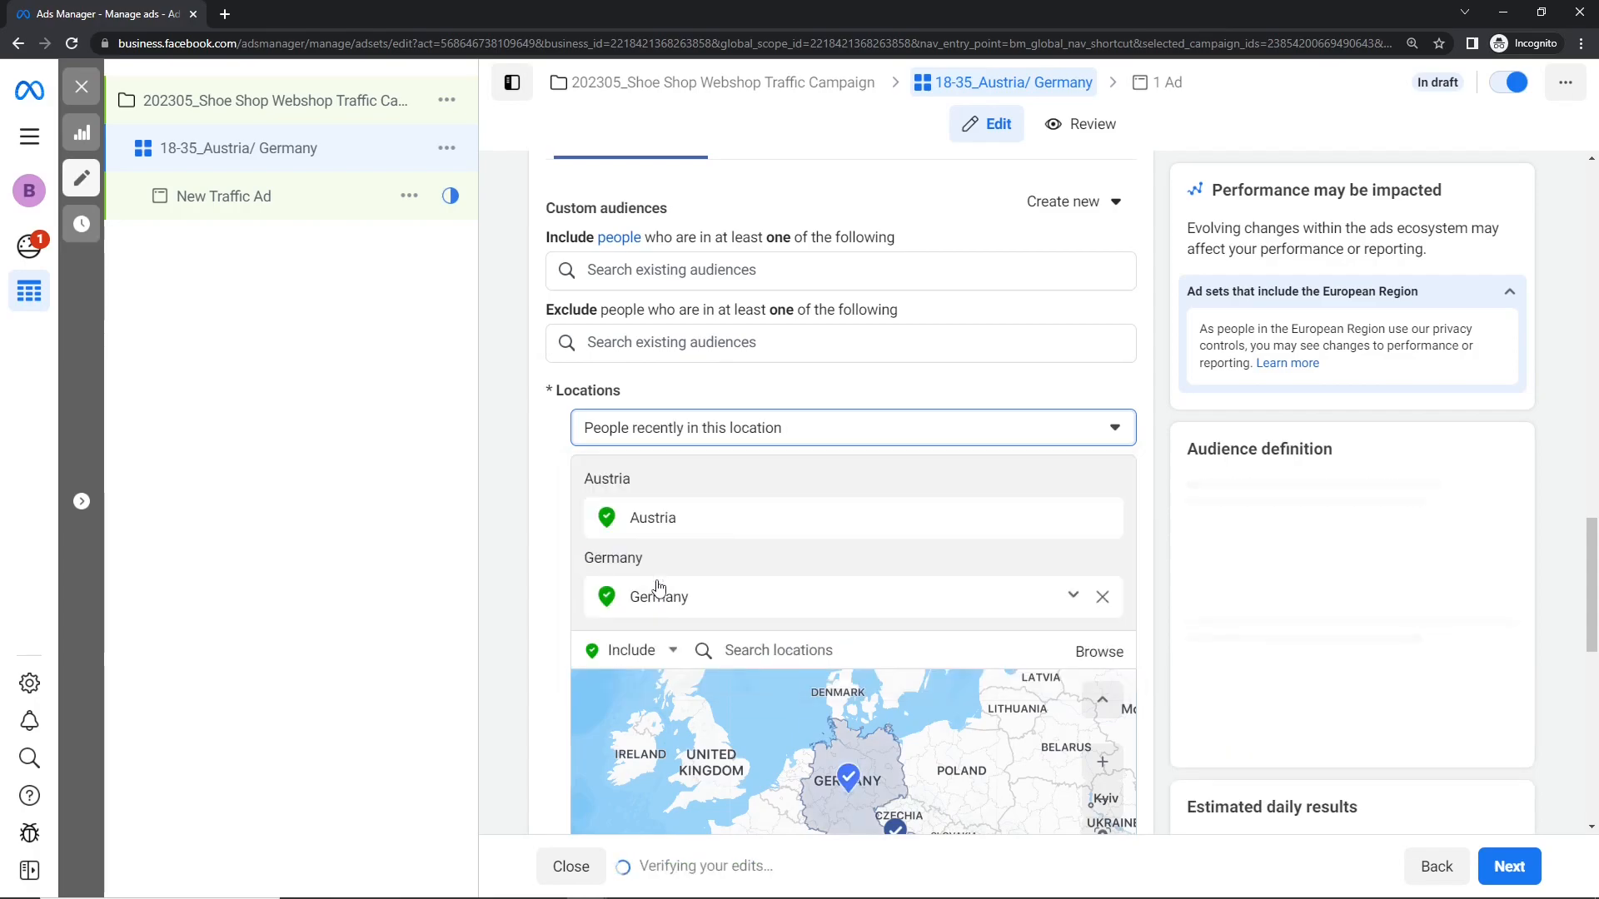
{"action": "double_click", "coordinate": [1332, 599]}
{"action": "left_click", "coordinate": [1331, 608]}
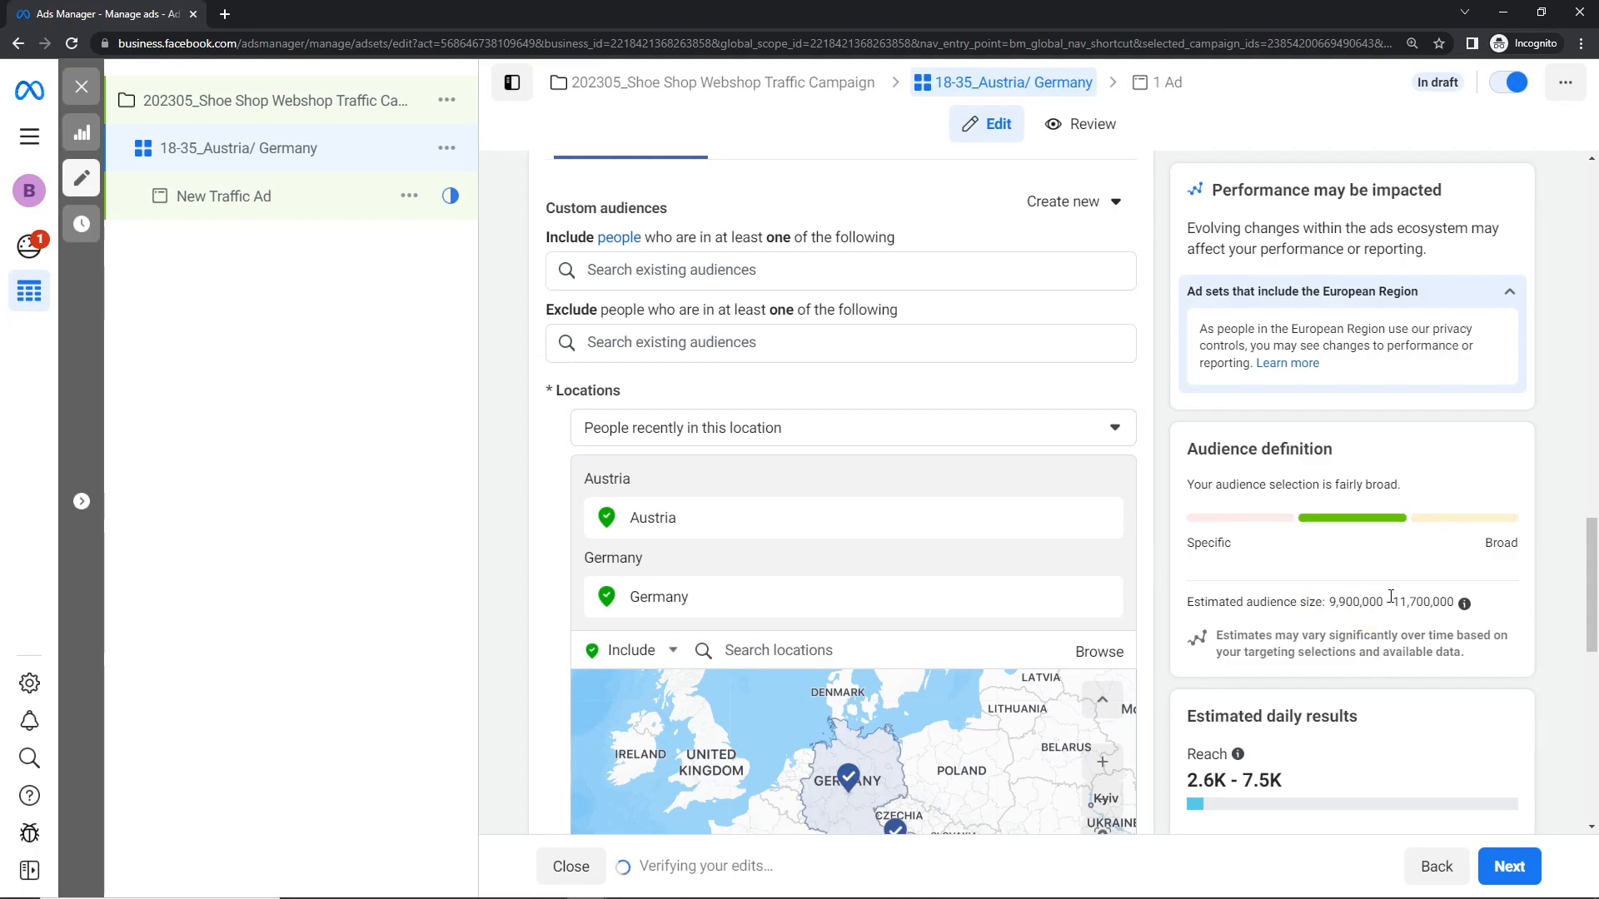
Step: Set the location type to People traveling in this location and inspect Austria and Germany on the map
{"action": "left_click", "coordinate": [1087, 418]}
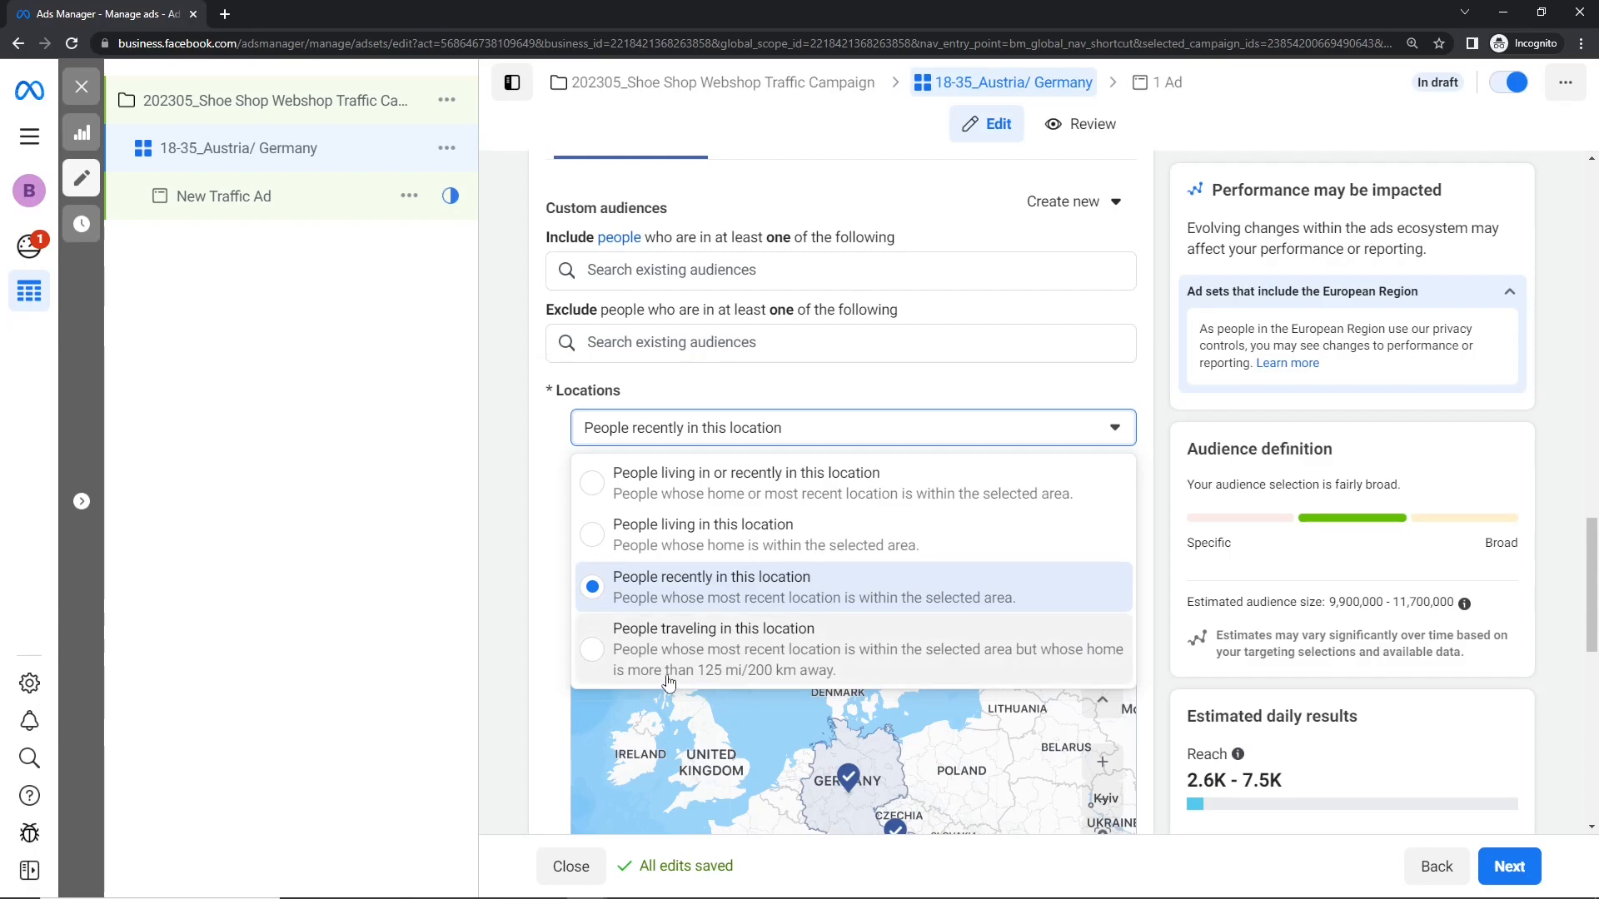
{"action": "left_click", "coordinate": [884, 681]}
{"action": "scroll", "coordinate": [882, 710], "scroll_direction": "down", "scroll_amount": 5}
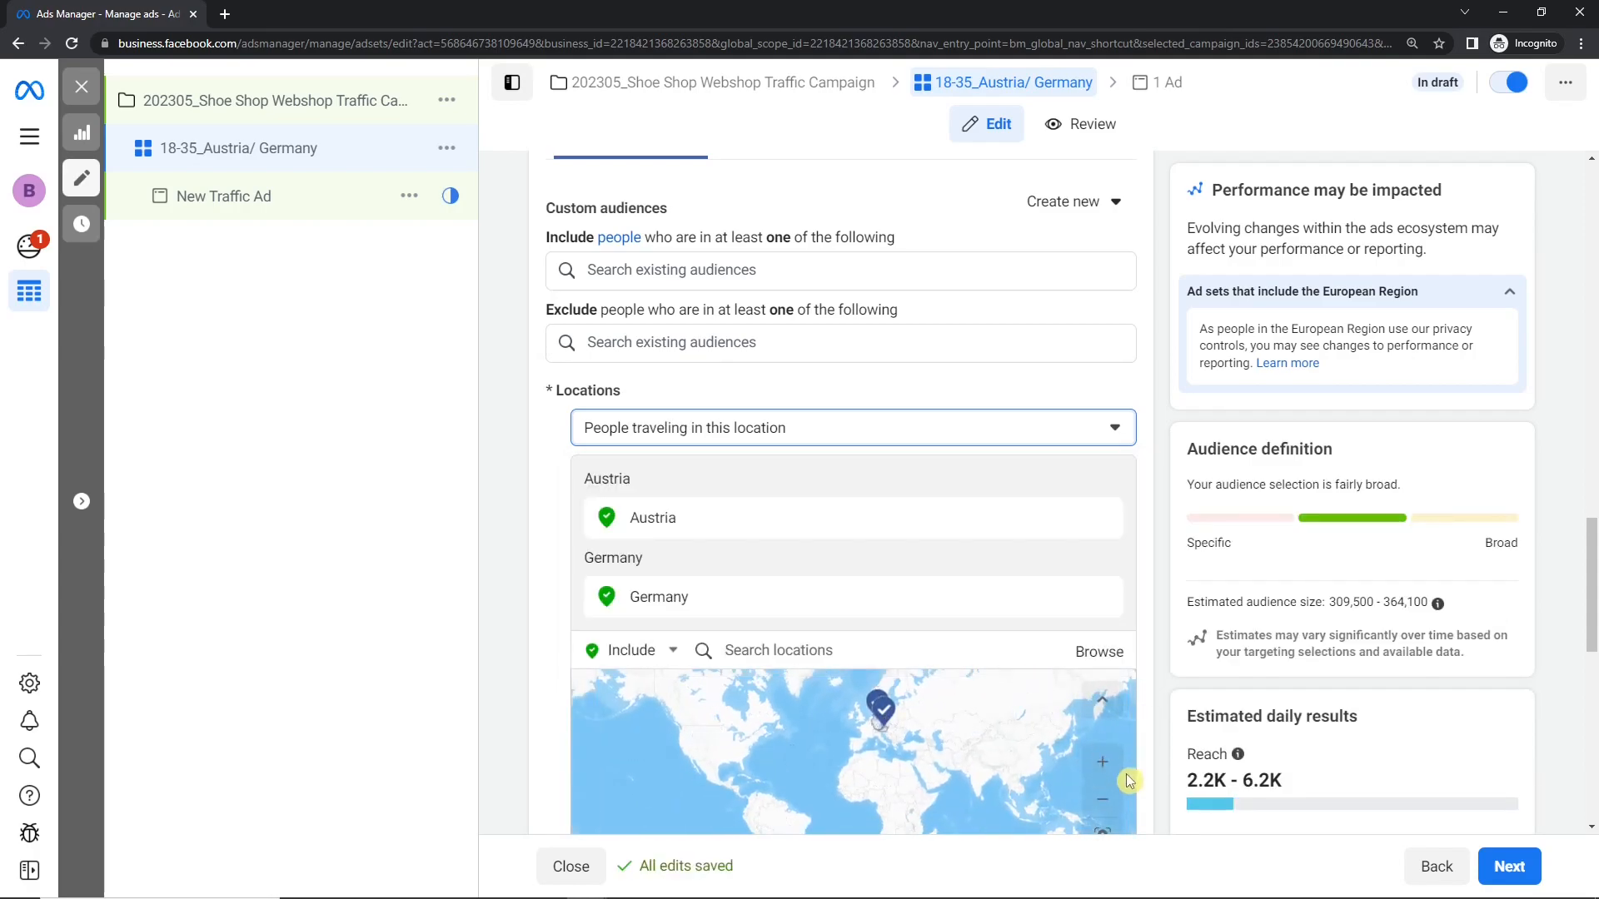
{"action": "left_click", "coordinate": [1103, 762]}
{"action": "left_click", "coordinate": [1103, 762]}
{"action": "left_click", "coordinate": [1104, 762]}
{"action": "left_click_drag", "start_coordinate": [946, 708], "coordinate": [858, 807]}
{"action": "left_click_drag", "start_coordinate": [964, 643], "coordinate": [811, 820]}
{"action": "left_click_drag", "start_coordinate": [812, 676], "coordinate": [807, 761]}
Step: Change the location type from travelers to People living in this location for Austria and Germany
{"action": "left_click", "coordinate": [702, 354]}
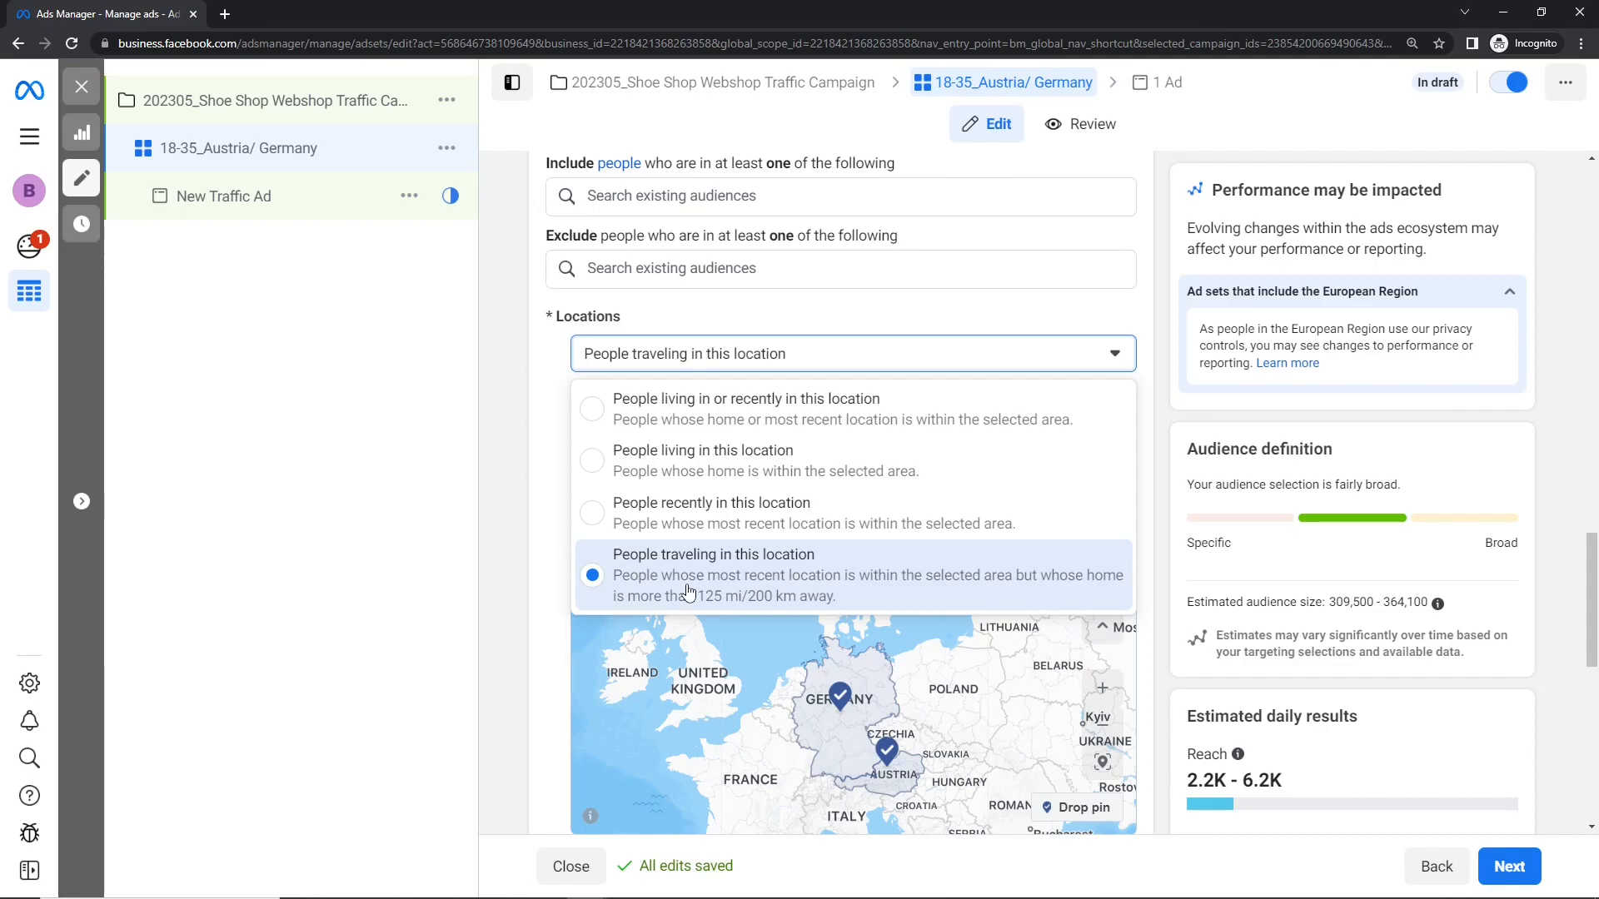
{"action": "left_click", "coordinate": [755, 462]}
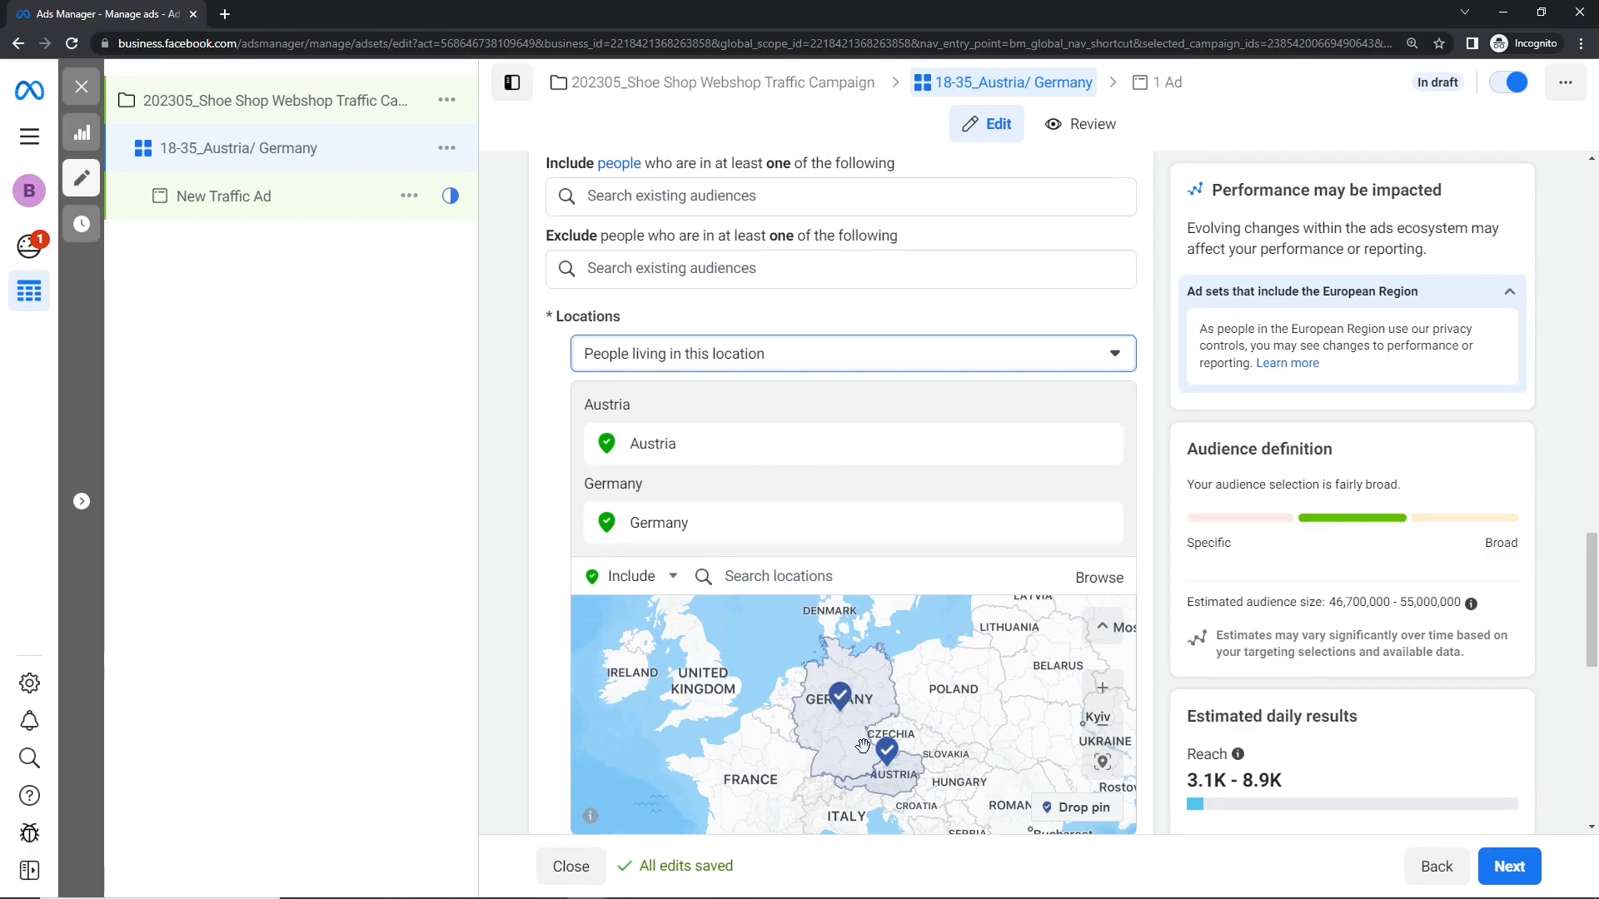
Step: Set the minimum age of the audience to 13
{"action": "scroll", "coordinate": [1400, 641], "scroll_direction": "down", "scroll_amount": 6}
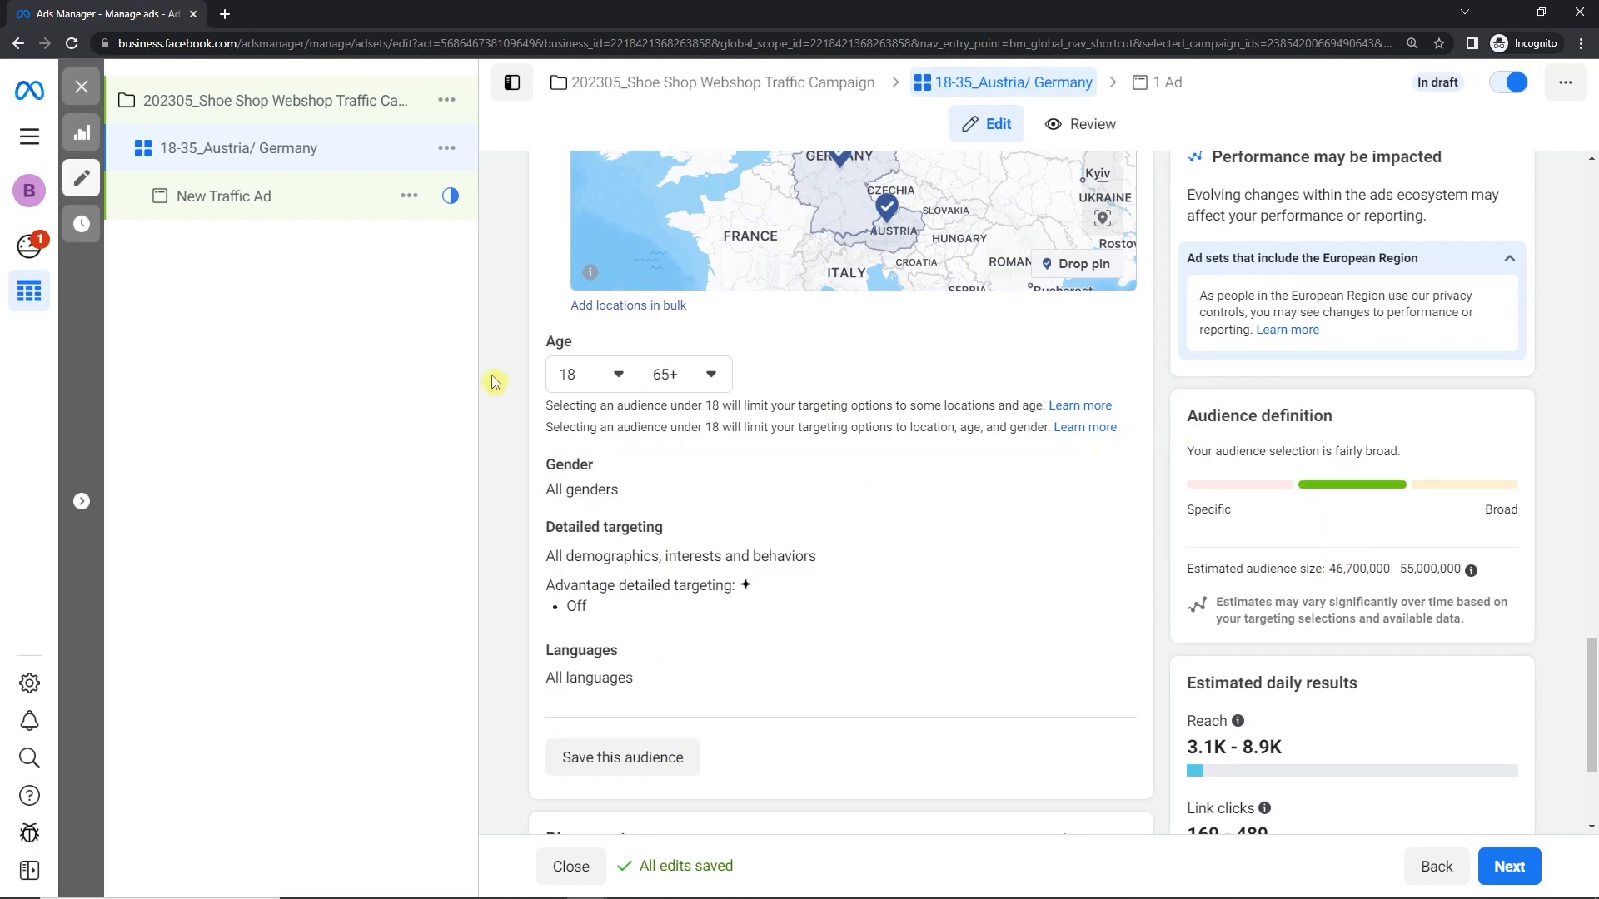
{"action": "left_click", "coordinate": [624, 376]}
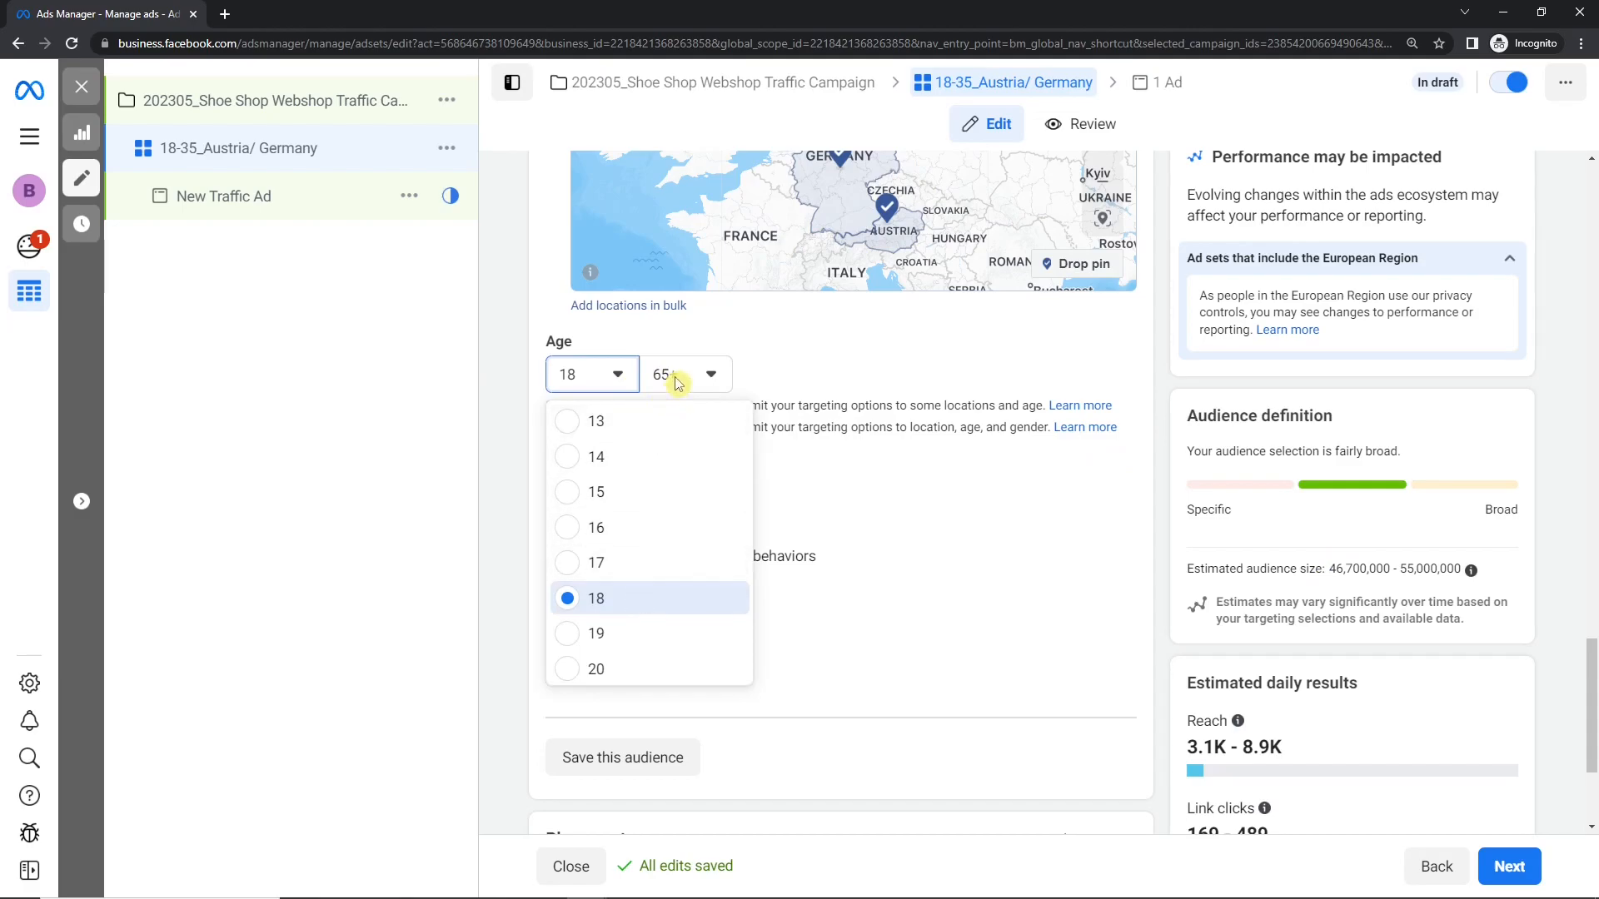
{"action": "left_click", "coordinate": [680, 420]}
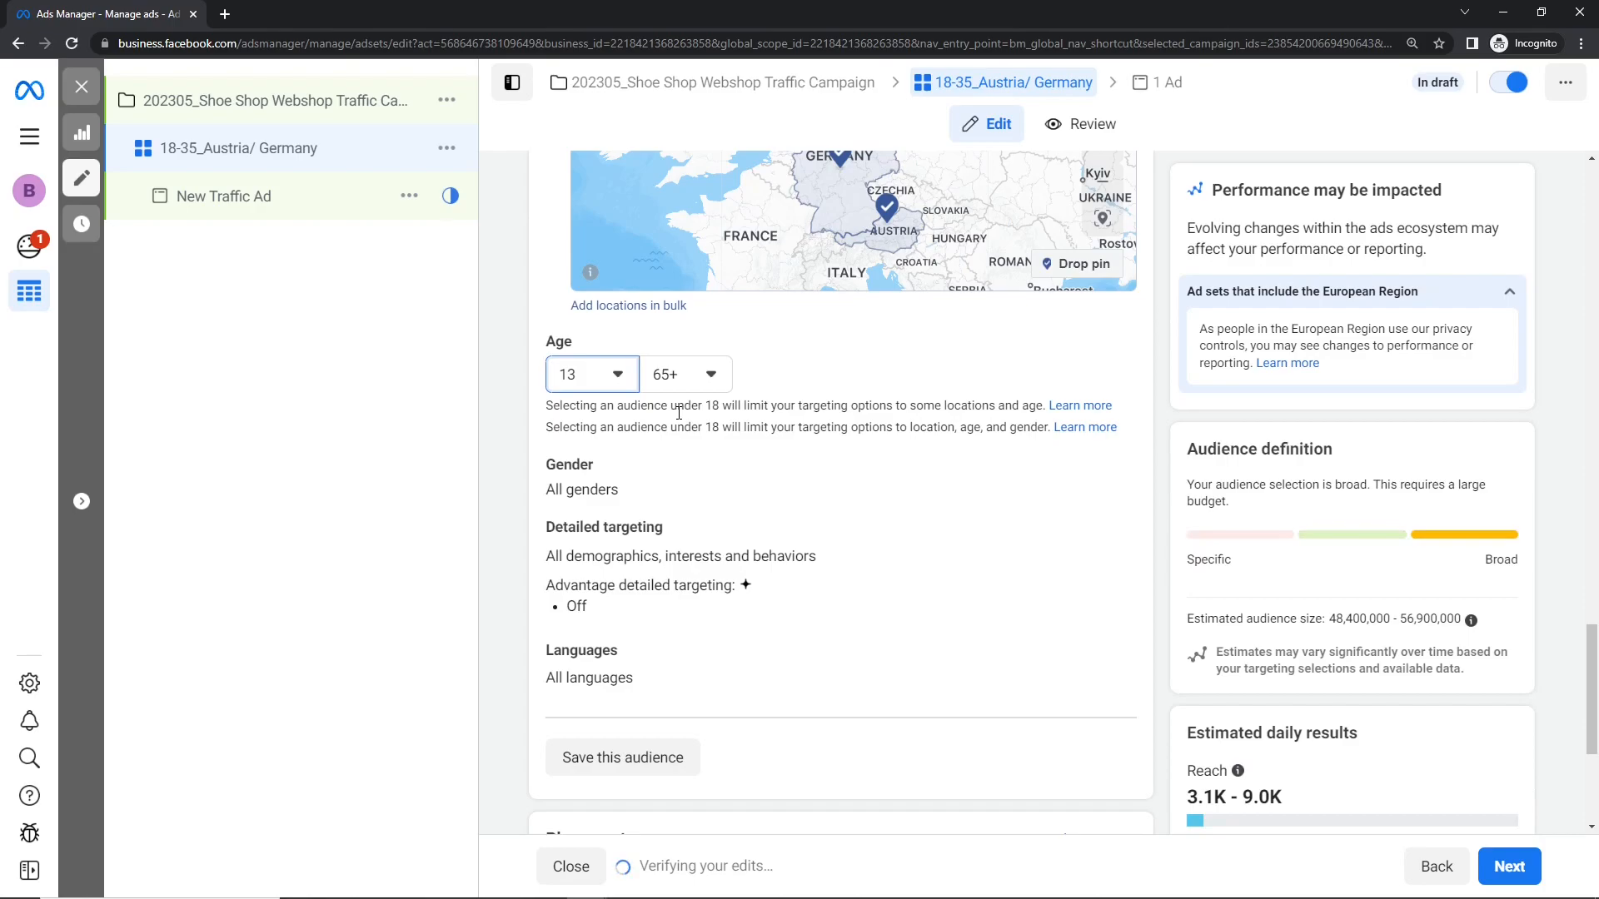
Step: Try a minimum age of 18 and then 13, comparing the estimated audience size for each
{"action": "left_click", "coordinate": [566, 374]}
{"action": "left_click", "coordinate": [606, 598]}
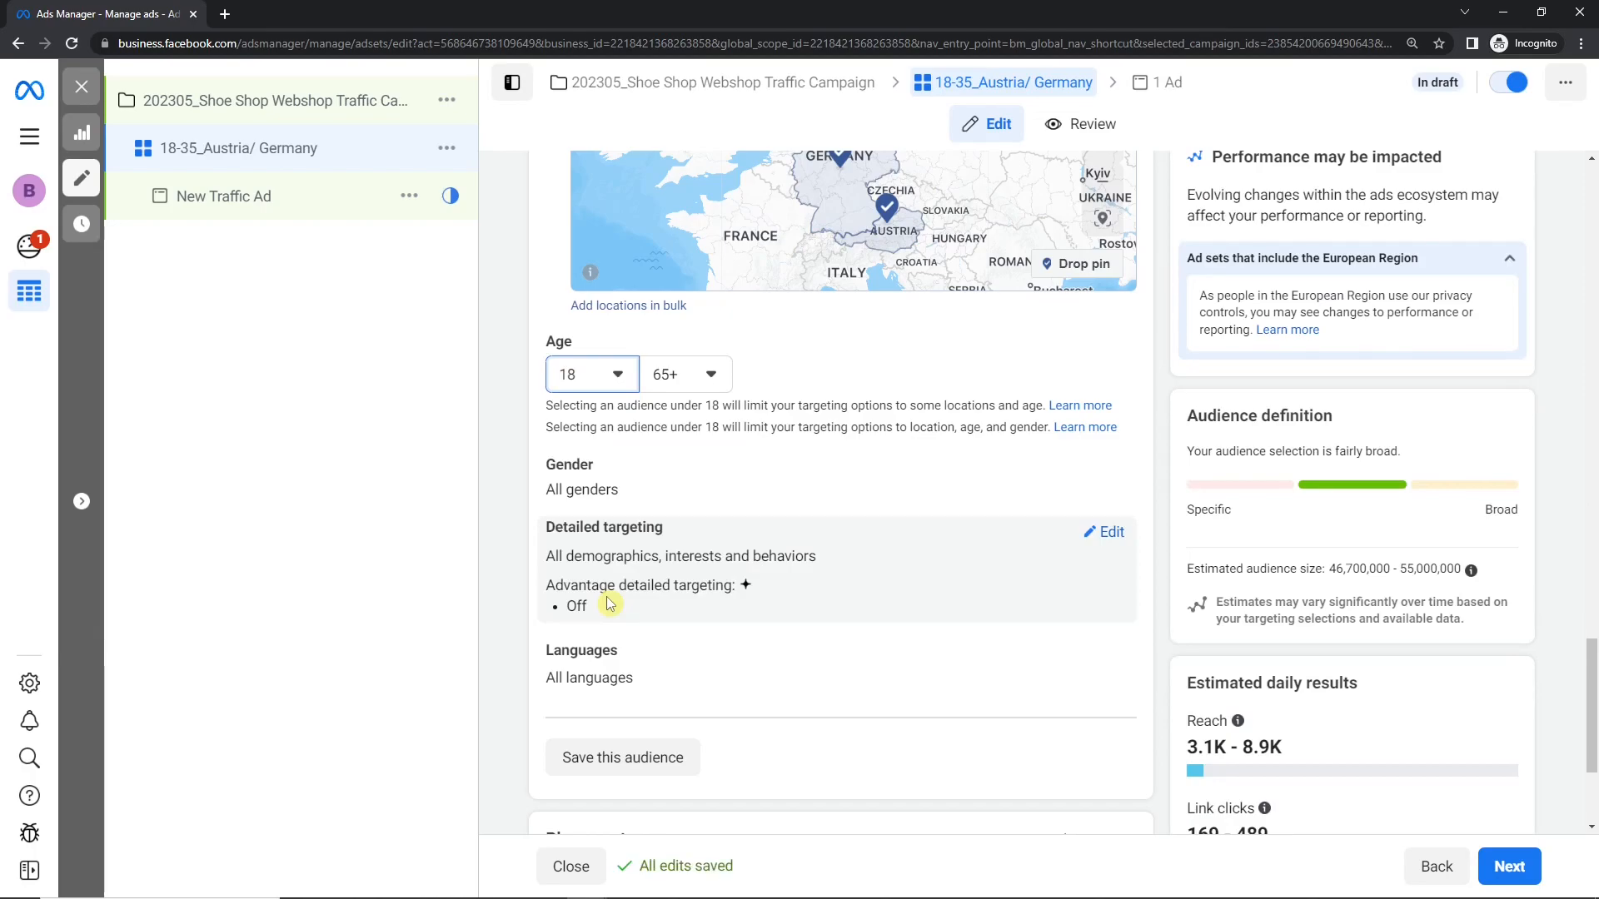
{"action": "left_click", "coordinate": [608, 374]}
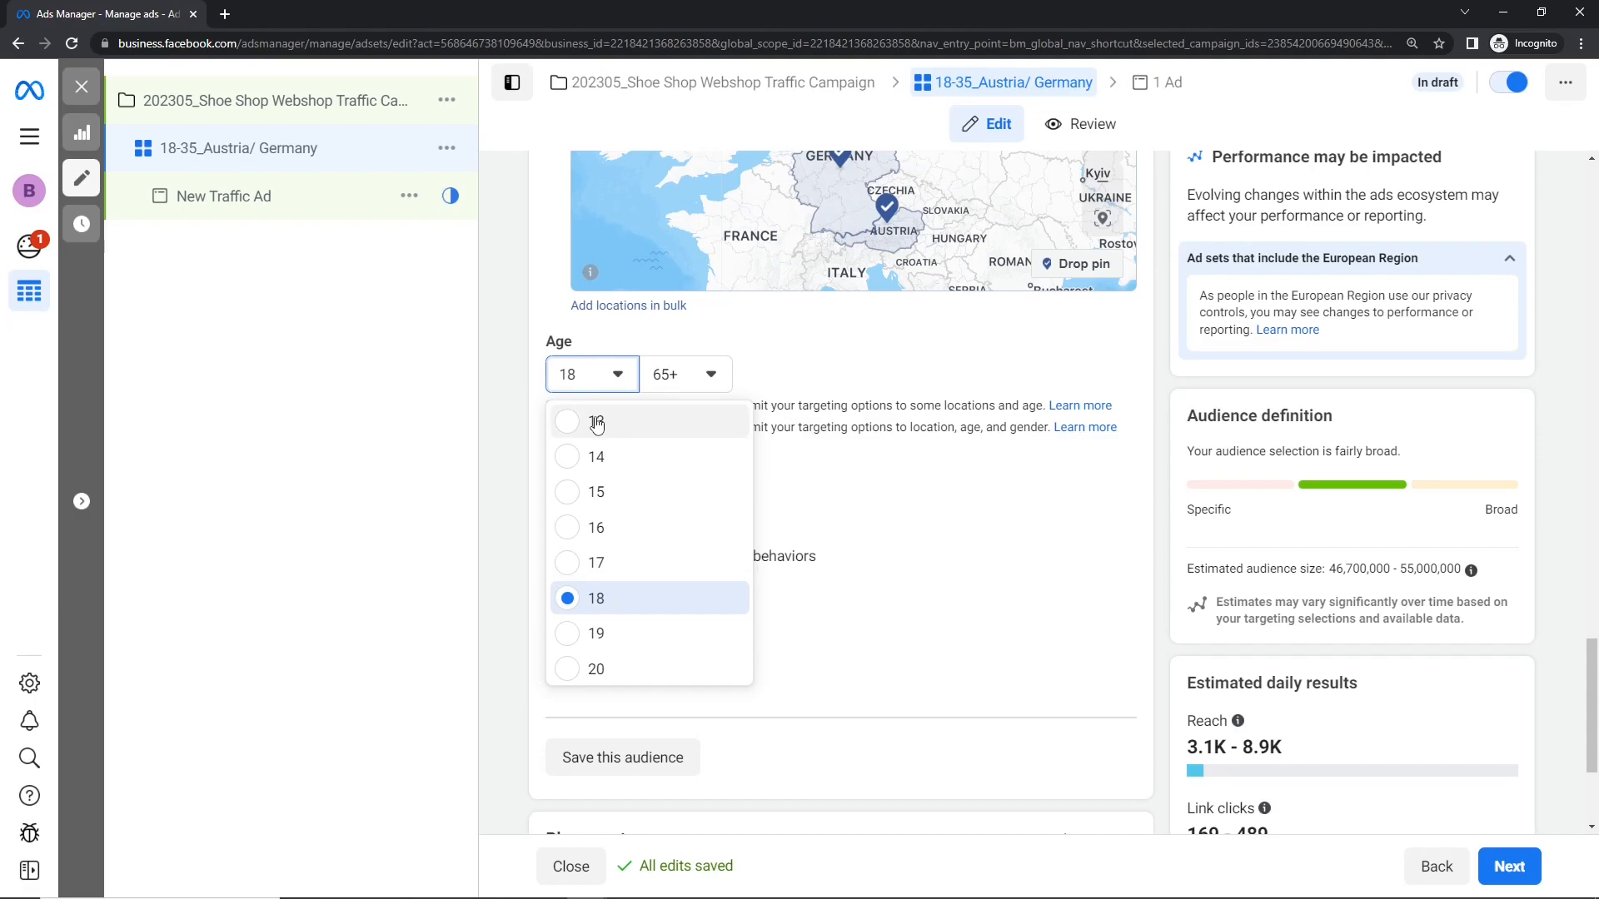
{"action": "left_click", "coordinate": [597, 425]}
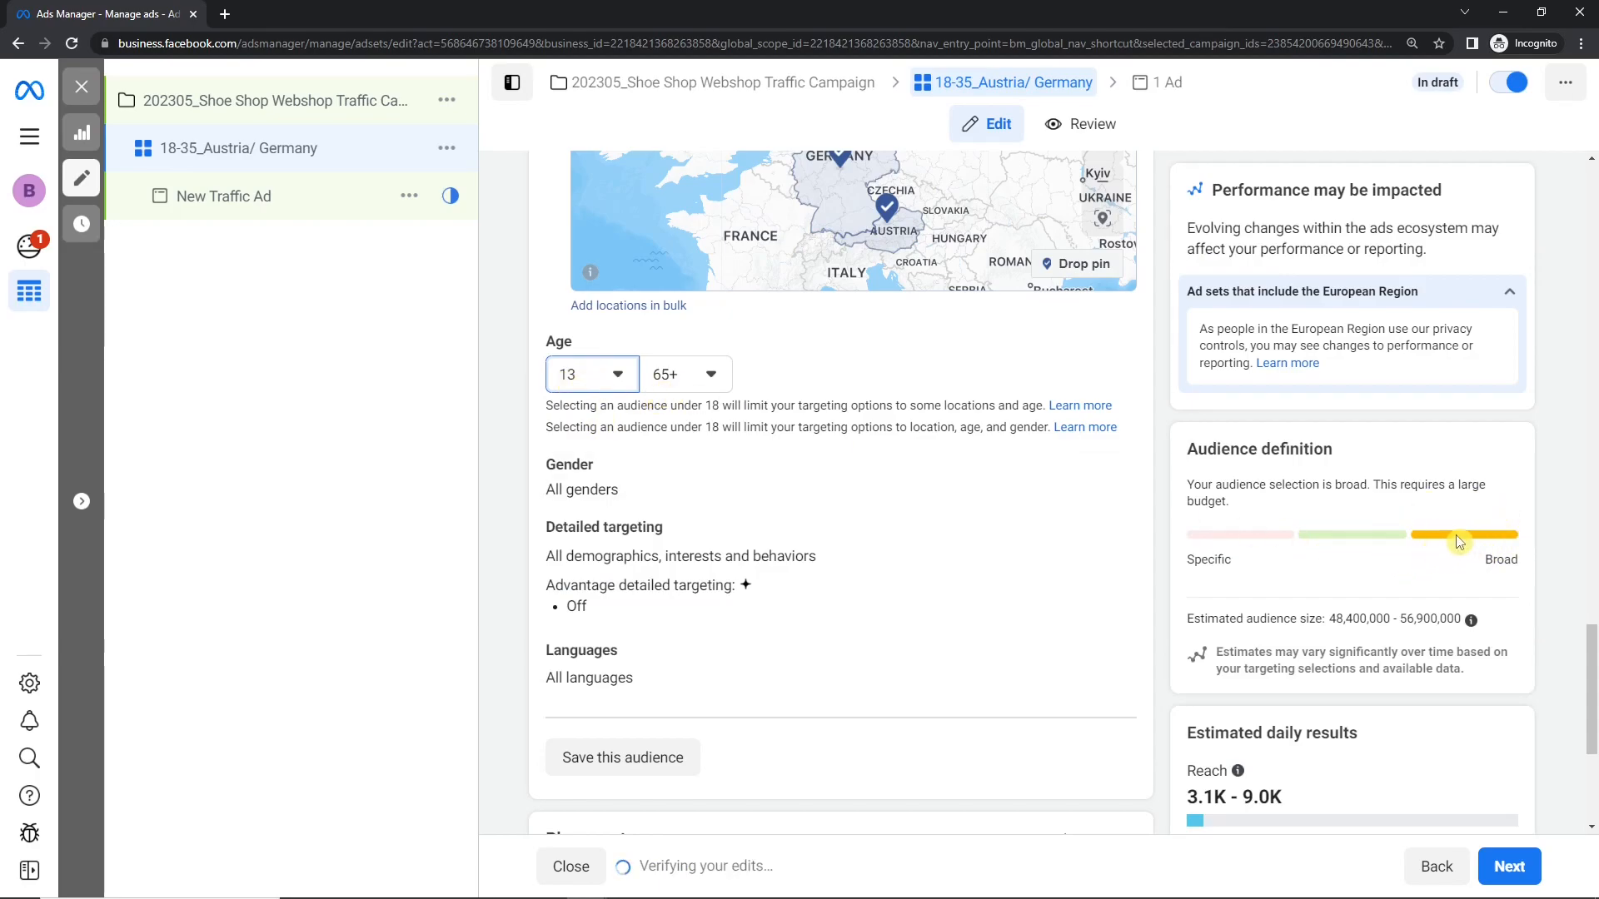
{"action": "left_click", "coordinate": [1415, 641]}
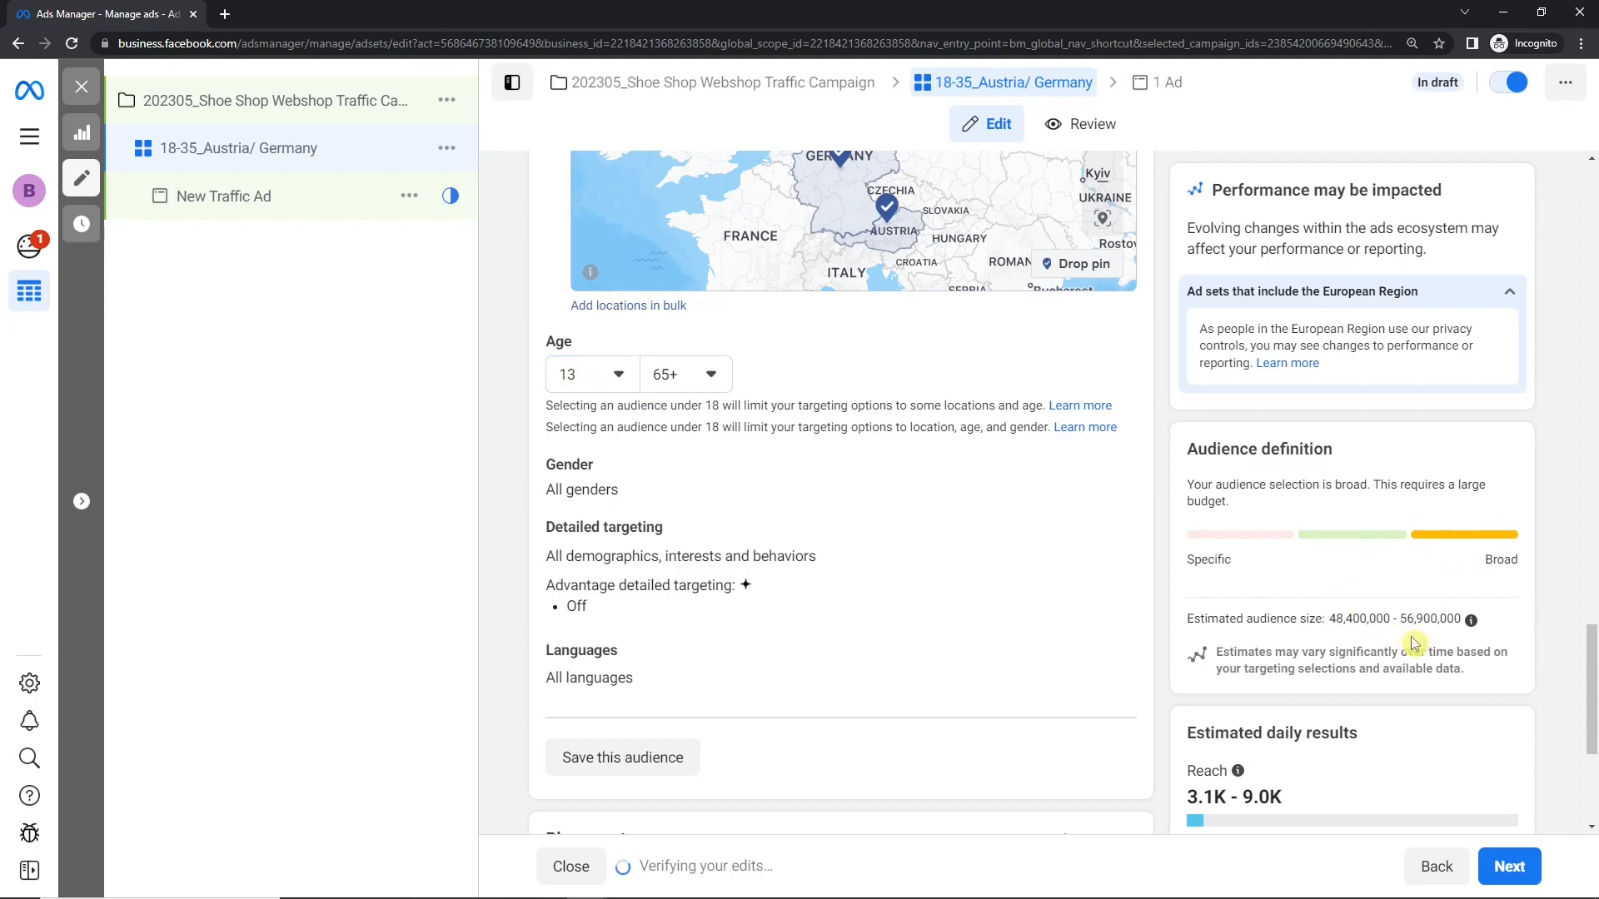
Step: Set the audience's age range to 18–40 and check the estimated audience size
{"action": "left_click", "coordinate": [613, 379]}
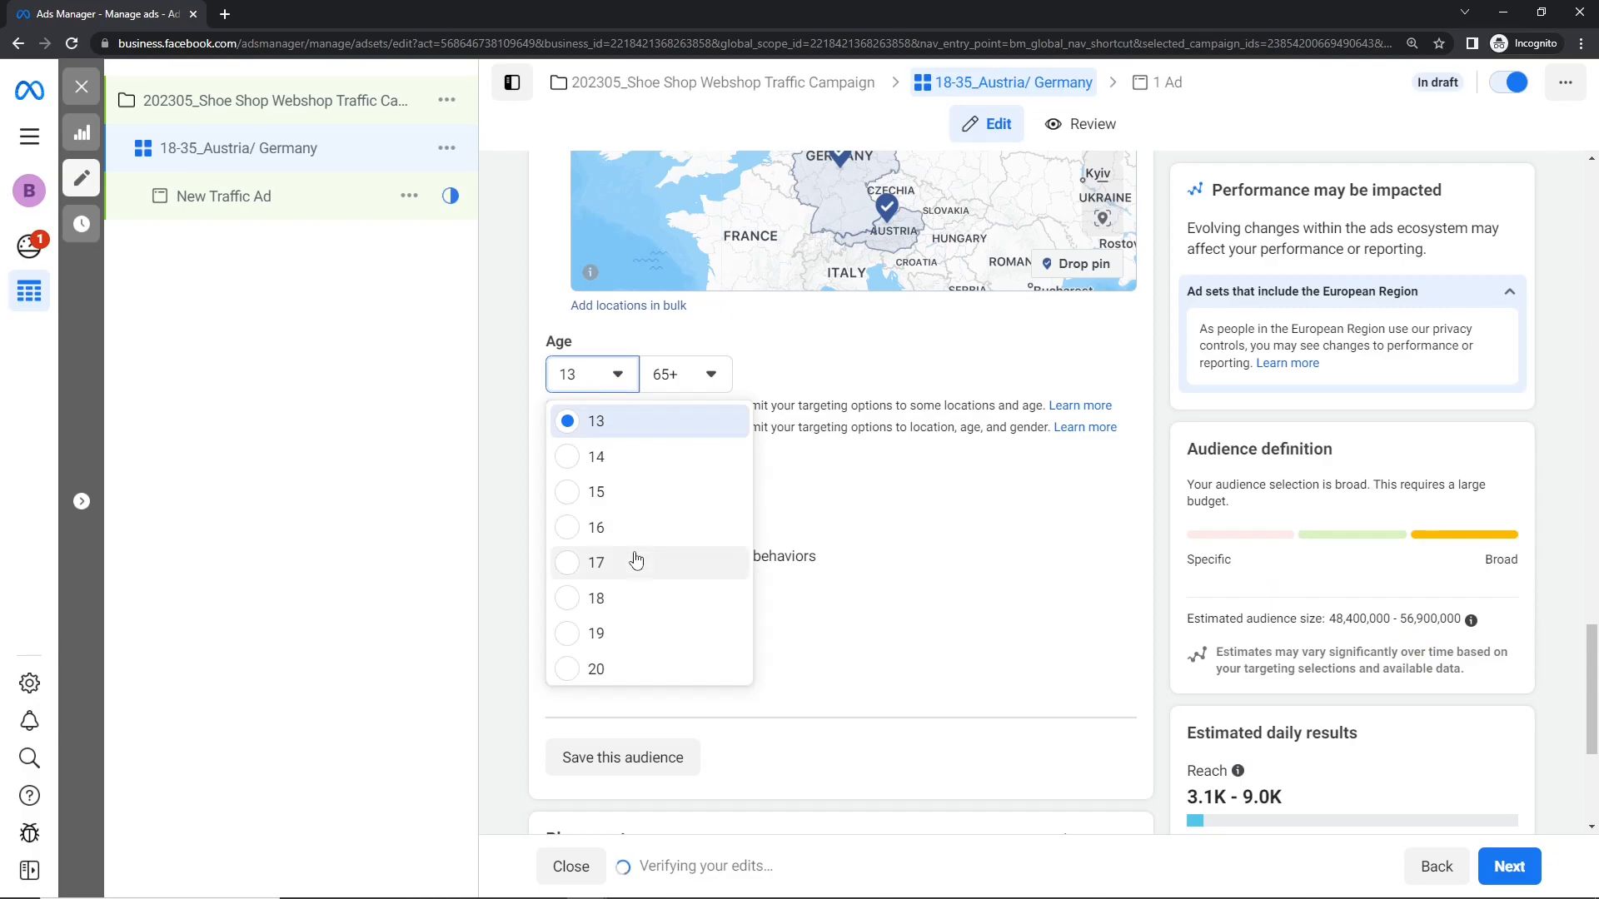
{"action": "left_click", "coordinate": [634, 601]}
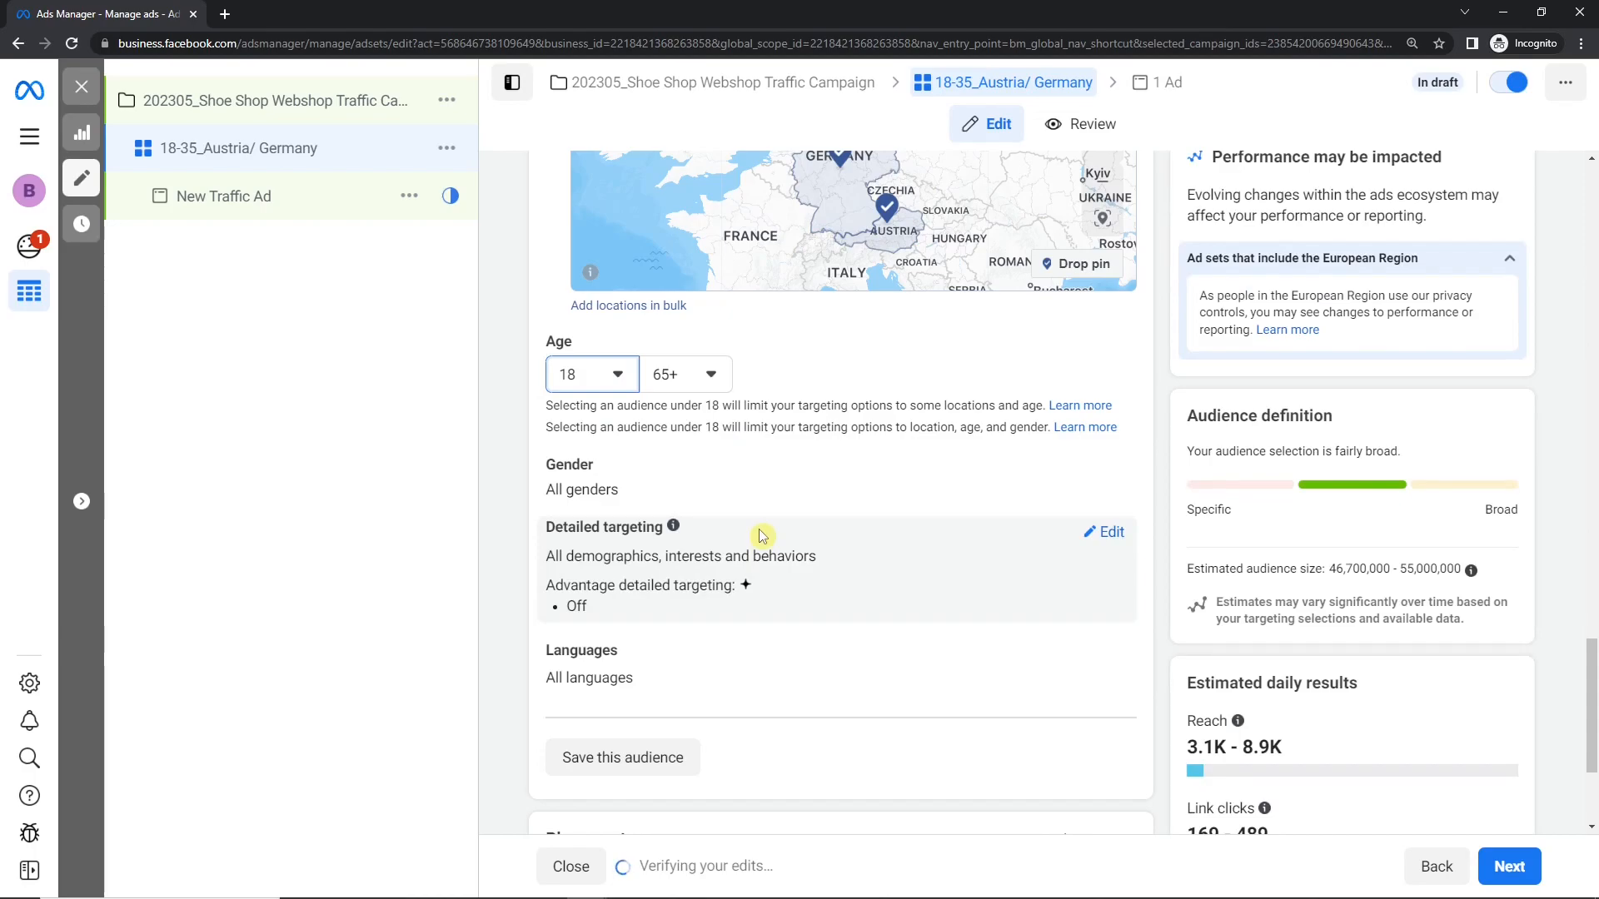
{"action": "left_click", "coordinate": [702, 374]}
{"action": "scroll", "coordinate": [739, 557], "scroll_direction": "up", "scroll_amount": 4}
{"action": "scroll", "coordinate": [742, 560], "scroll_direction": "up", "scroll_amount": 5}
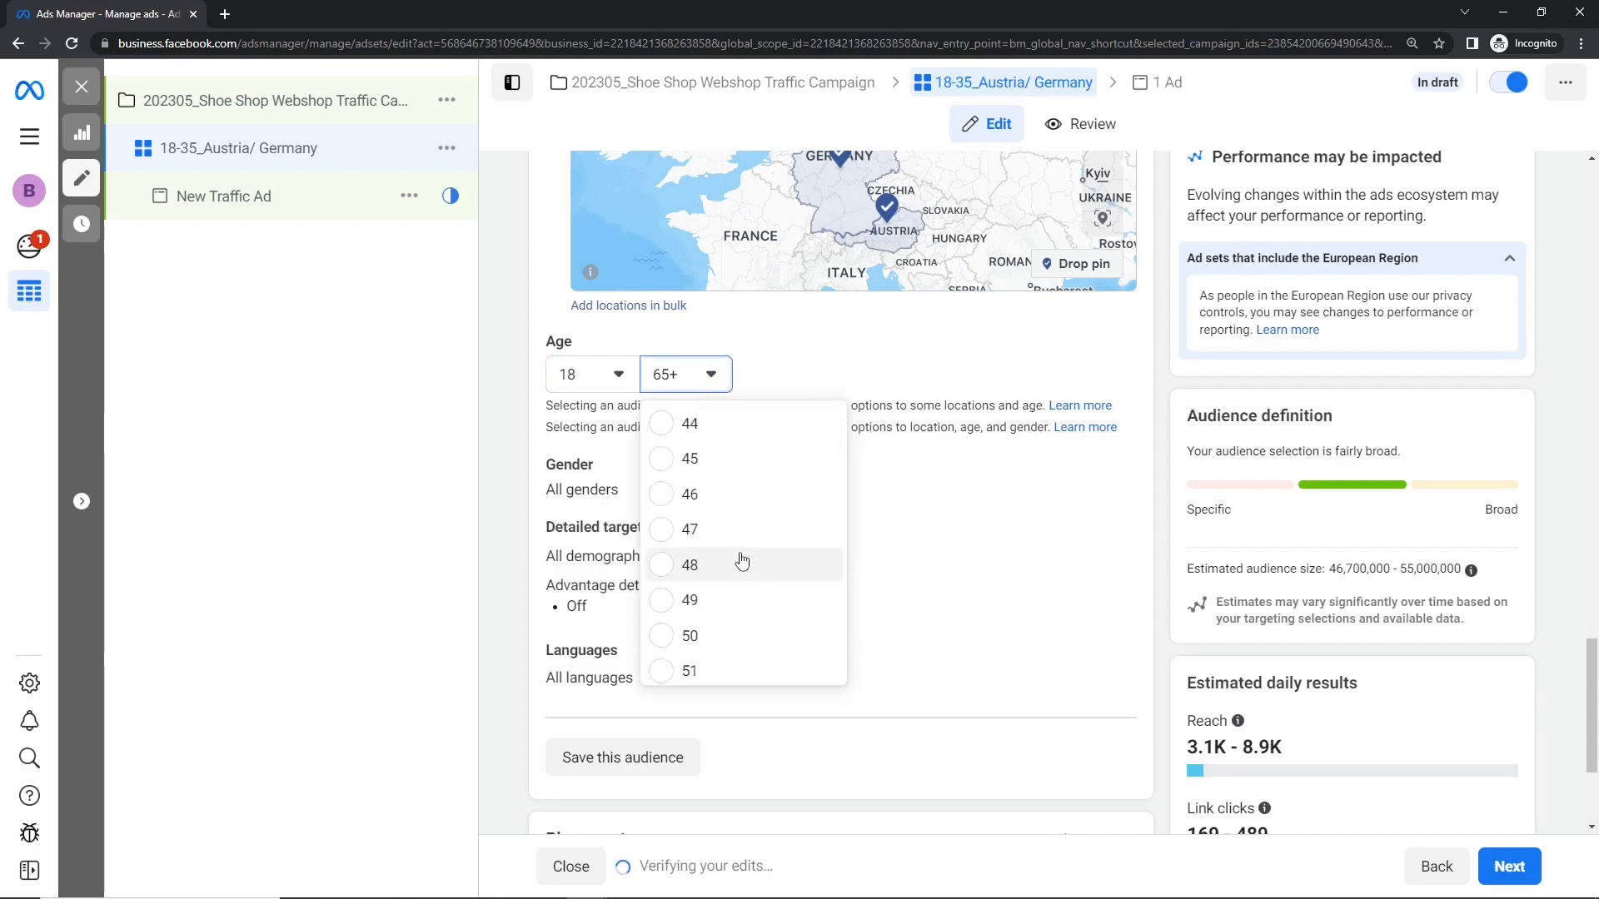
{"action": "scroll", "coordinate": [741, 564], "scroll_direction": "up", "scroll_amount": 1}
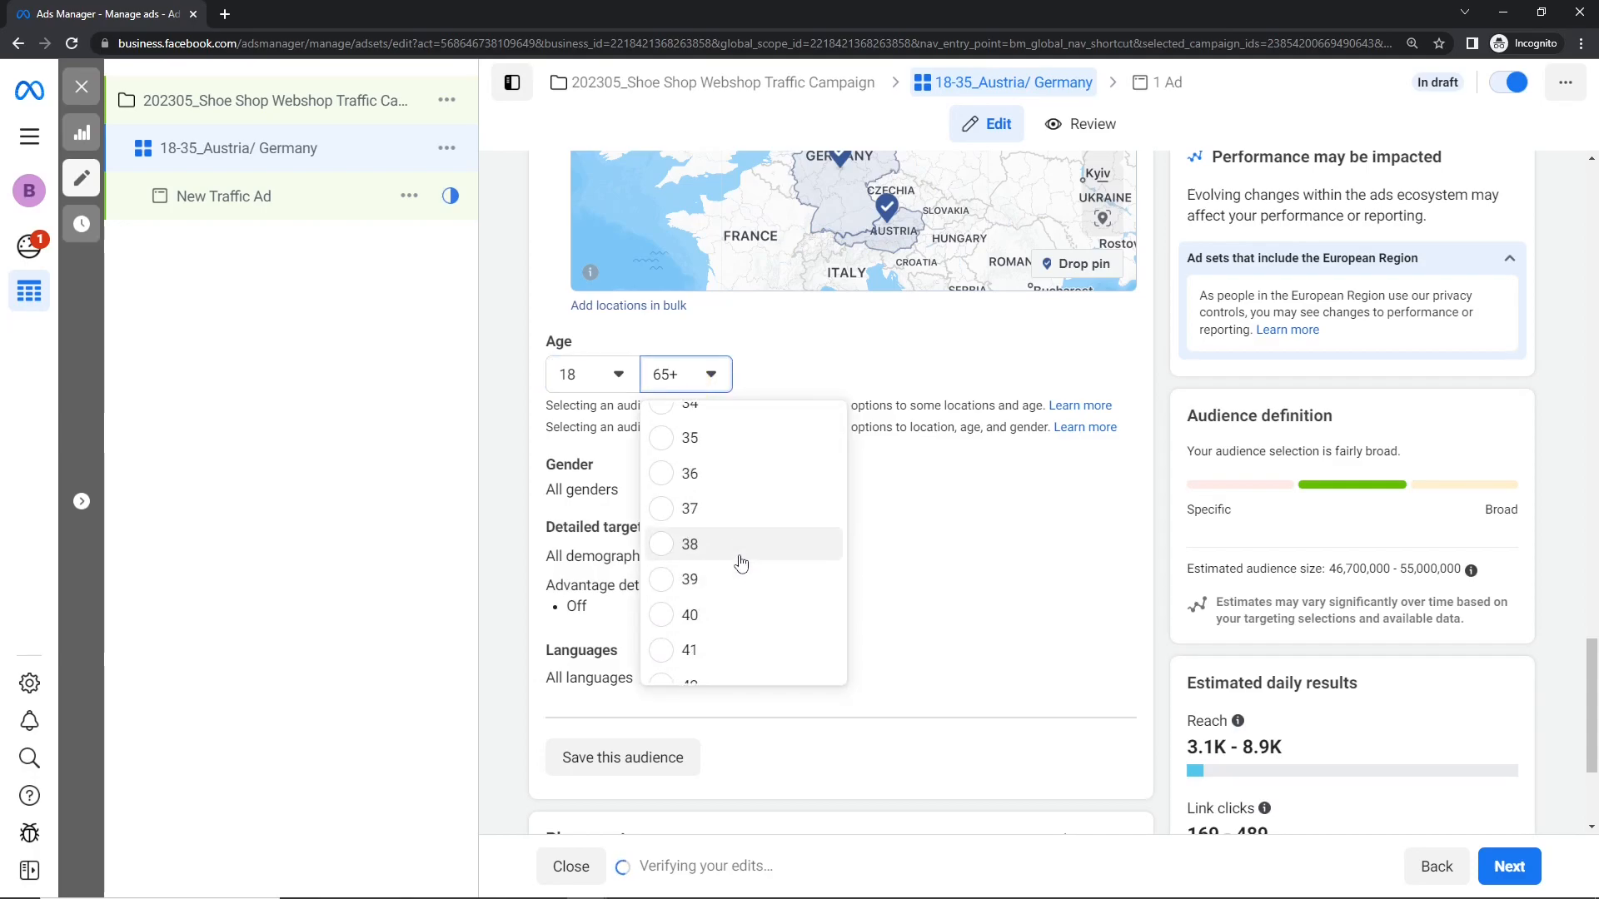
{"action": "left_click", "coordinate": [728, 616]}
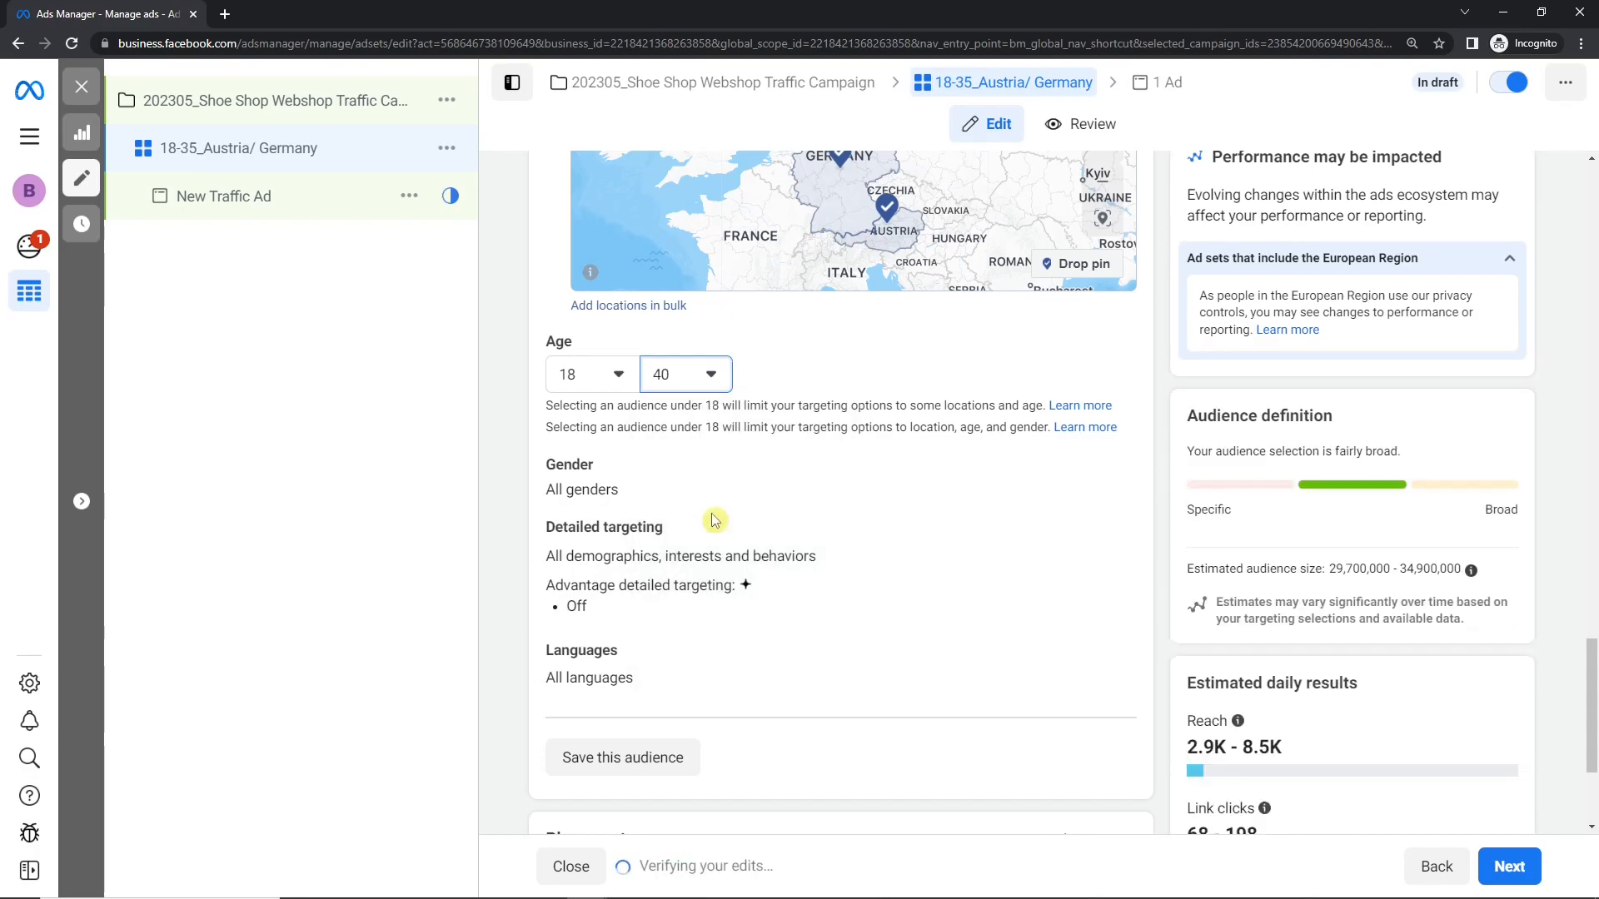
{"action": "left_click_drag", "start_coordinate": [1329, 570], "coordinate": [1349, 571]}
{"action": "left_click", "coordinate": [1347, 592]}
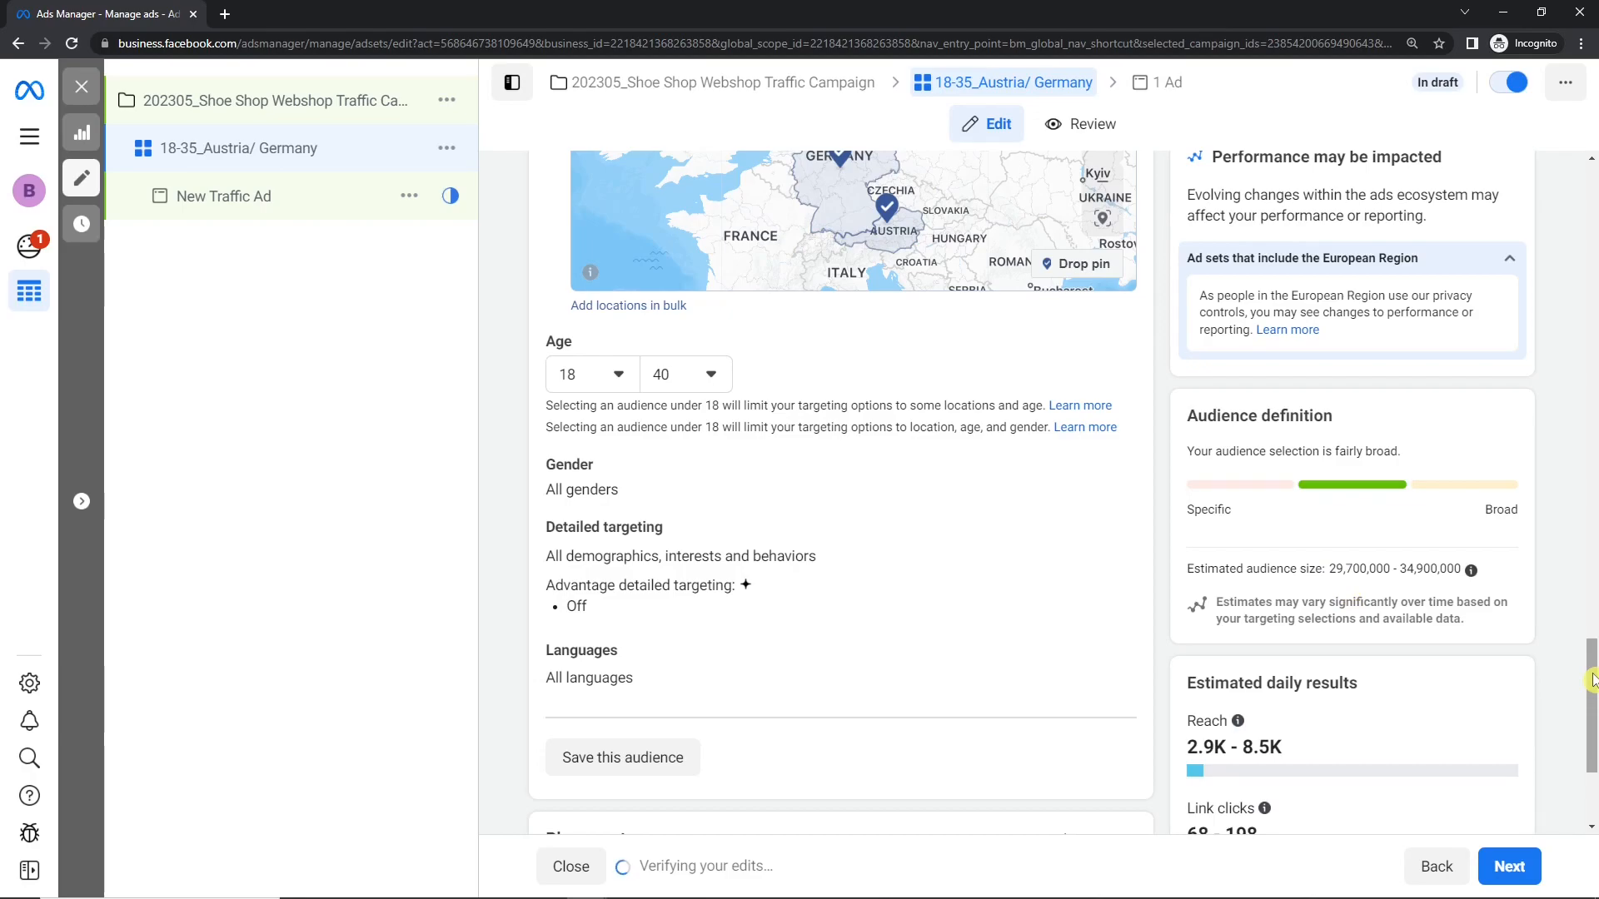
Step: Set the maximum age of the audience to 35
{"action": "left_click_drag", "start_coordinate": [1591, 678], "coordinate": [1592, 701]}
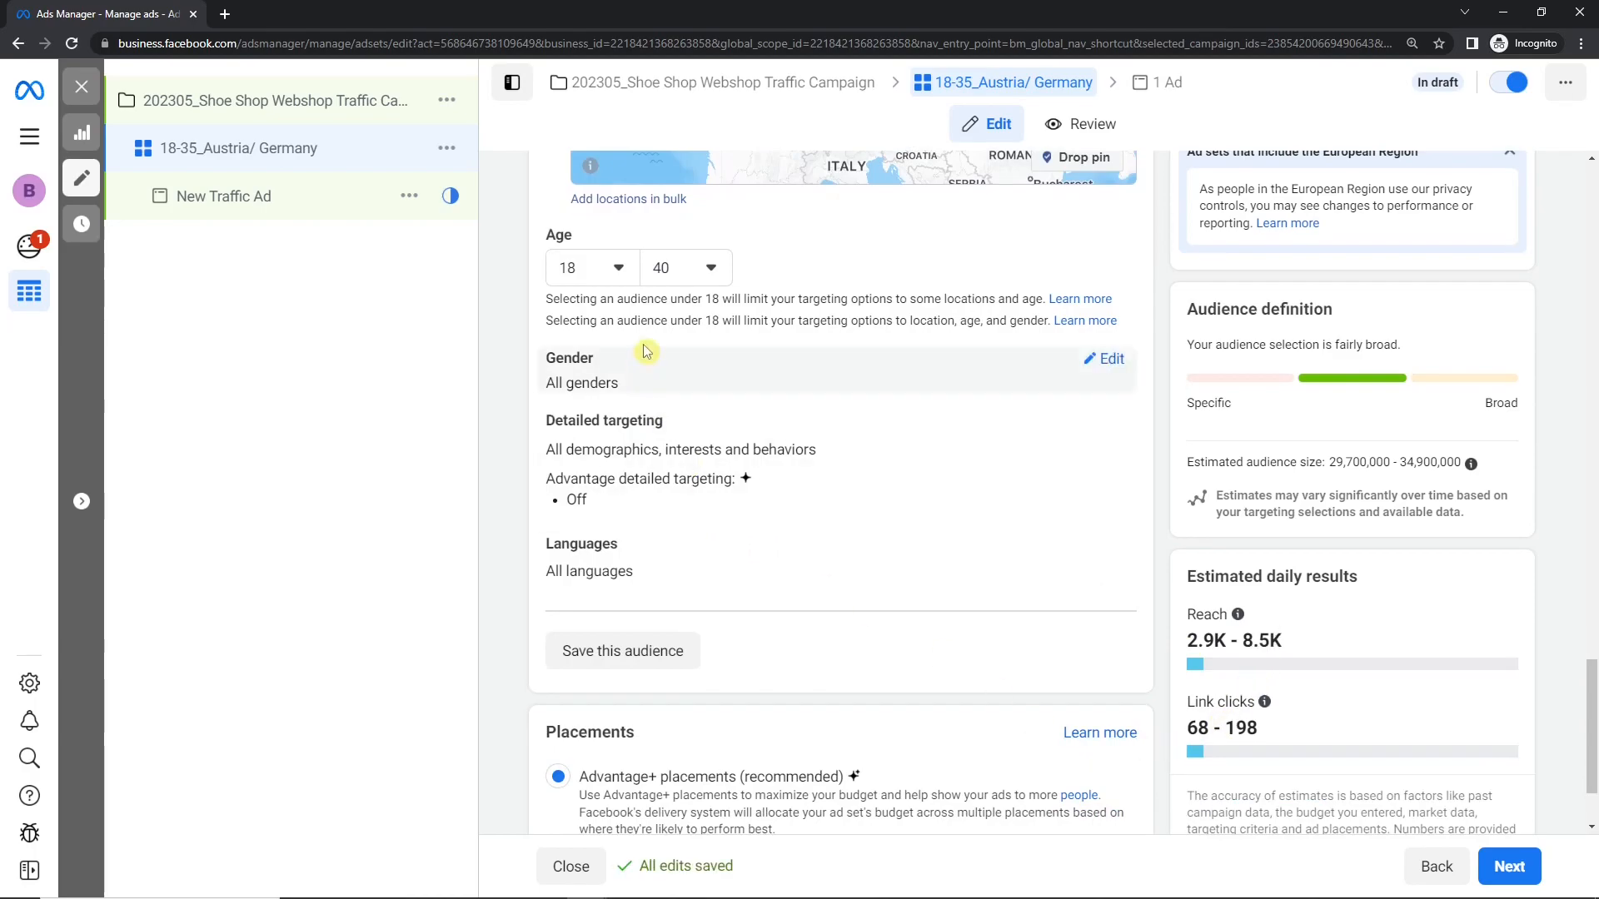
{"action": "left_click", "coordinate": [666, 264]}
{"action": "scroll", "coordinate": [717, 425], "scroll_direction": "up", "scroll_amount": 1}
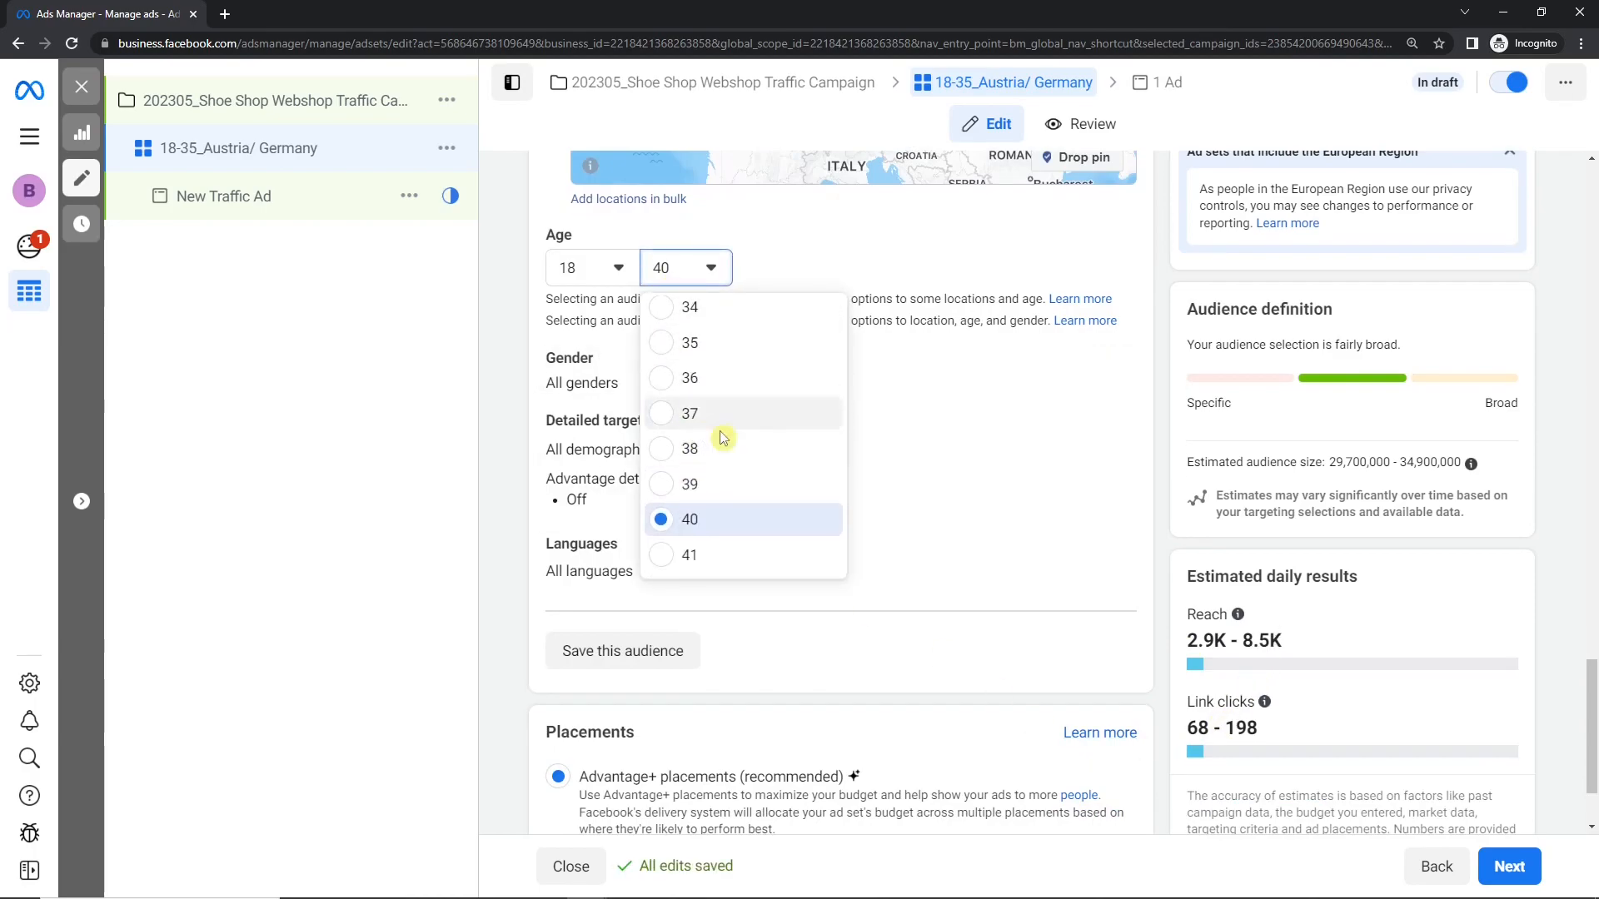
{"action": "left_click", "coordinate": [729, 344]}
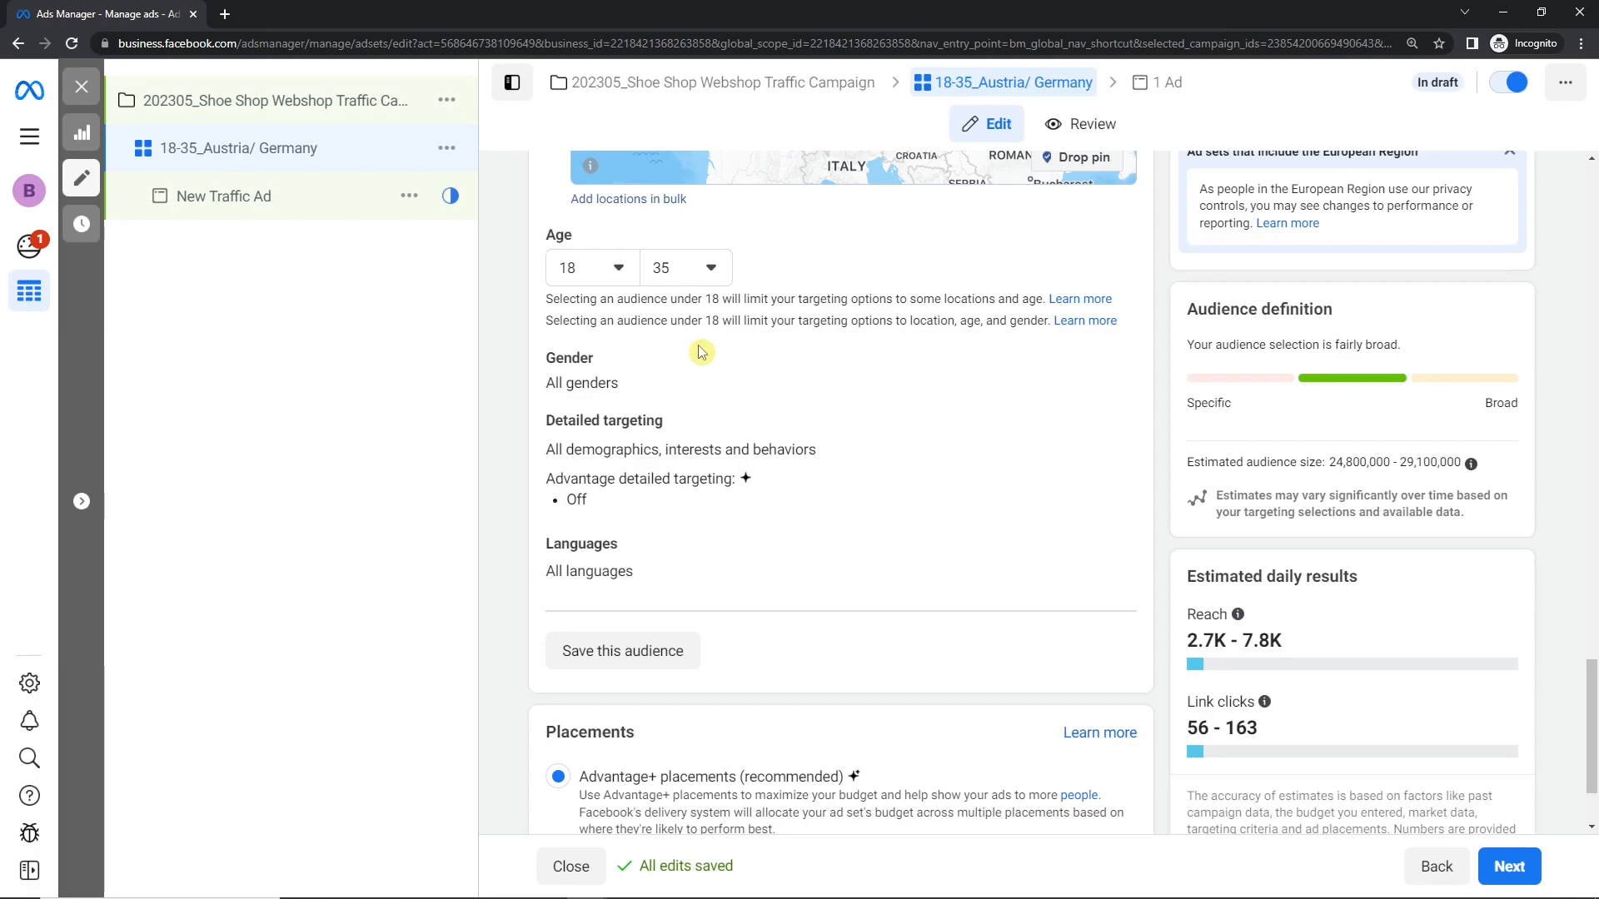
Step: Open the gender setting for editing, limit the audience to Women and check the estimated audience size
{"action": "left_click", "coordinate": [1125, 360]}
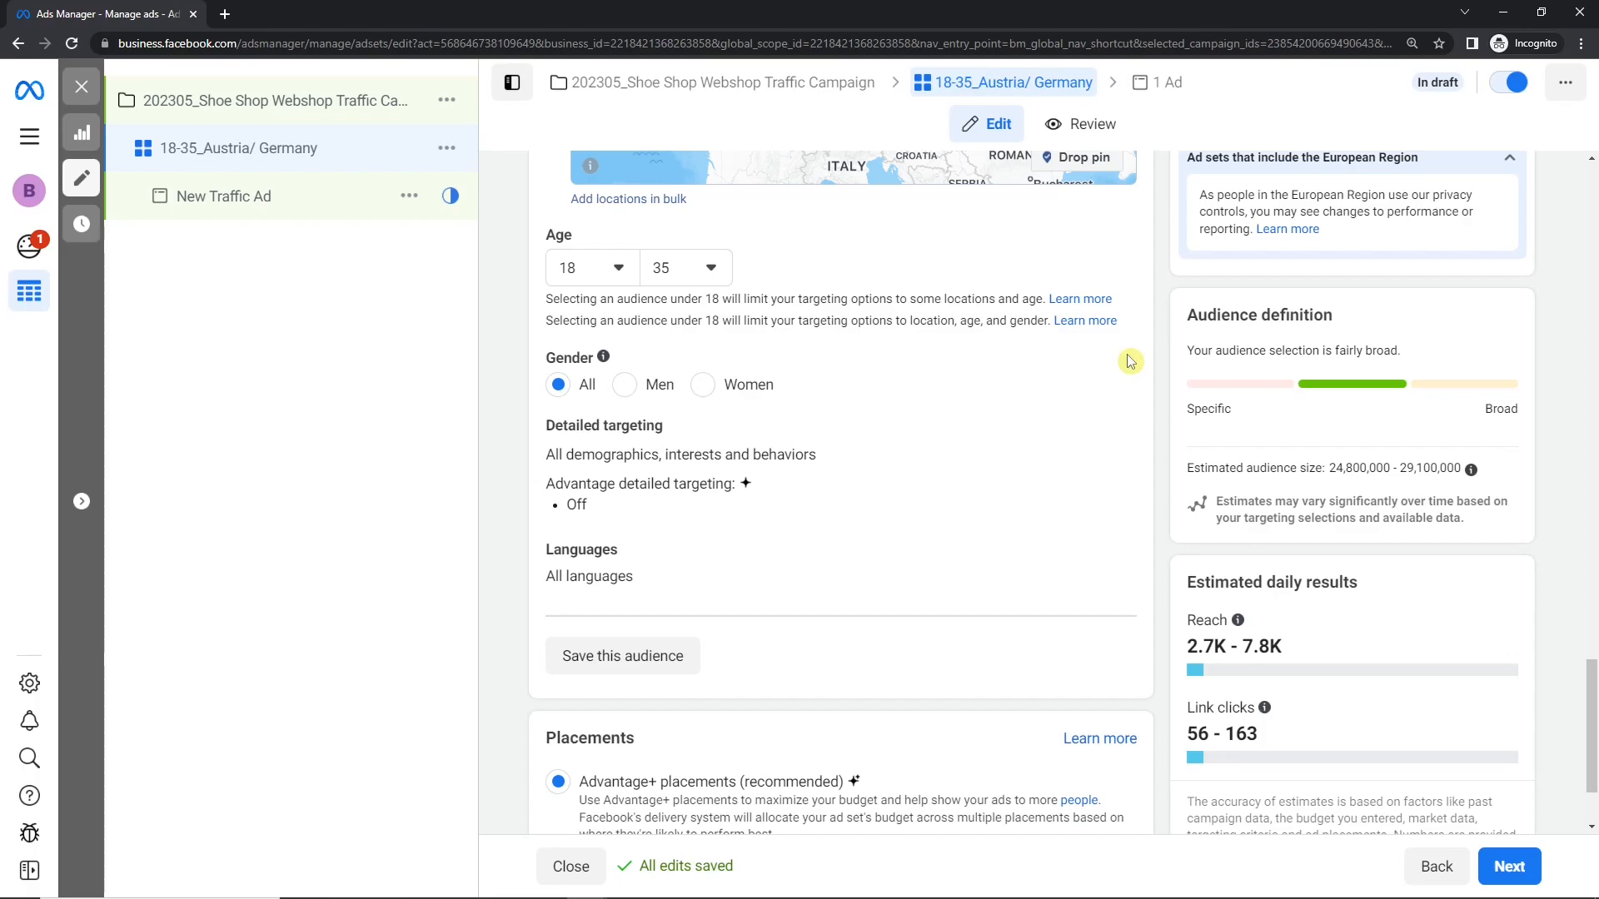
{"action": "left_click", "coordinate": [733, 385]}
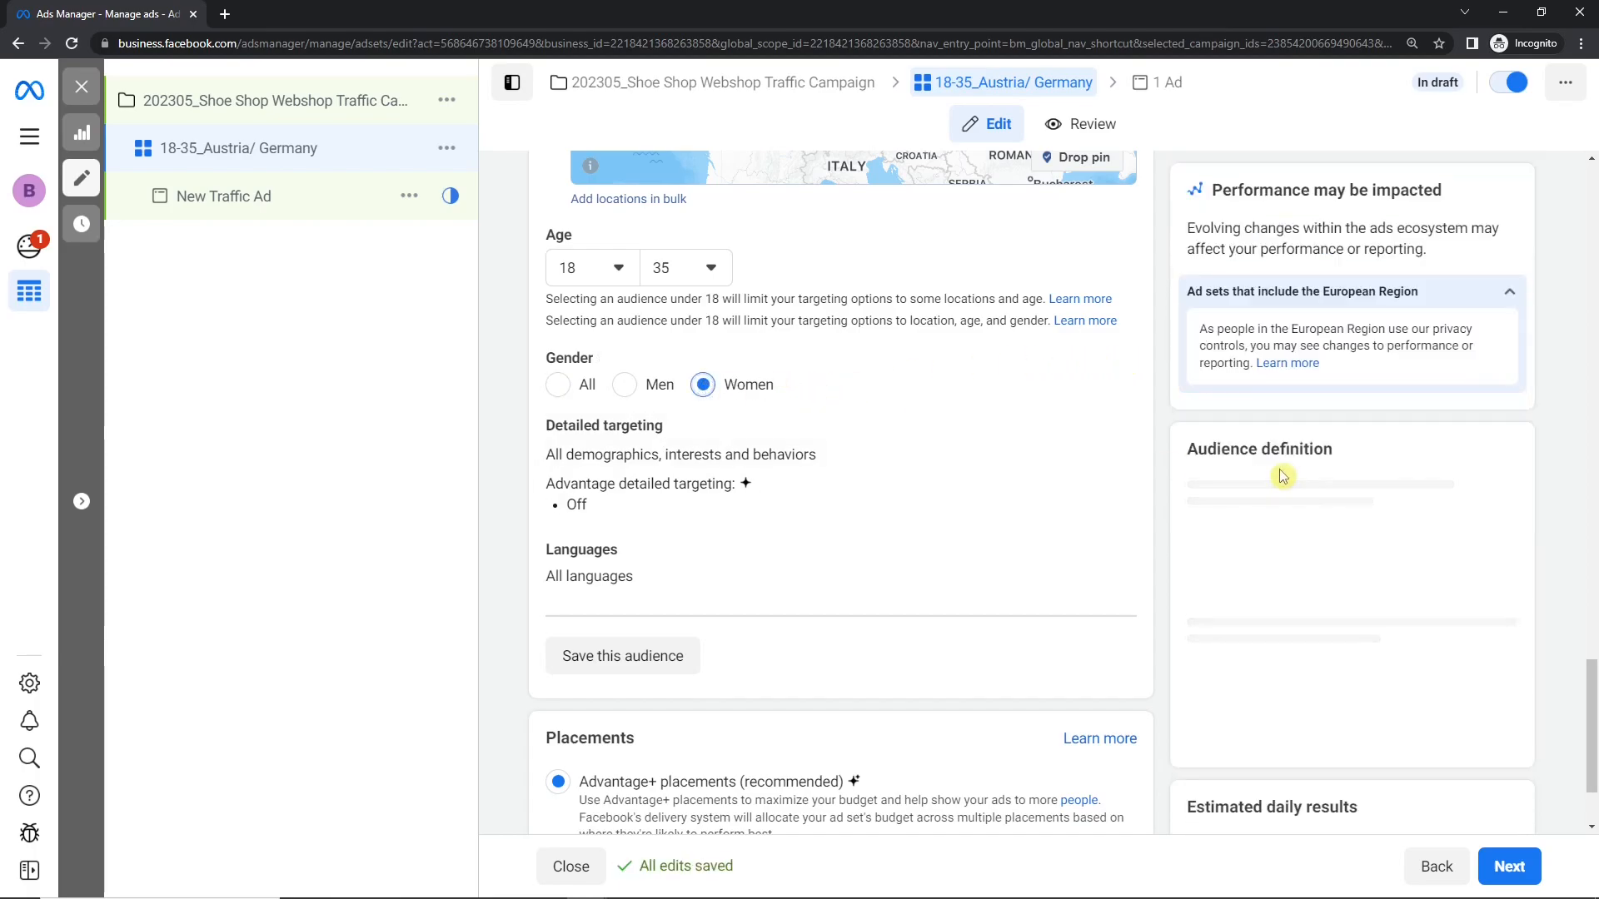
{"action": "scroll", "coordinate": [1269, 471], "scroll_direction": "down", "scroll_amount": 1}
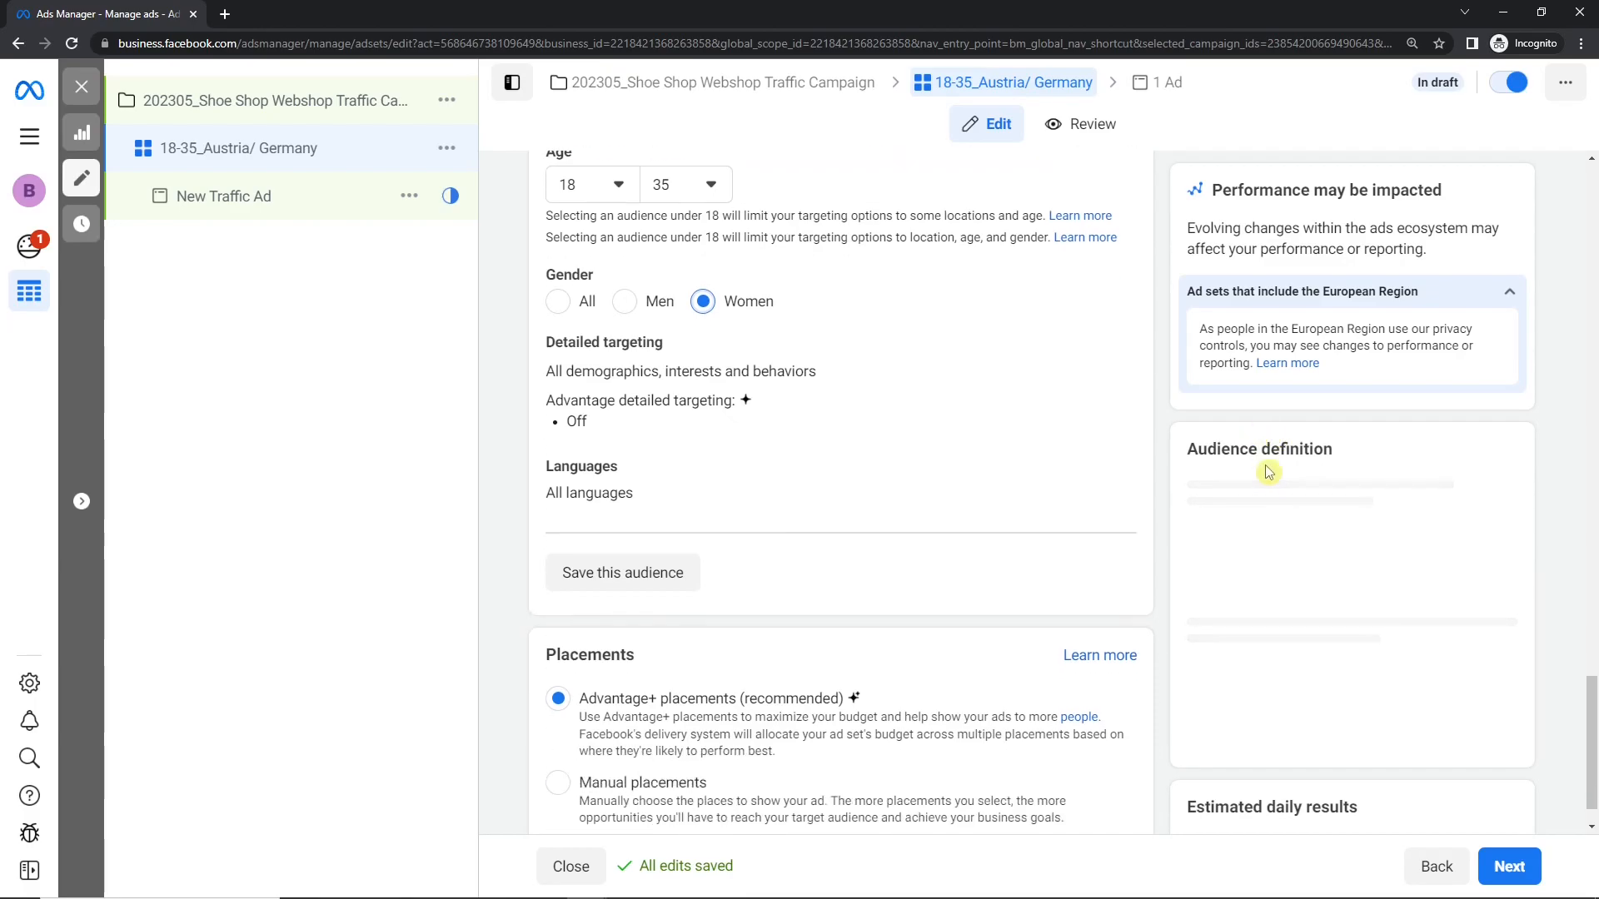
{"action": "scroll", "coordinate": [1268, 471], "scroll_direction": "up", "scroll_amount": 1}
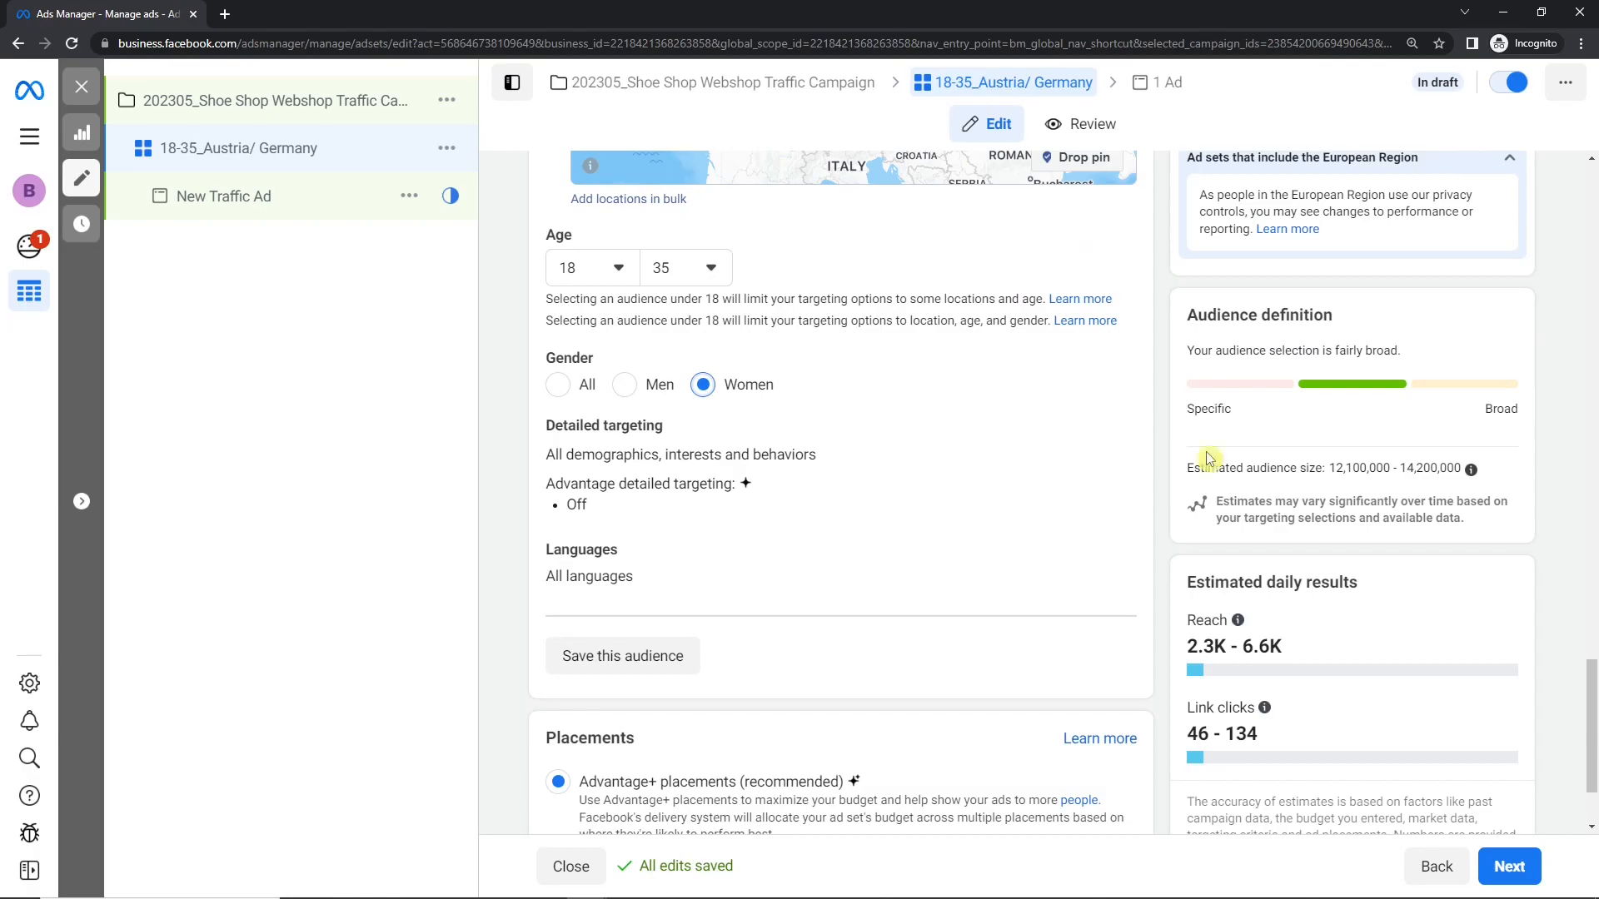
{"action": "left_click_drag", "start_coordinate": [1329, 468], "coordinate": [1352, 468]}
{"action": "left_click", "coordinate": [1408, 468]}
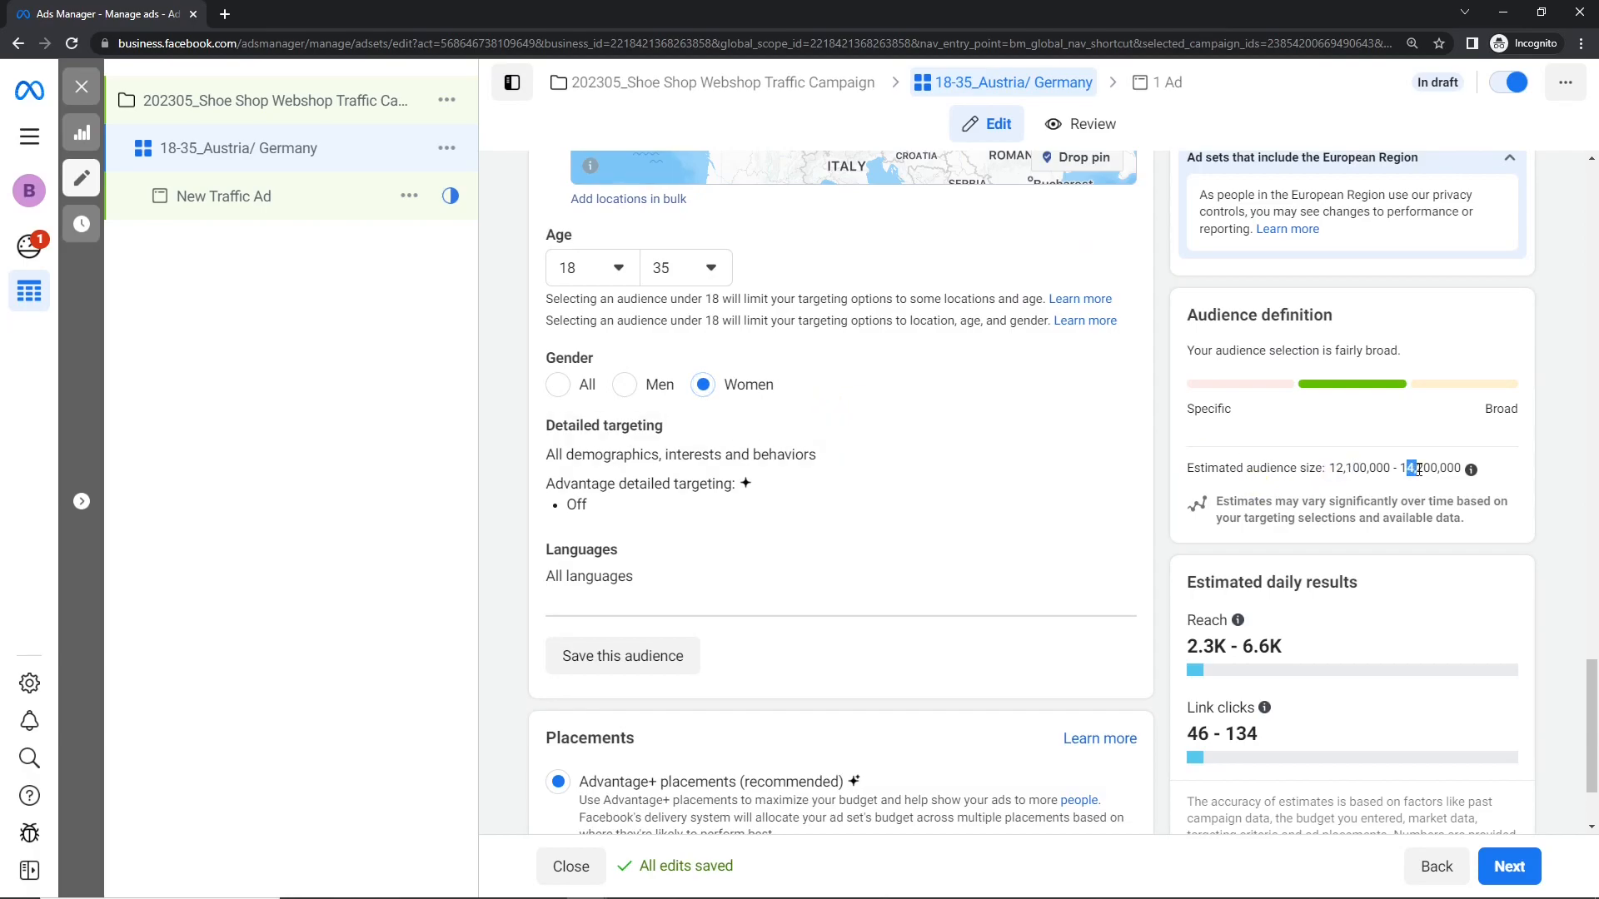
Step: Try the Men gender option for the audience, and return the gender setting to All
{"action": "left_click", "coordinate": [626, 391]}
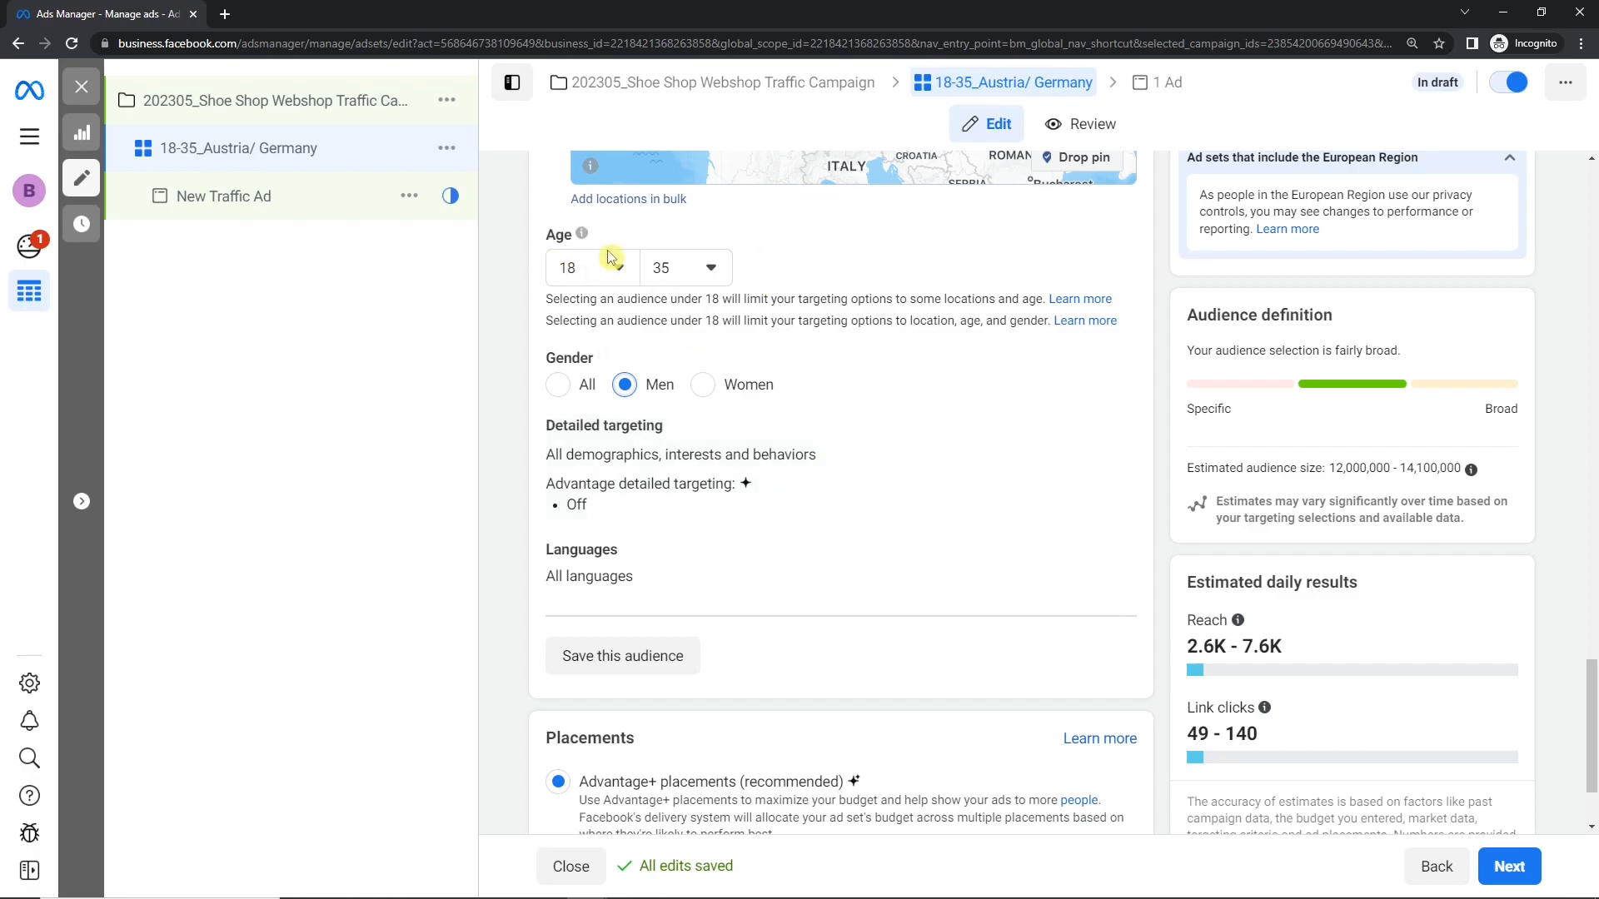
{"action": "left_click", "coordinate": [570, 390]}
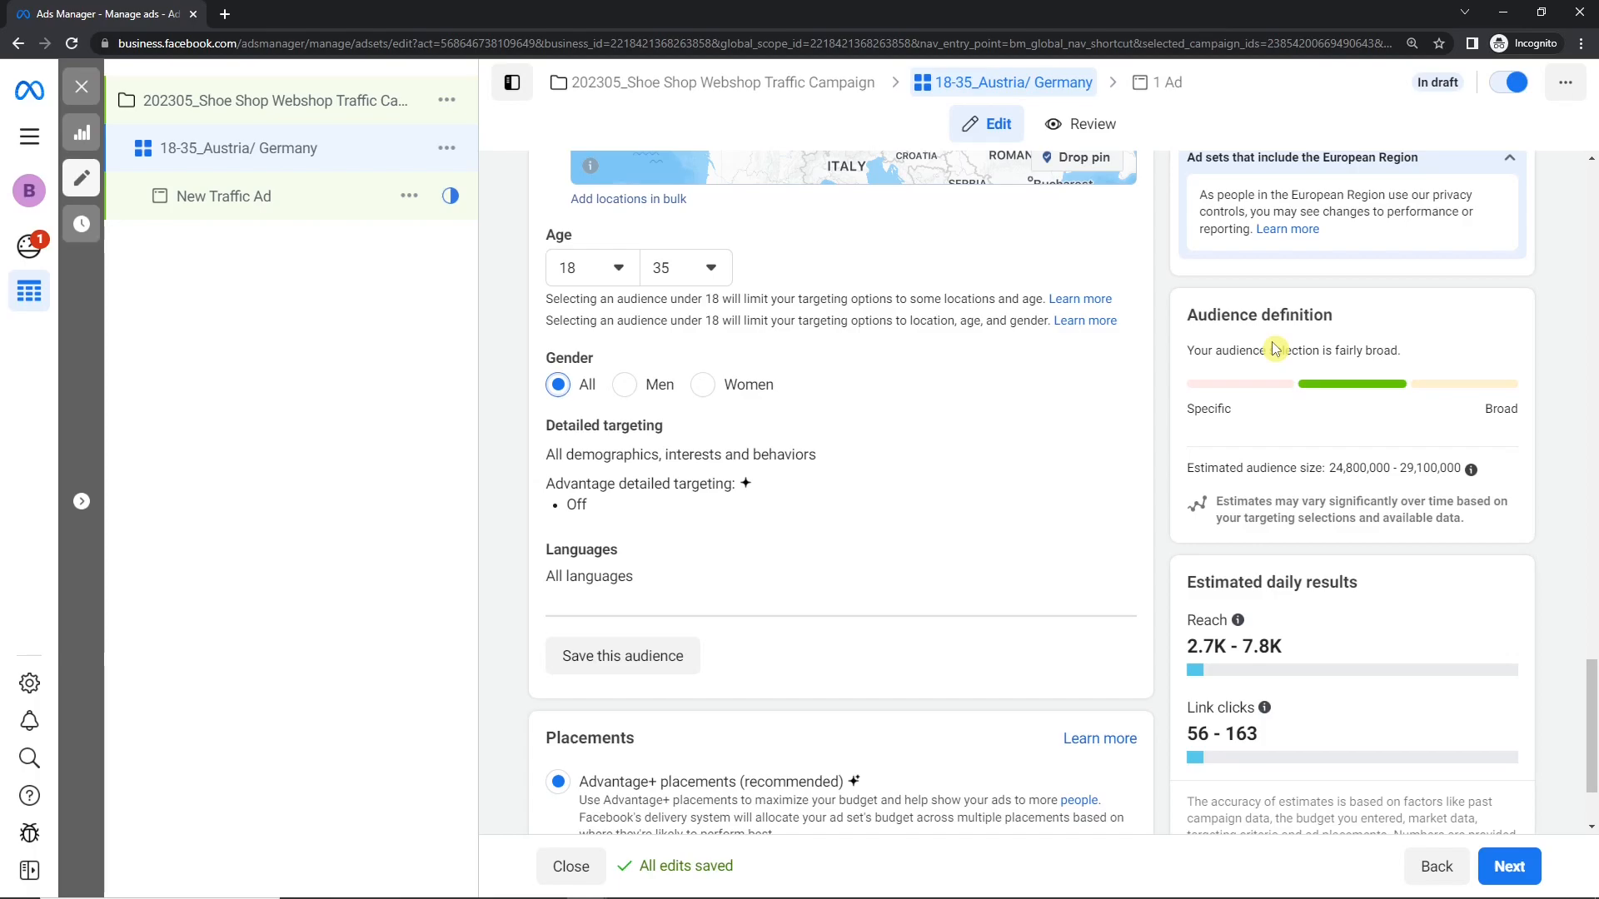
{"action": "left_click_drag", "start_coordinate": [548, 425], "coordinate": [671, 430]}
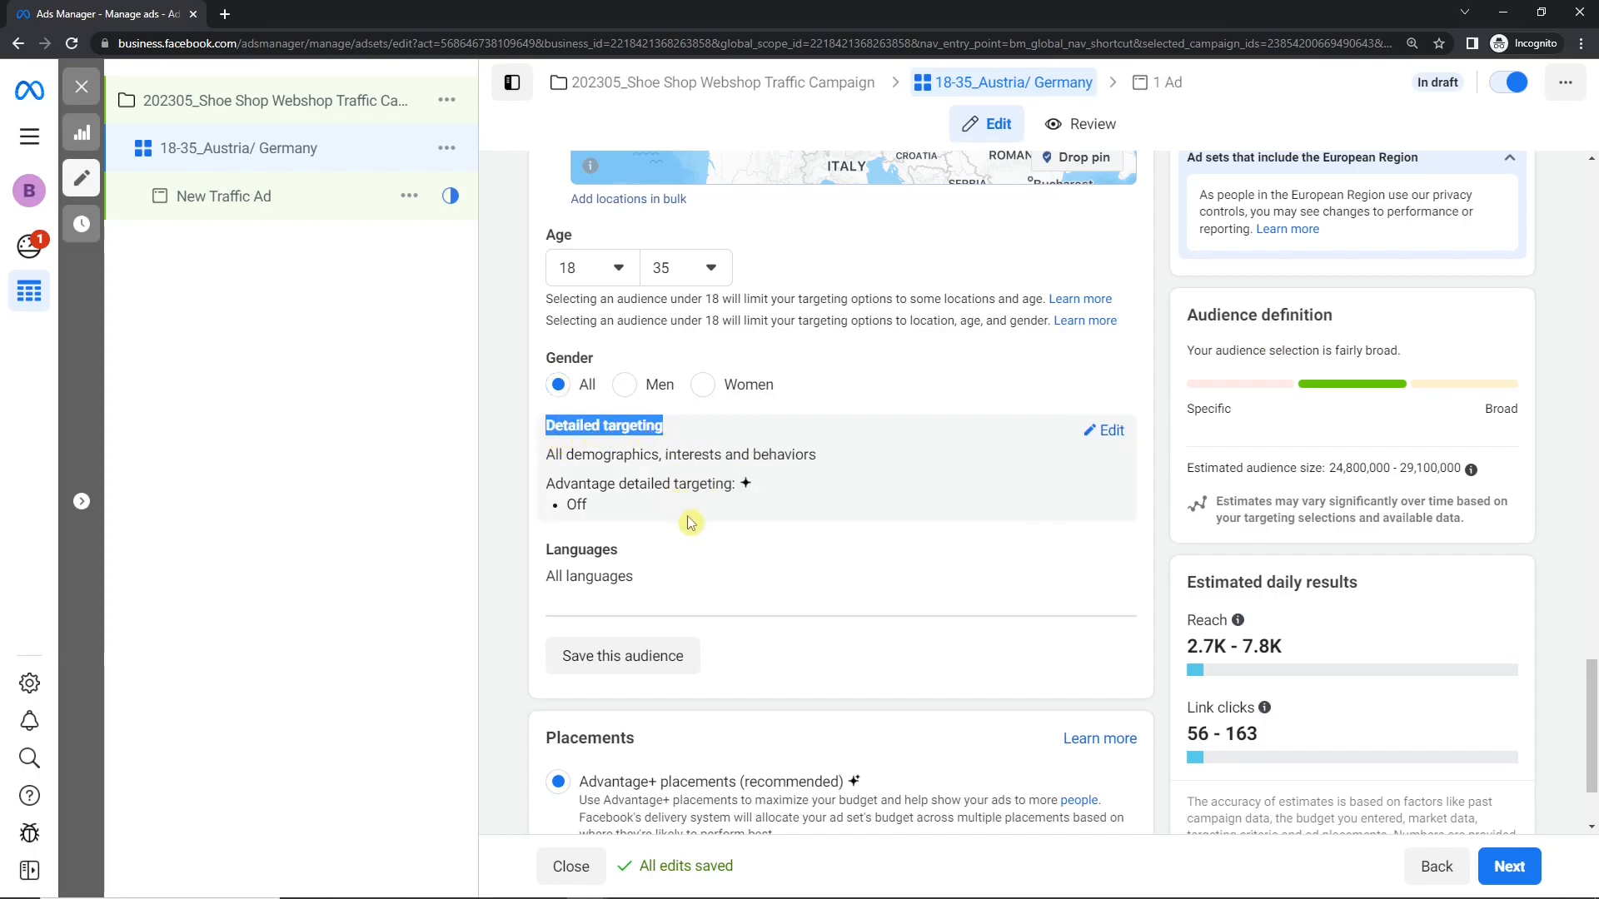